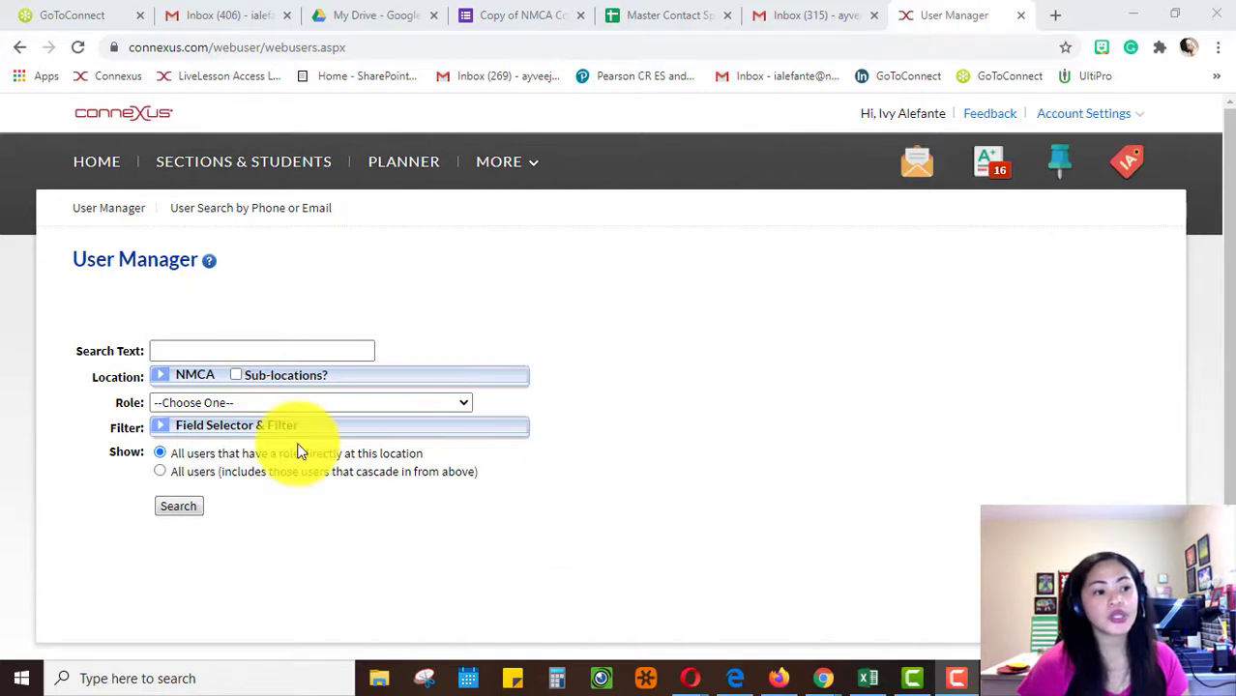
Step: From Sections & Students, open View Course Content for the NMCA - Physical Science A section
{"action": "left_click", "coordinate": [253, 167]}
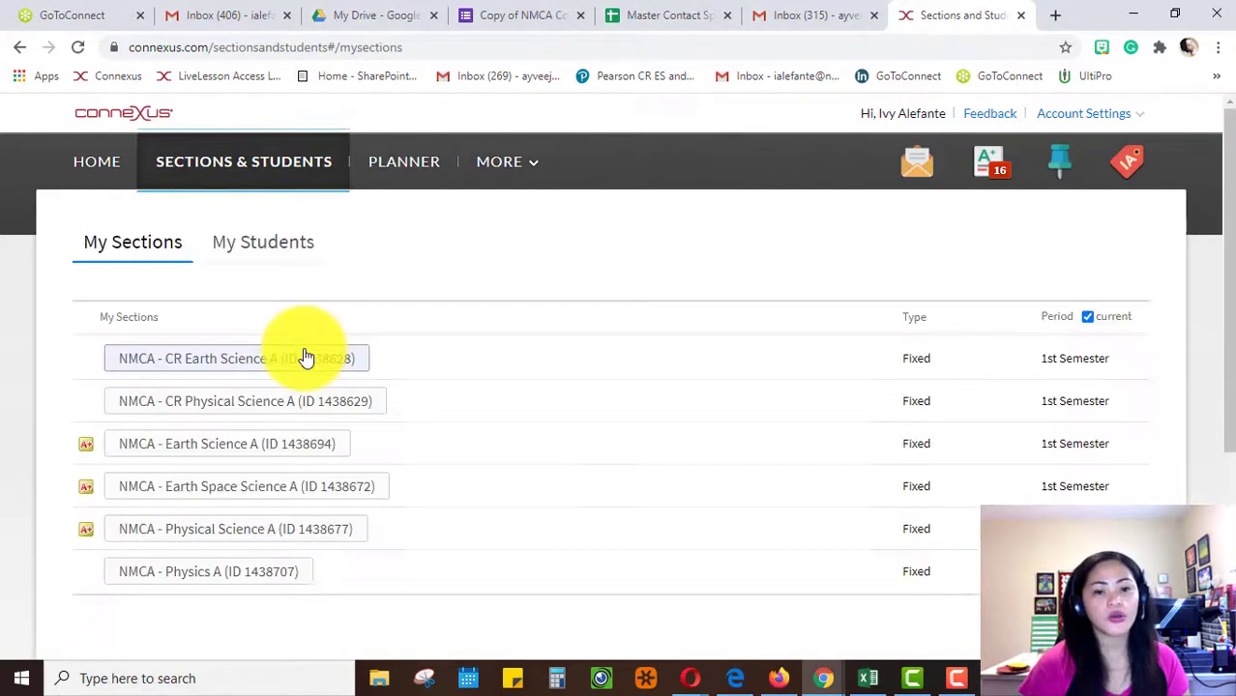
{"action": "scroll", "coordinate": [334, 363], "scroll_direction": "down", "scroll_amount": 3}
{"action": "scroll", "coordinate": [392, 411], "scroll_direction": "up", "scroll_amount": 3}
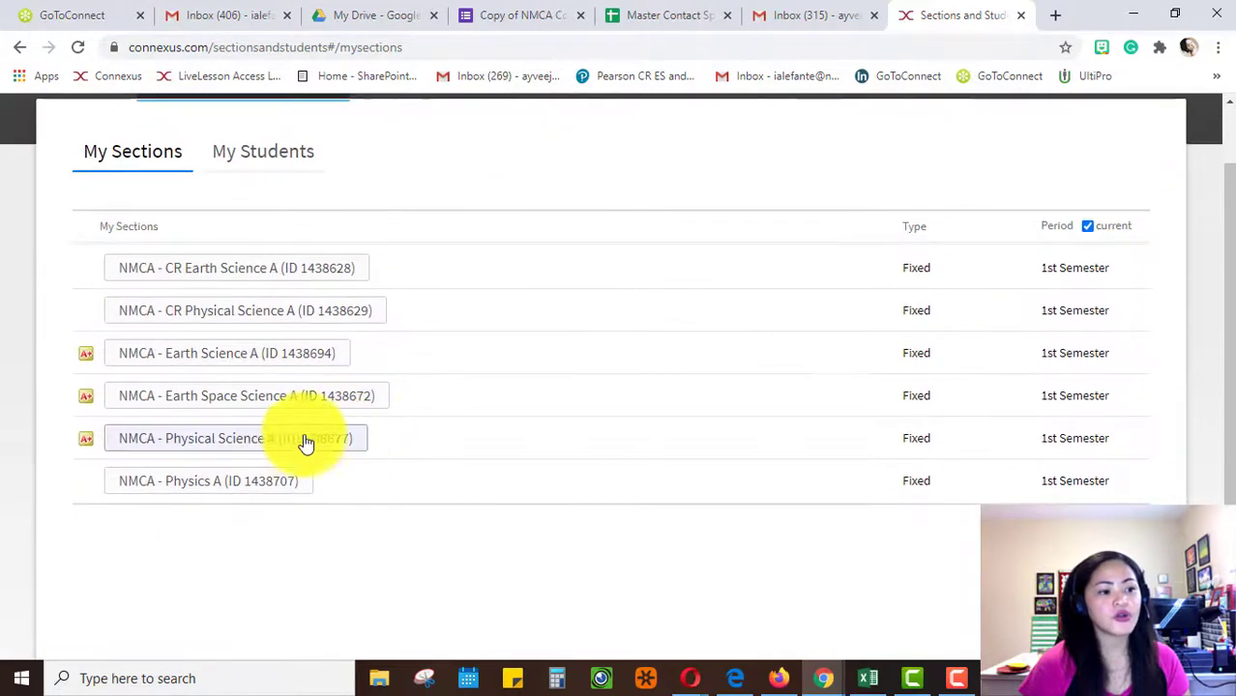
{"action": "left_click", "coordinate": [263, 447]}
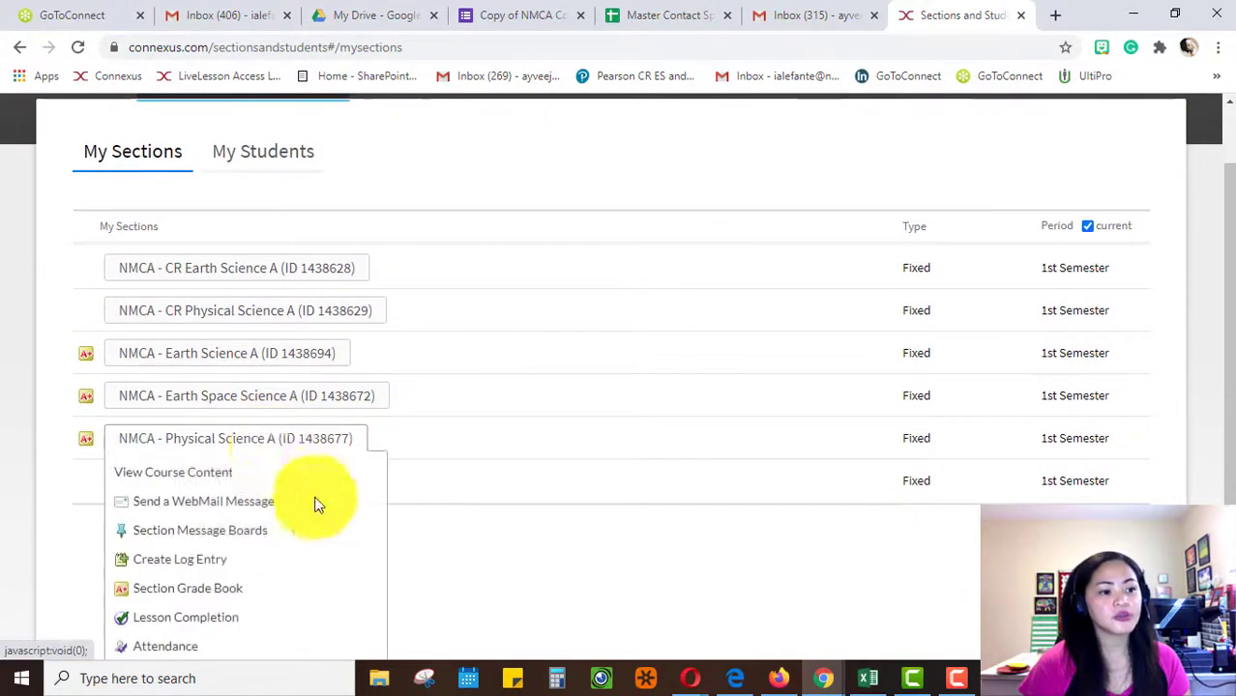
{"action": "left_click", "coordinate": [211, 480]}
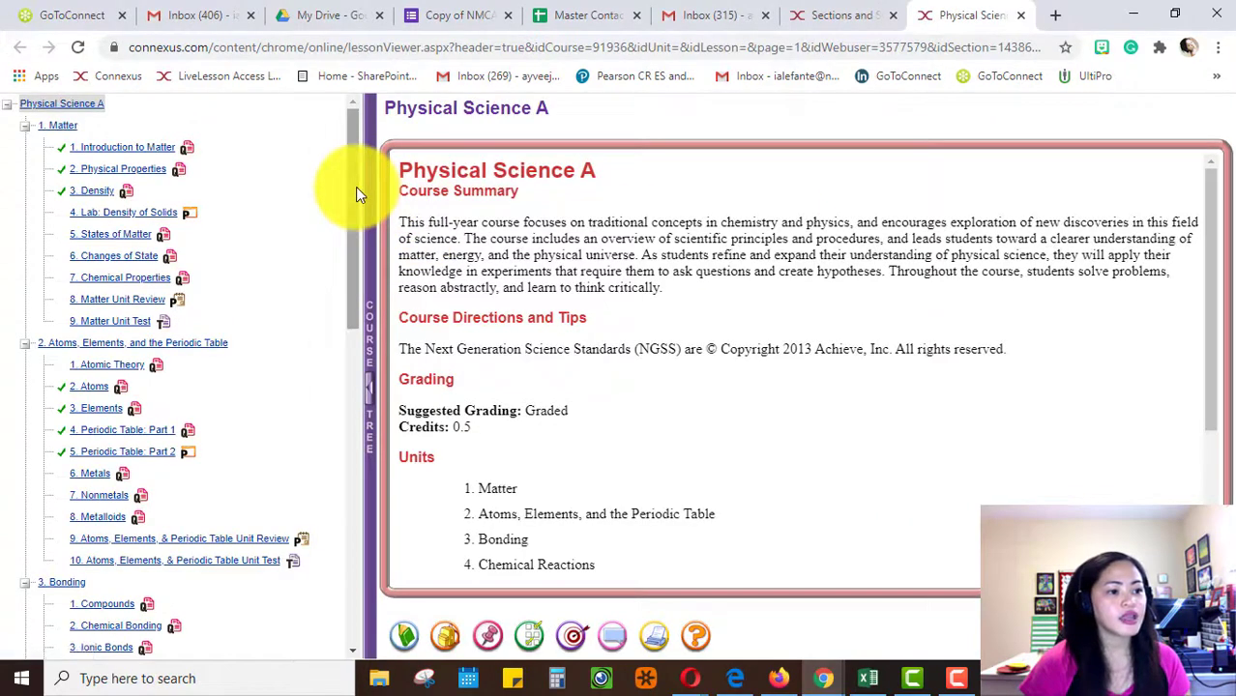
Step: Open '6. Lab: Rate of Chemical Reactions' in the course tree and its High School Lab Report Guide link
{"action": "left_click_drag", "start_coordinate": [355, 187], "coordinate": [334, 401]}
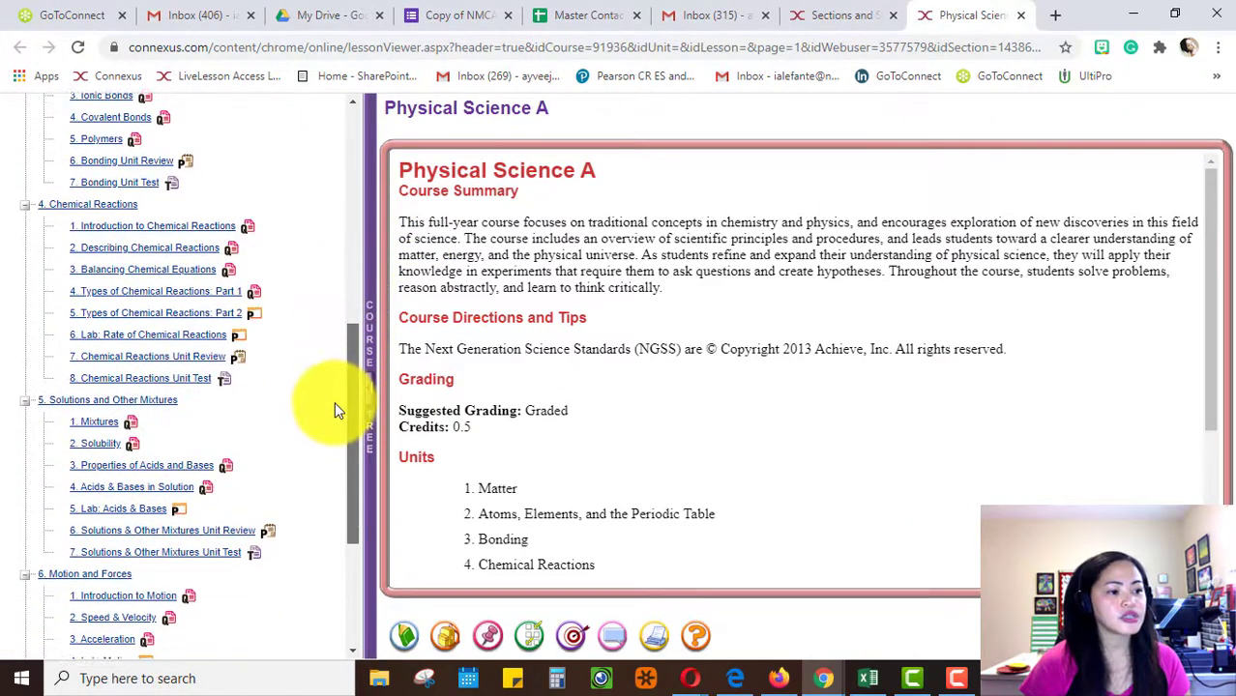
{"action": "left_click", "coordinate": [169, 338]}
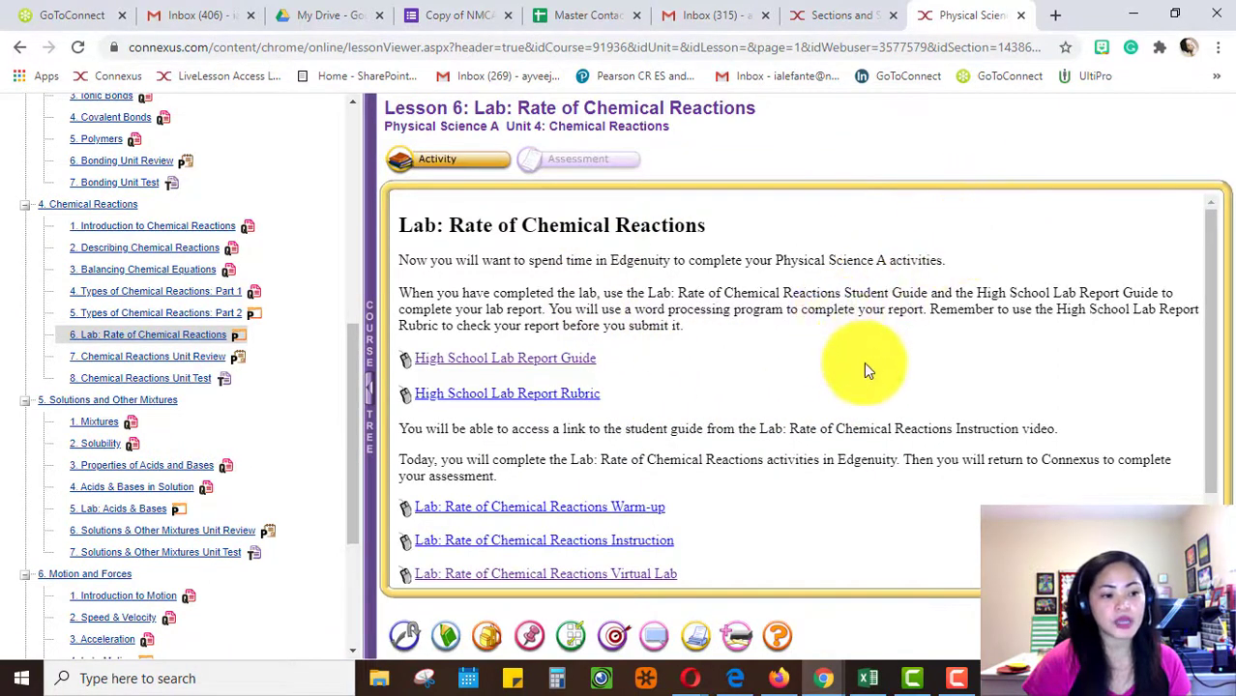
{"action": "scroll", "coordinate": [850, 423], "scroll_direction": "down", "scroll_amount": 1}
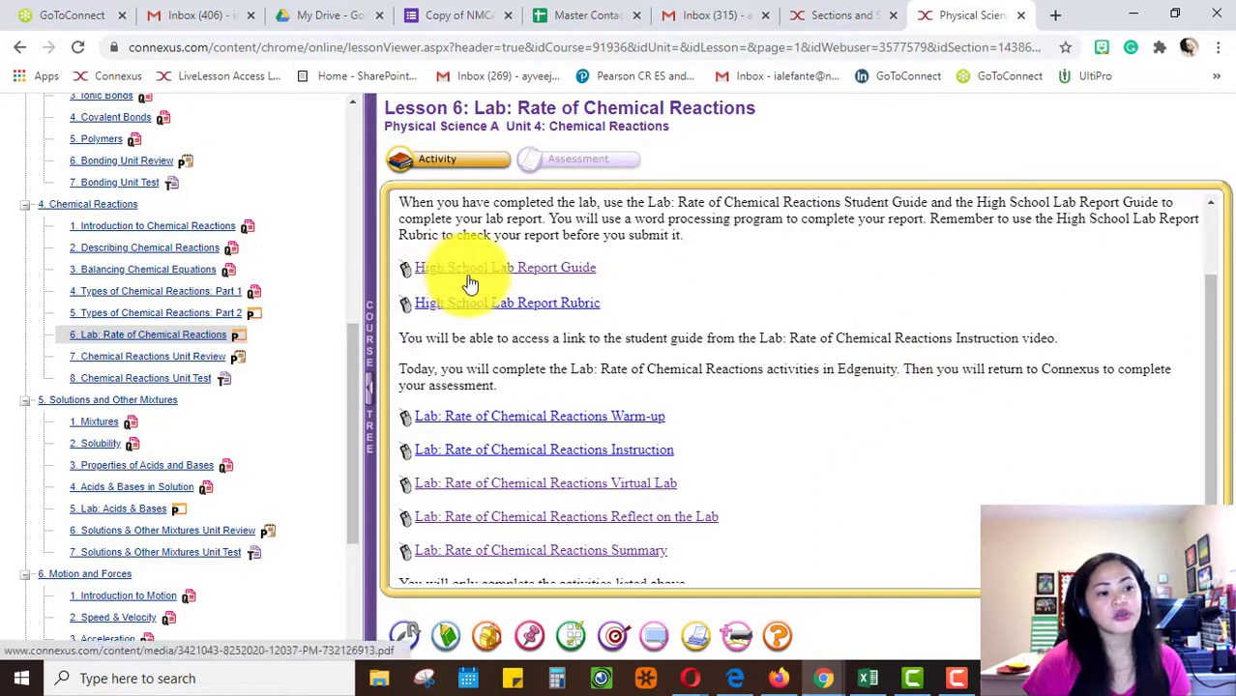
{"action": "left_click", "coordinate": [538, 274]}
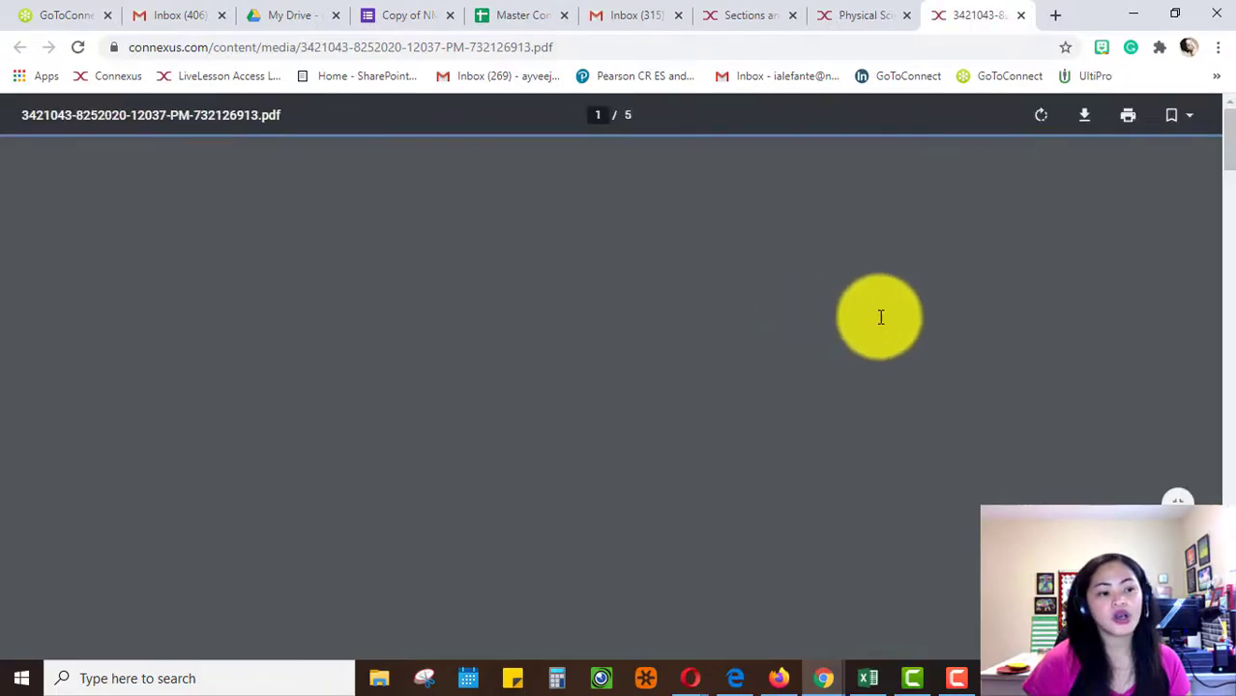
Step: Read through the 5-page lab report guide PDF, then return to the Physical Science lesson tab
{"action": "scroll", "coordinate": [725, 319], "scroll_direction": "down", "scroll_amount": 5}
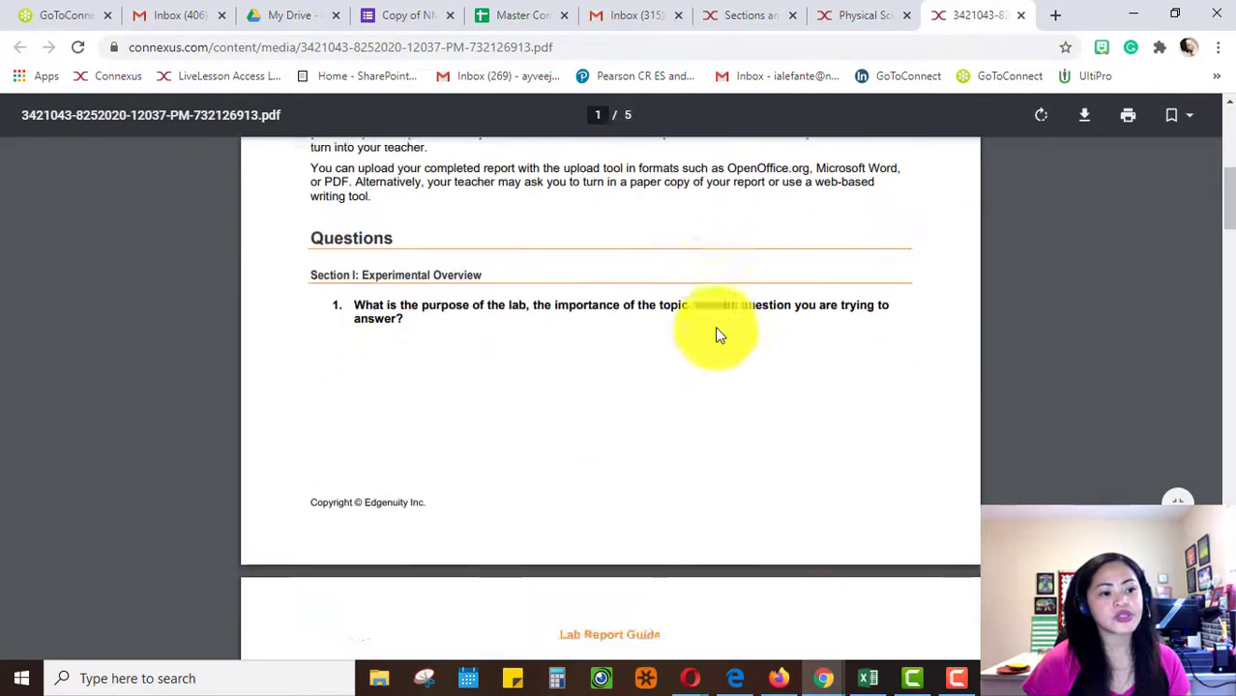
{"action": "scroll", "coordinate": [696, 325], "scroll_direction": "down", "scroll_amount": 2}
{"action": "scroll", "coordinate": [628, 305], "scroll_direction": "up", "scroll_amount": 2}
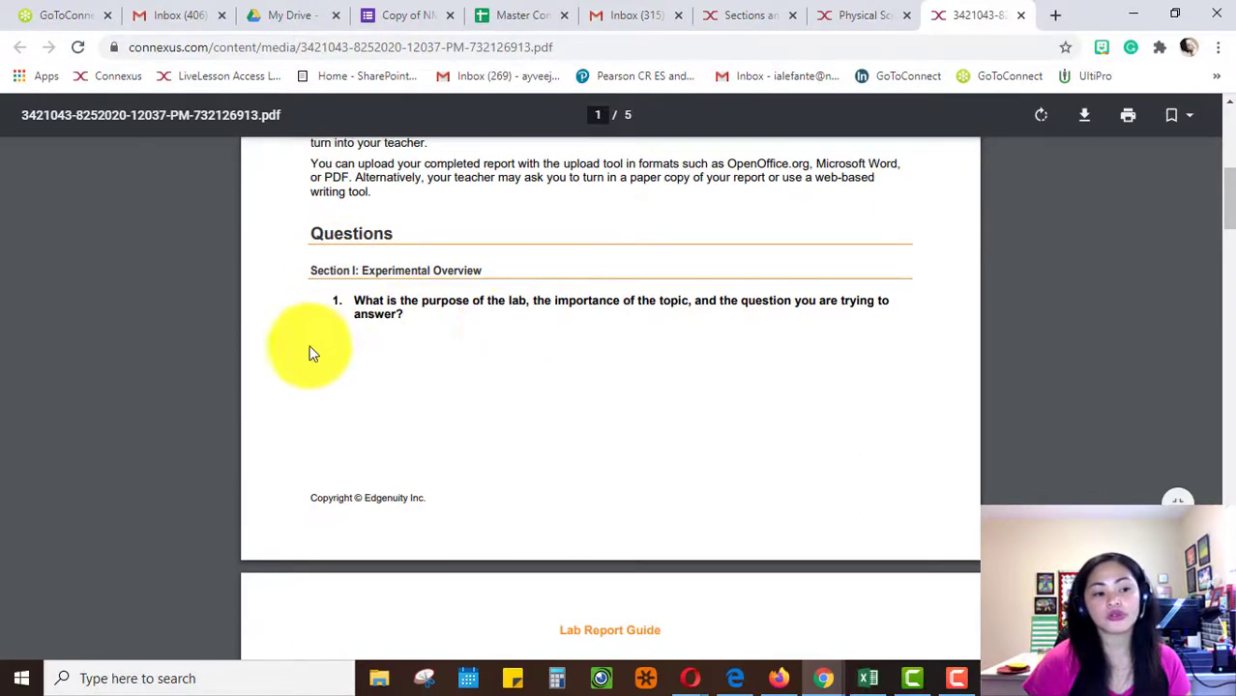
{"action": "scroll", "coordinate": [301, 348], "scroll_direction": "down", "scroll_amount": 12}
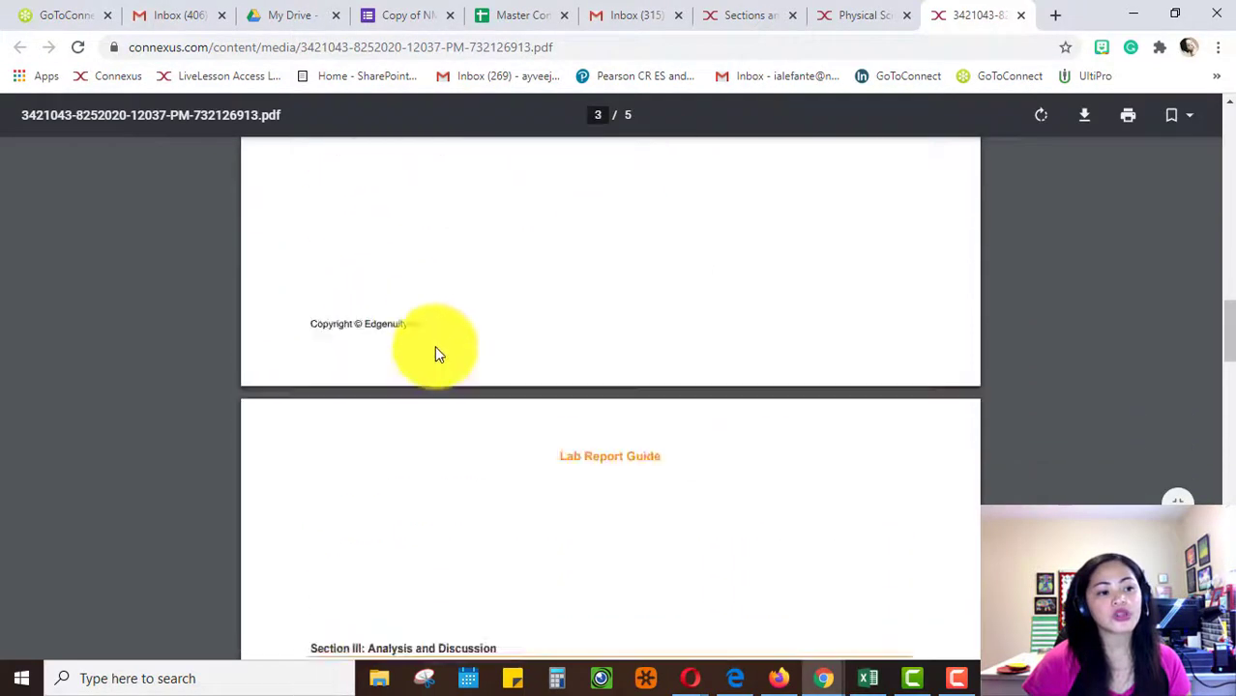
{"action": "scroll", "coordinate": [406, 352], "scroll_direction": "down", "scroll_amount": 10}
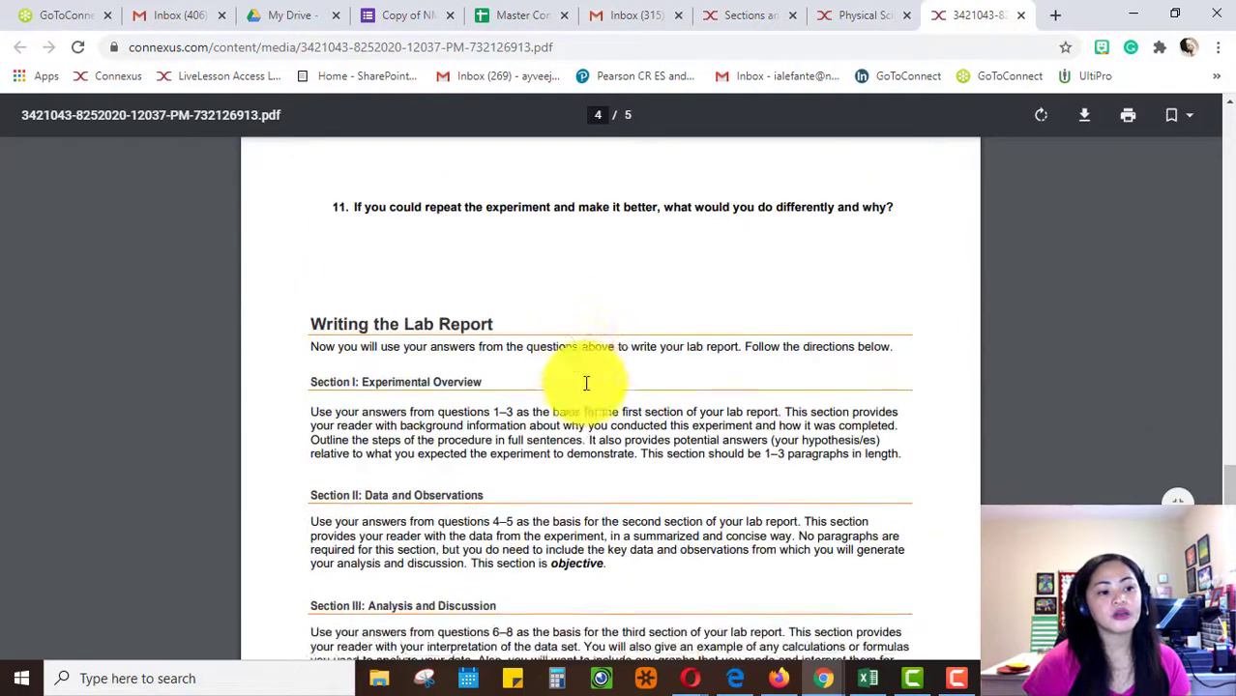
{"action": "scroll", "coordinate": [586, 383], "scroll_direction": "up", "scroll_amount": 2}
{"action": "scroll", "coordinate": [586, 384], "scroll_direction": "down", "scroll_amount": 5}
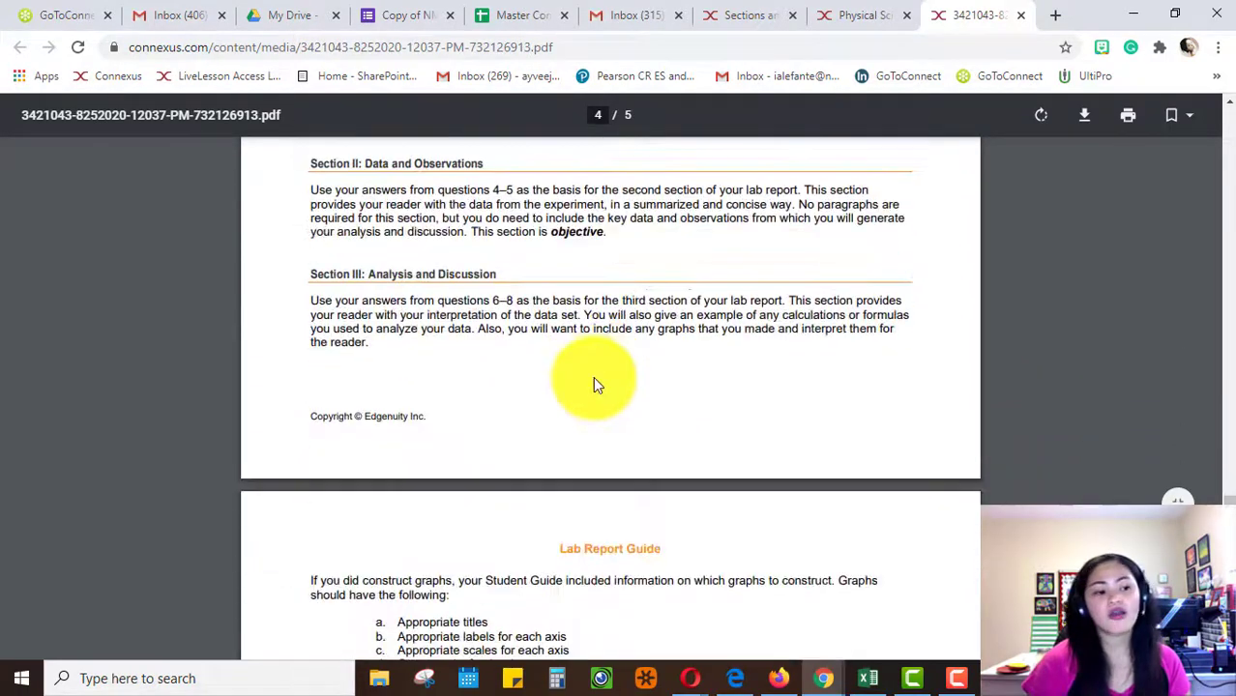
{"action": "scroll", "coordinate": [594, 384], "scroll_direction": "down", "scroll_amount": 5}
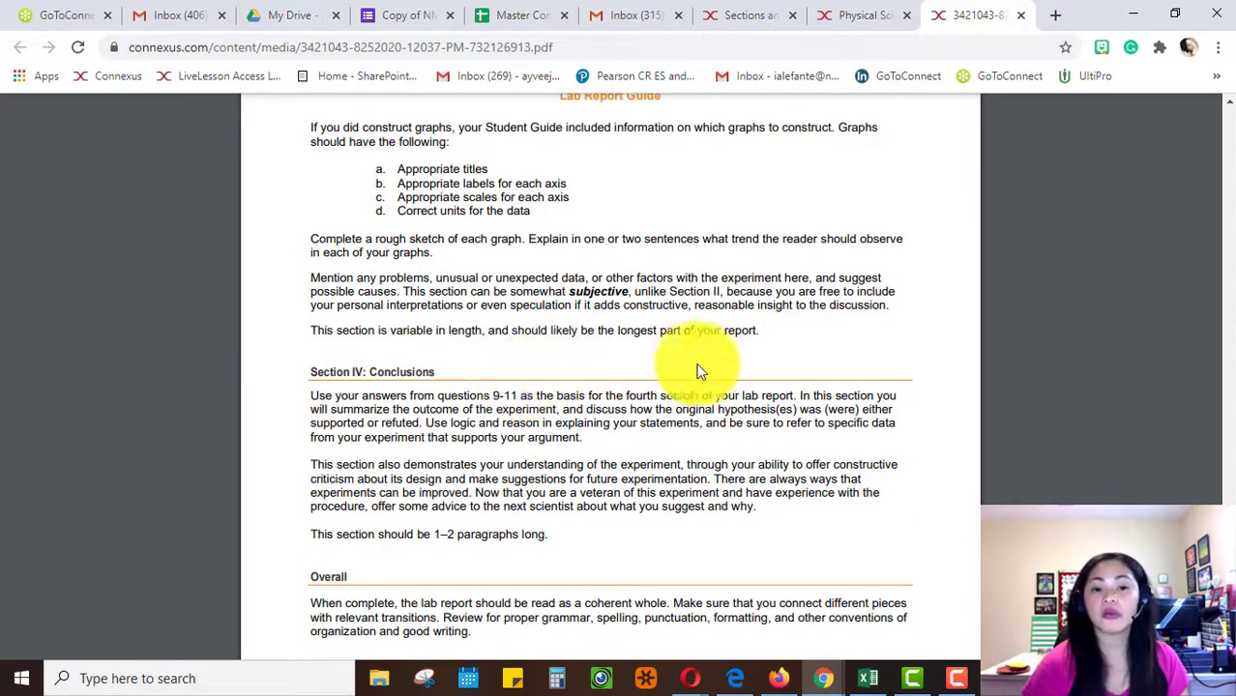
{"action": "left_click", "coordinate": [866, 16]}
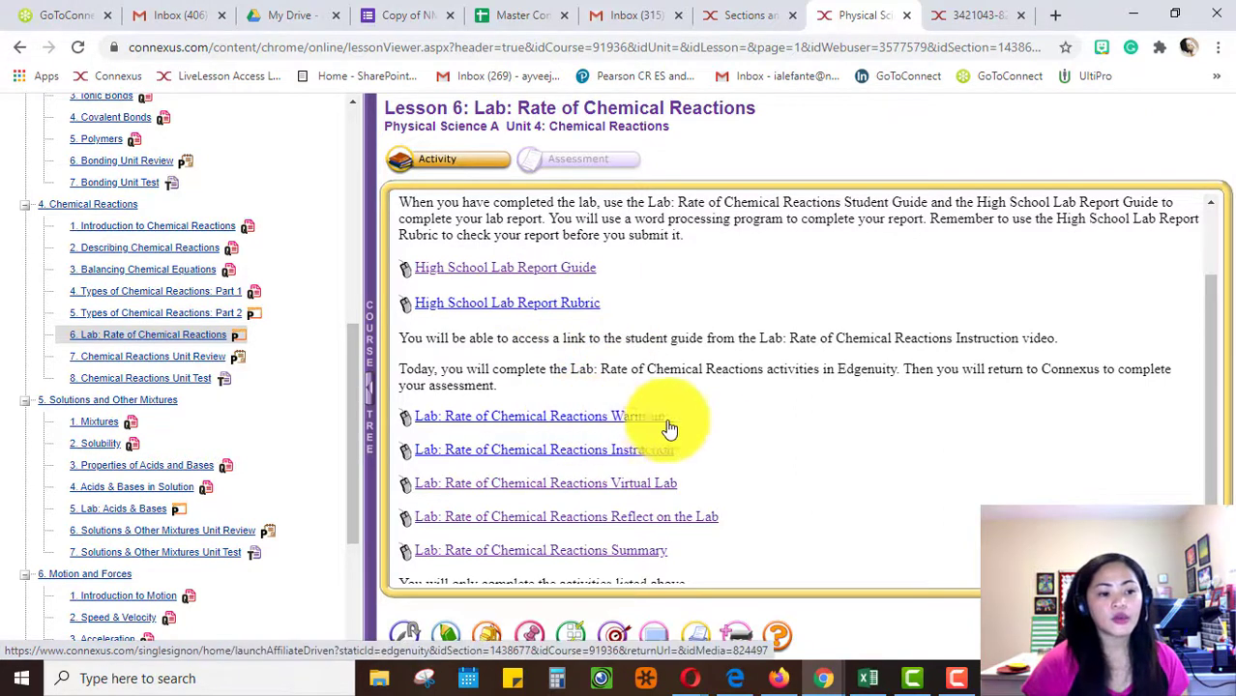
Step: Start the 'Lab: Rate of Chemical Reactions Virtual Lab' so it loads at Step 1: Gather Materials
{"action": "scroll", "coordinate": [814, 461], "scroll_direction": "down", "scroll_amount": 1}
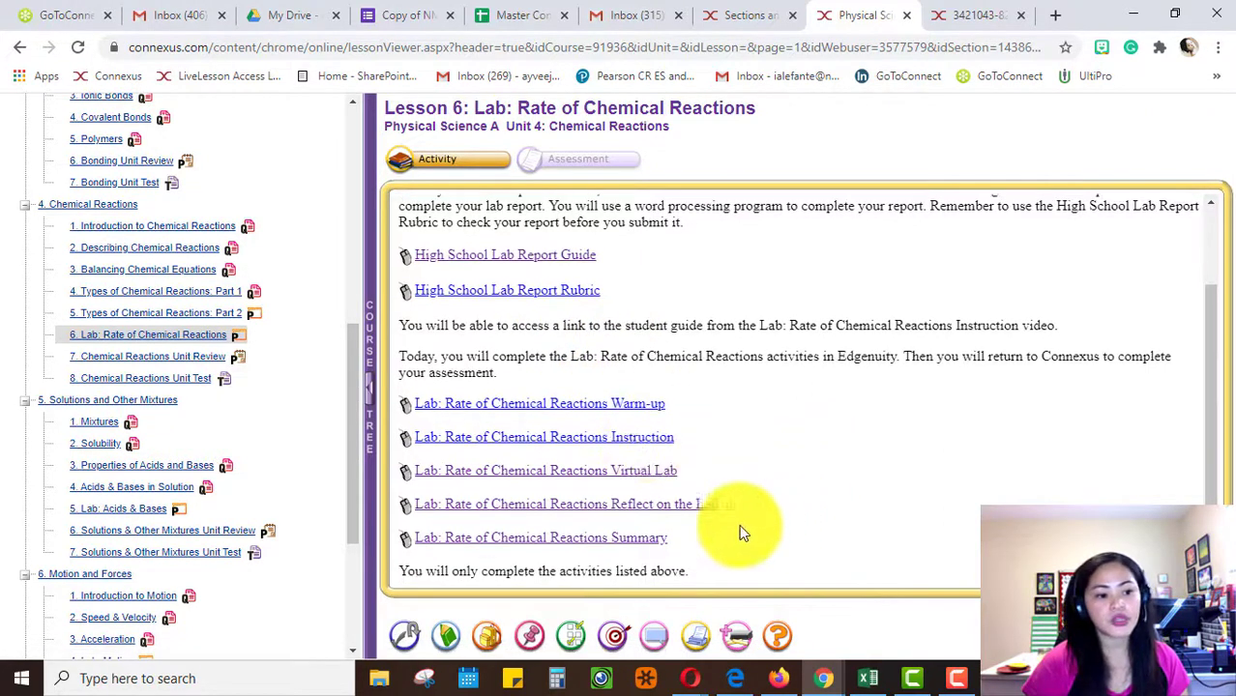
{"action": "left_click", "coordinate": [558, 473]}
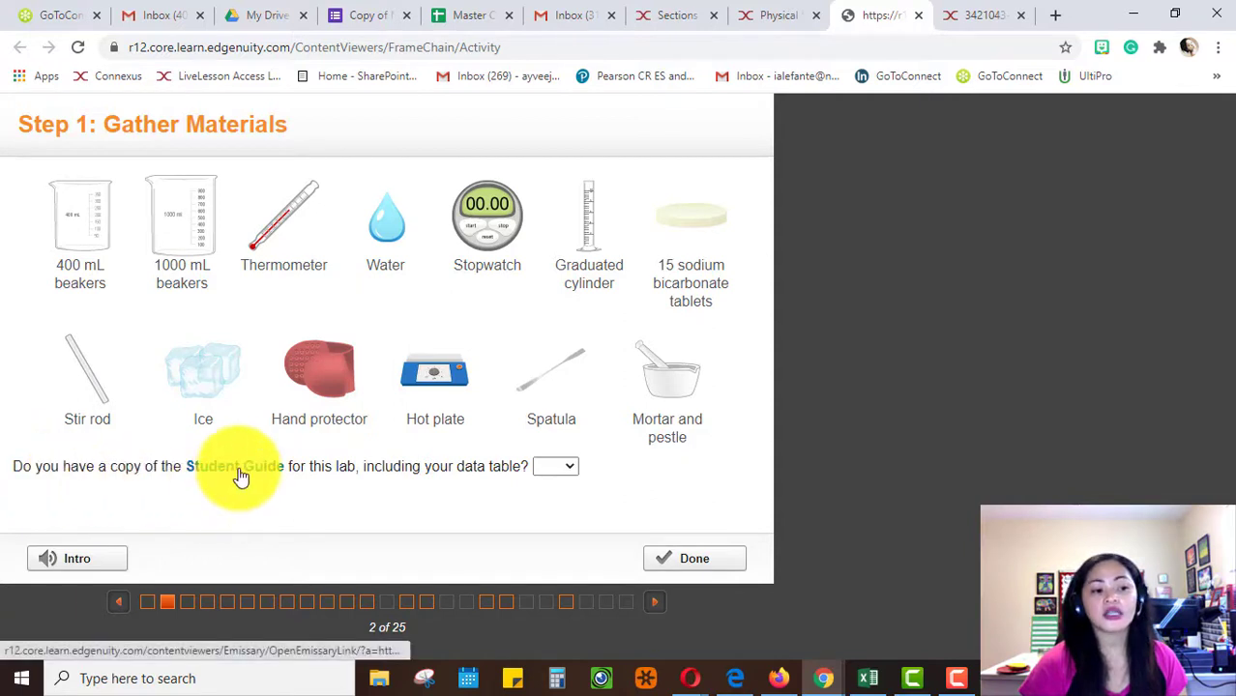
Step: Answer Yes to the data-table question about having the Student Guide
{"action": "left_click", "coordinate": [564, 465]}
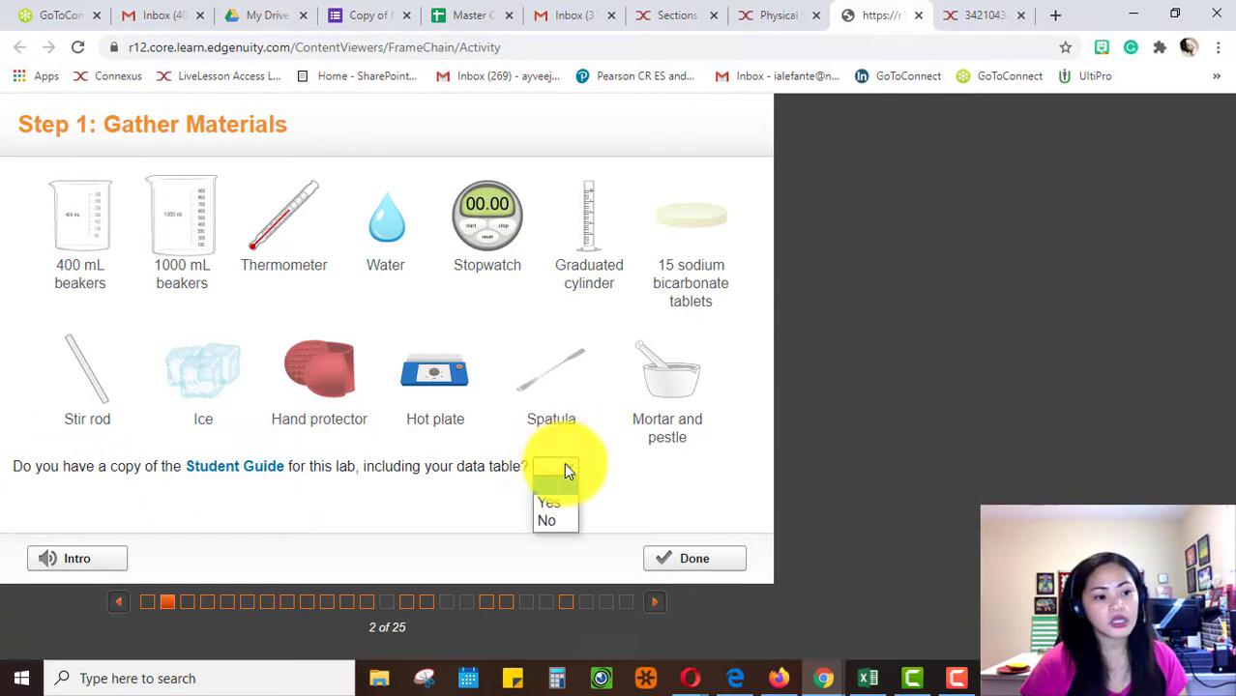
{"action": "left_click", "coordinate": [549, 498]}
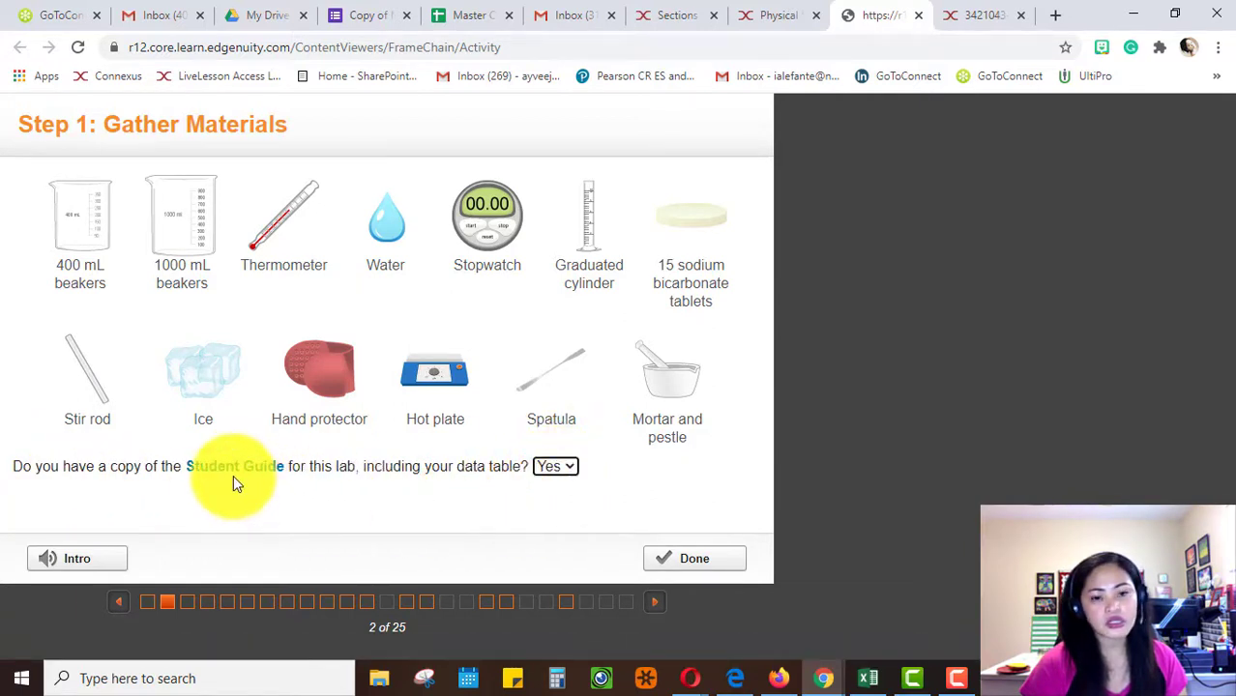
{"action": "left_click", "coordinate": [570, 466]}
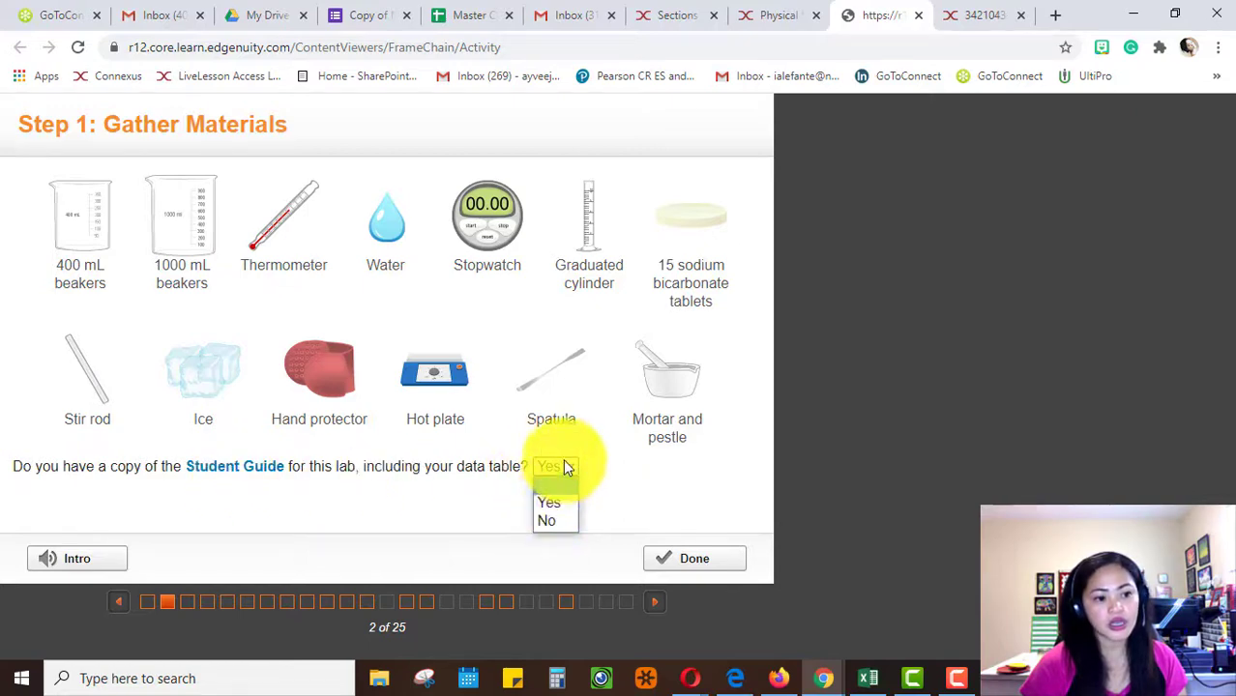
Step: Download the lab's Student Guide and open the .docx in Word, moving its window up-left
{"action": "left_click", "coordinate": [232, 468]}
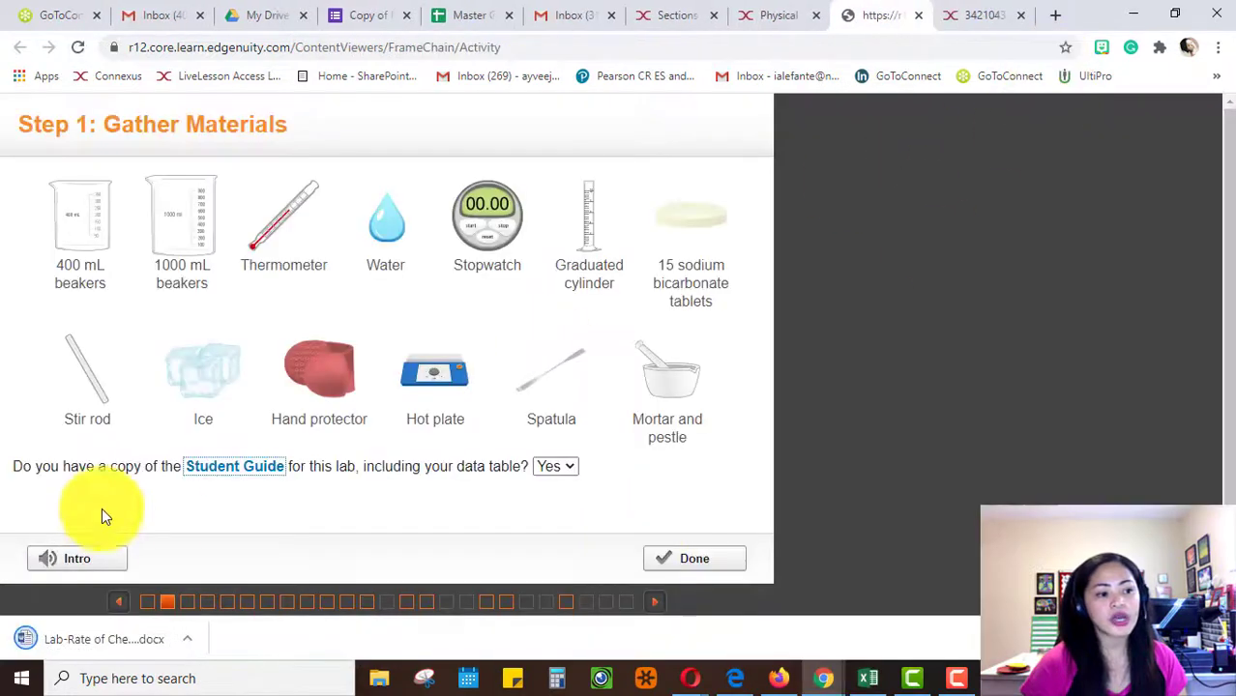
{"action": "left_click", "coordinate": [92, 642]}
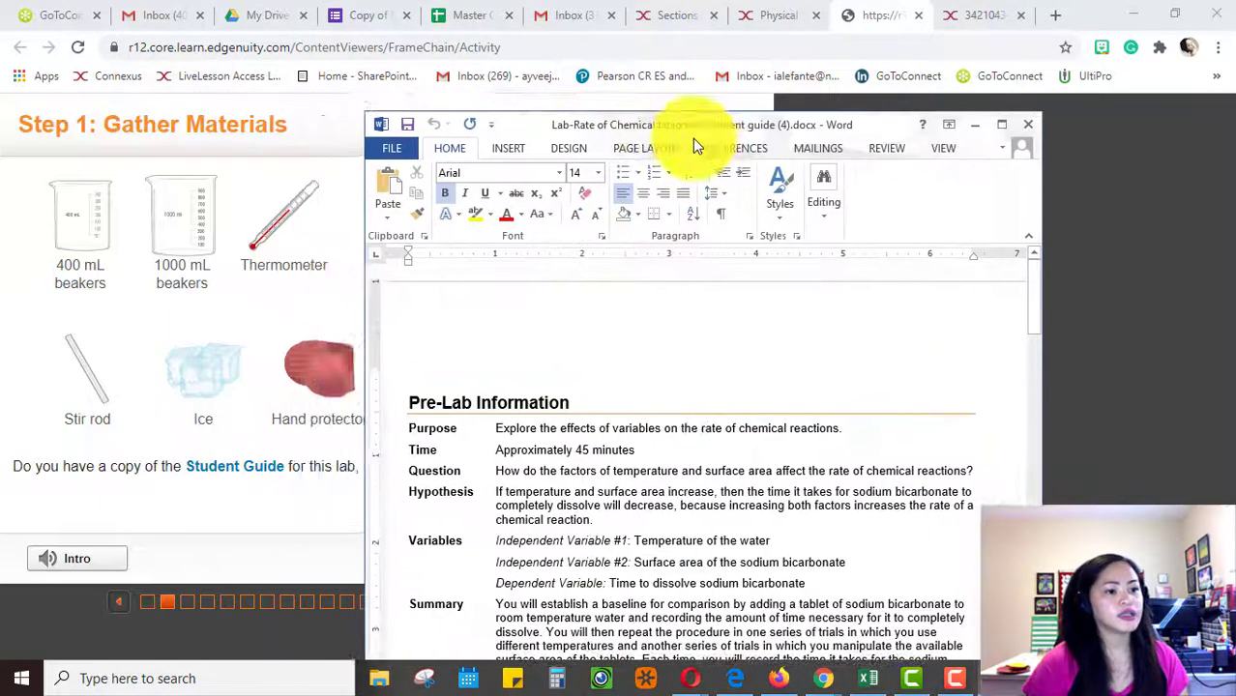
{"action": "left_click_drag", "start_coordinate": [693, 139], "coordinate": [576, 61]}
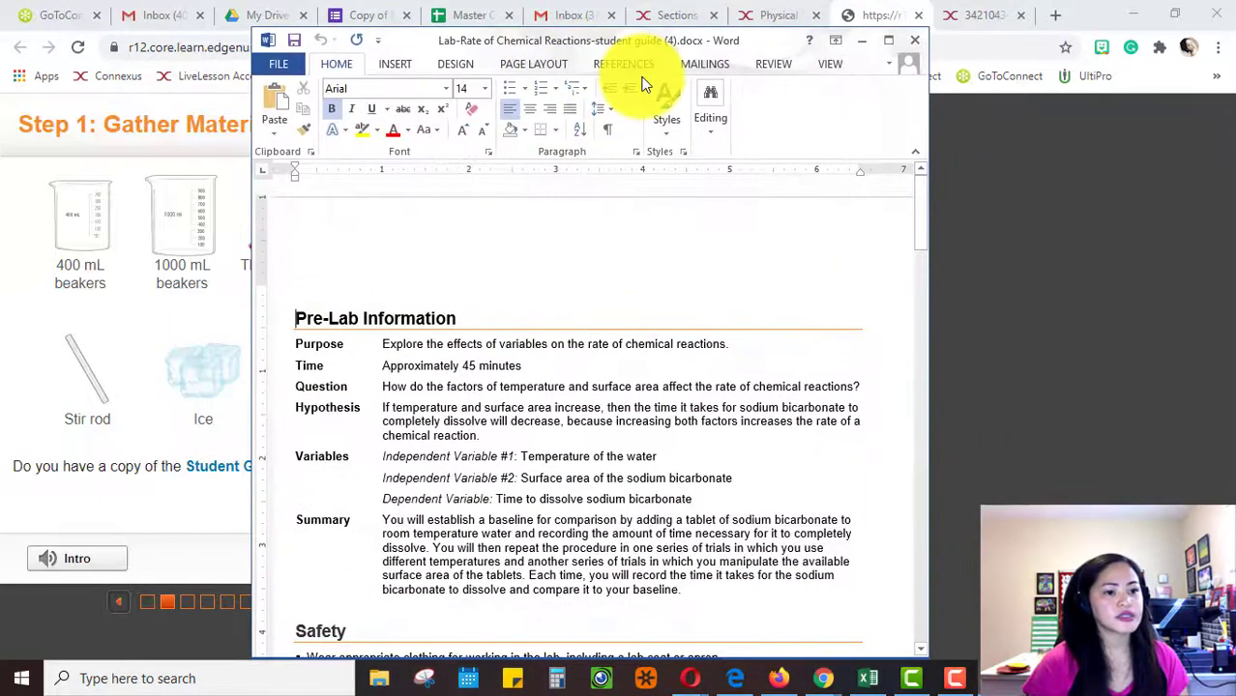
Step: Maximize the Word guide and scroll to the Data page showing Tables A and B
{"action": "left_click", "coordinate": [888, 42]}
{"action": "scroll", "coordinate": [929, 323], "scroll_direction": "down", "scroll_amount": 4}
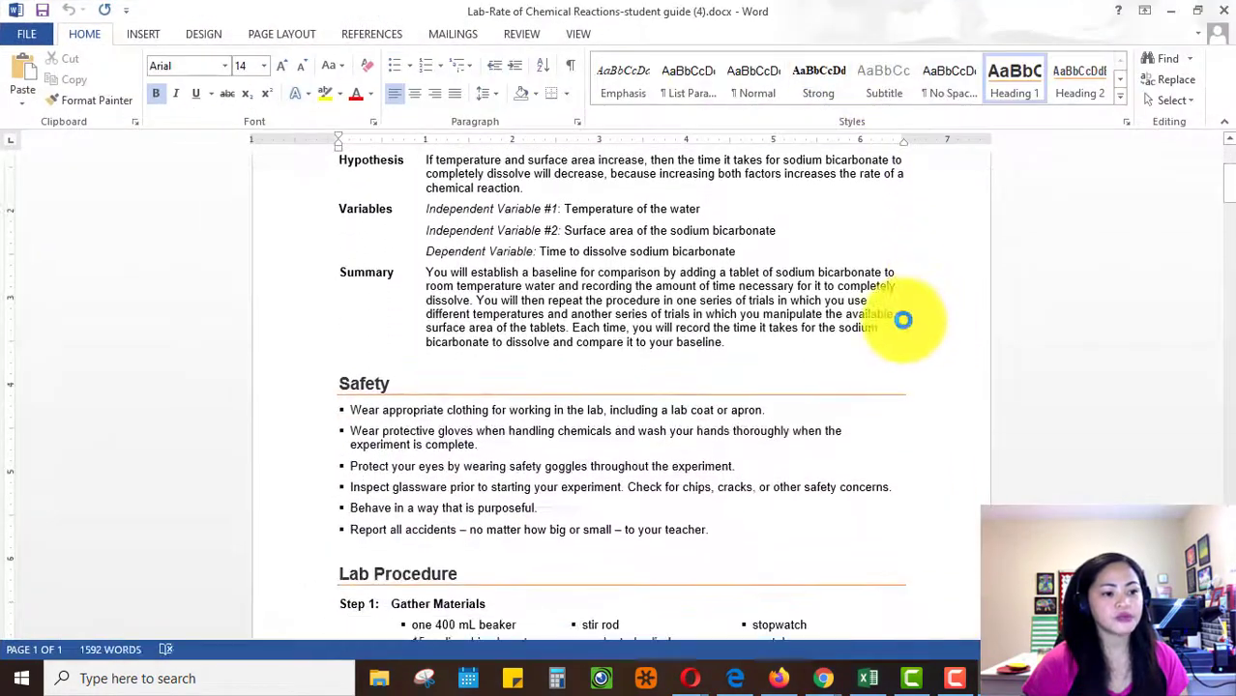
{"action": "scroll", "coordinate": [781, 295], "scroll_direction": "up", "scroll_amount": 3}
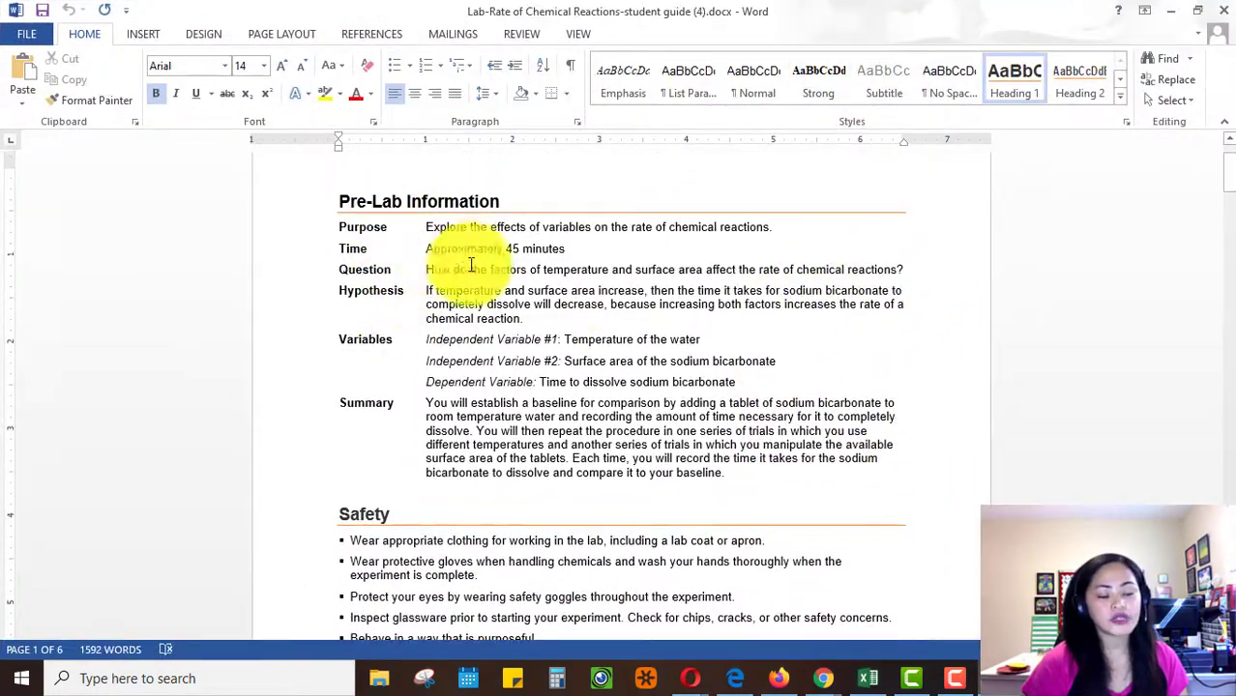
{"action": "scroll", "coordinate": [477, 278], "scroll_direction": "down", "scroll_amount": 10}
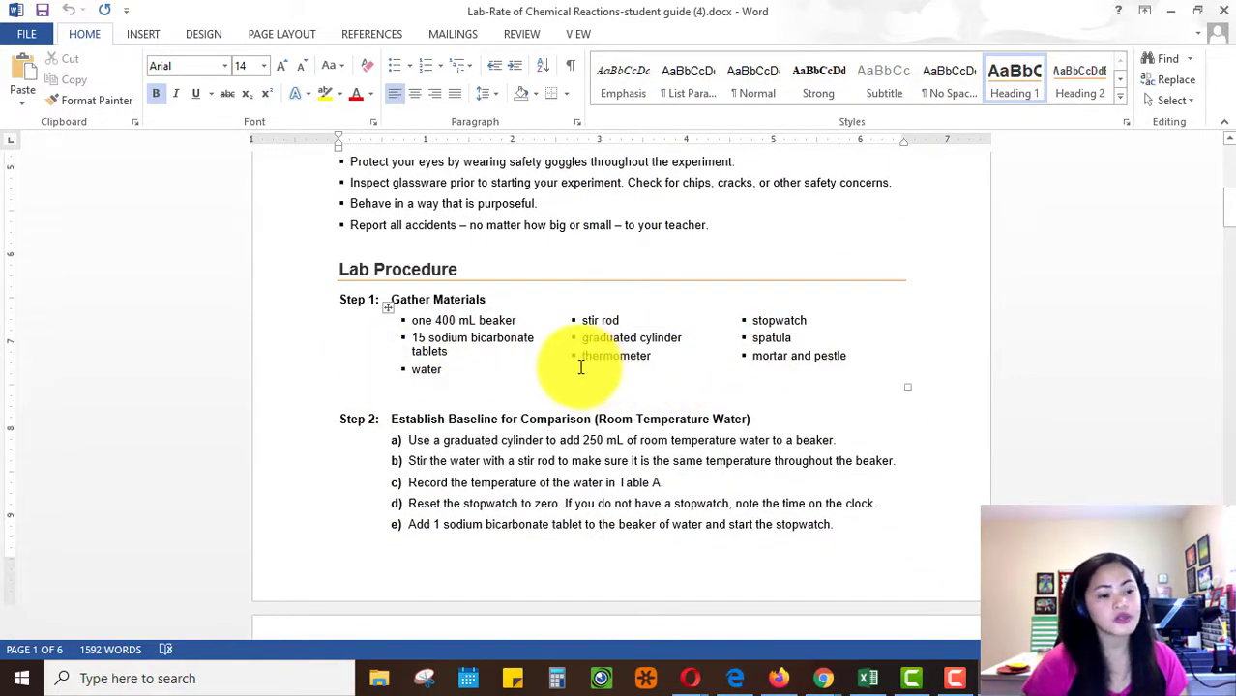
{"action": "scroll", "coordinate": [759, 379], "scroll_direction": "down", "scroll_amount": 15}
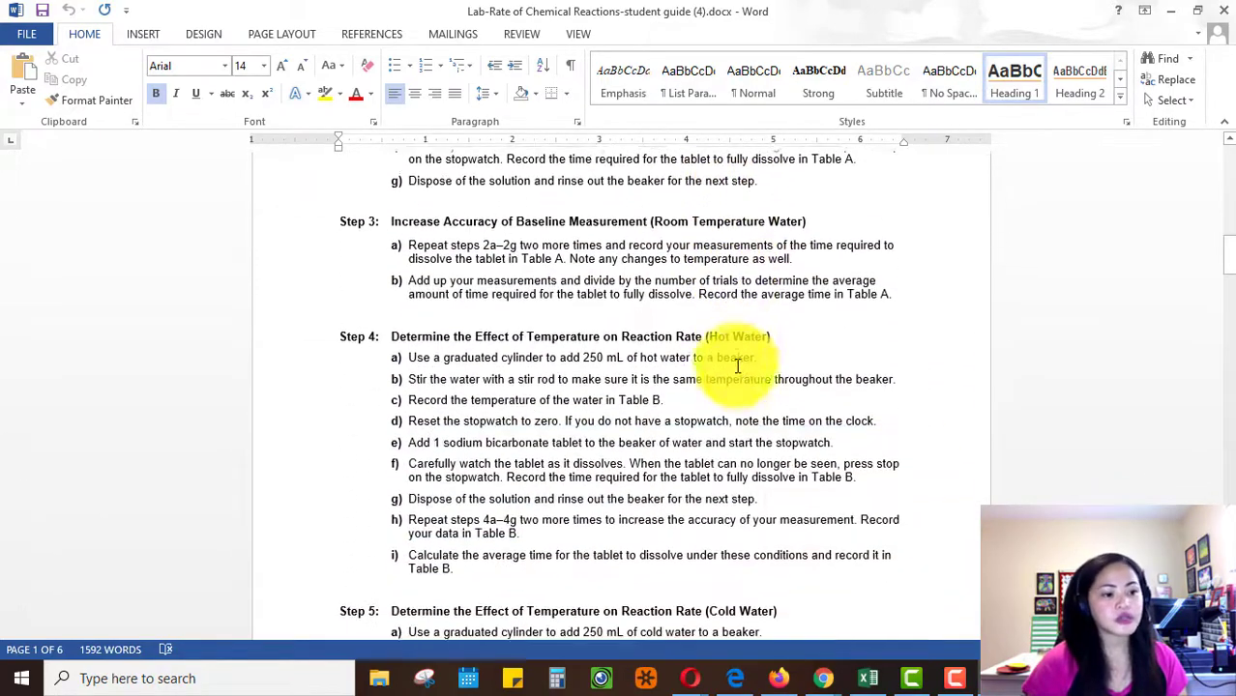
{"action": "scroll", "coordinate": [750, 373], "scroll_direction": "down", "scroll_amount": 20}
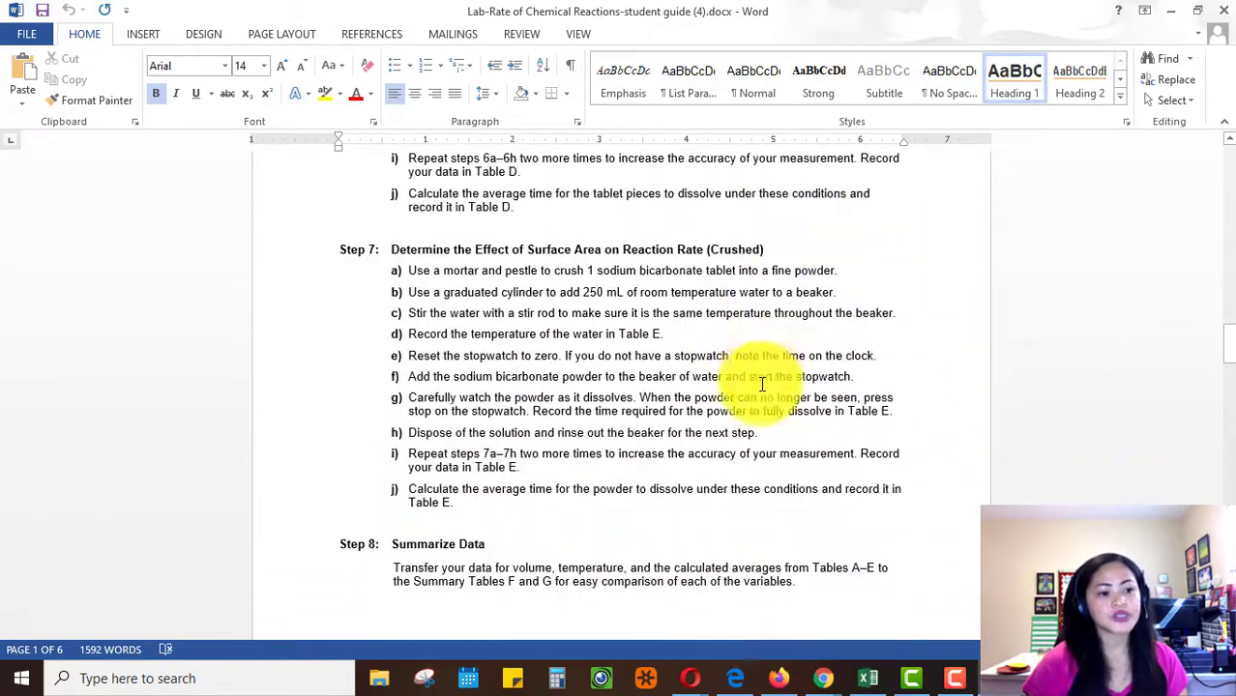
{"action": "scroll", "coordinate": [762, 384], "scroll_direction": "down", "scroll_amount": 20}
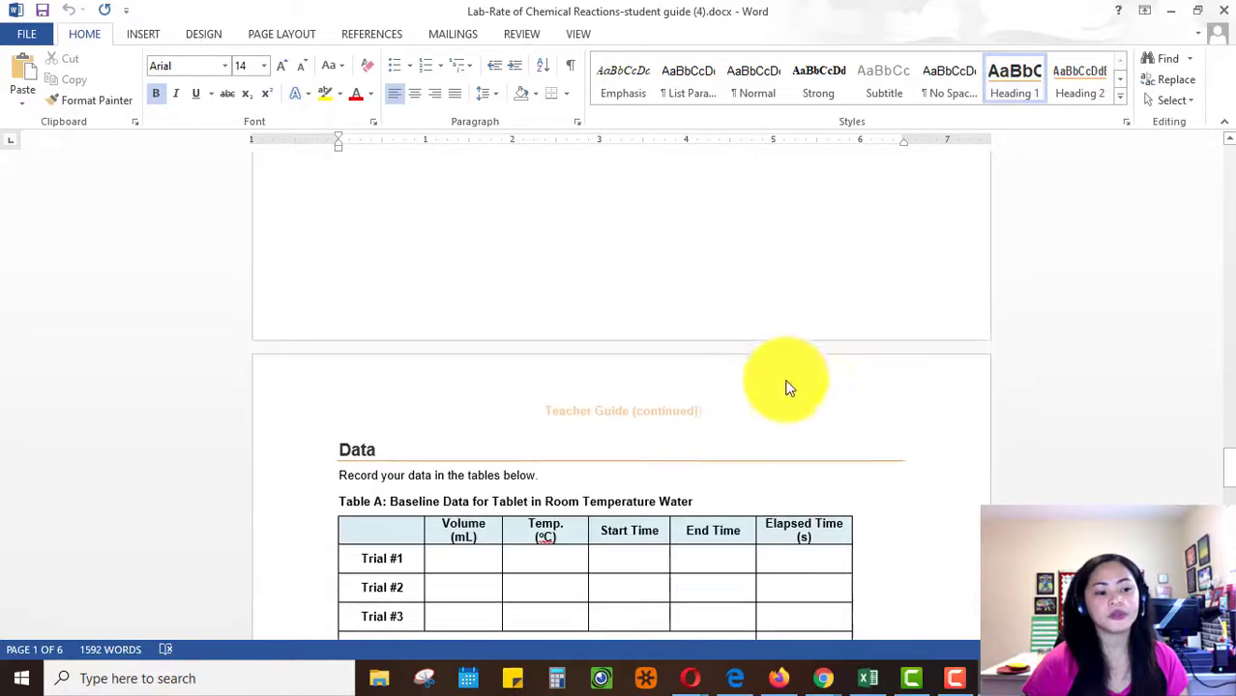
{"action": "scroll", "coordinate": [785, 387], "scroll_direction": "down", "scroll_amount": 6}
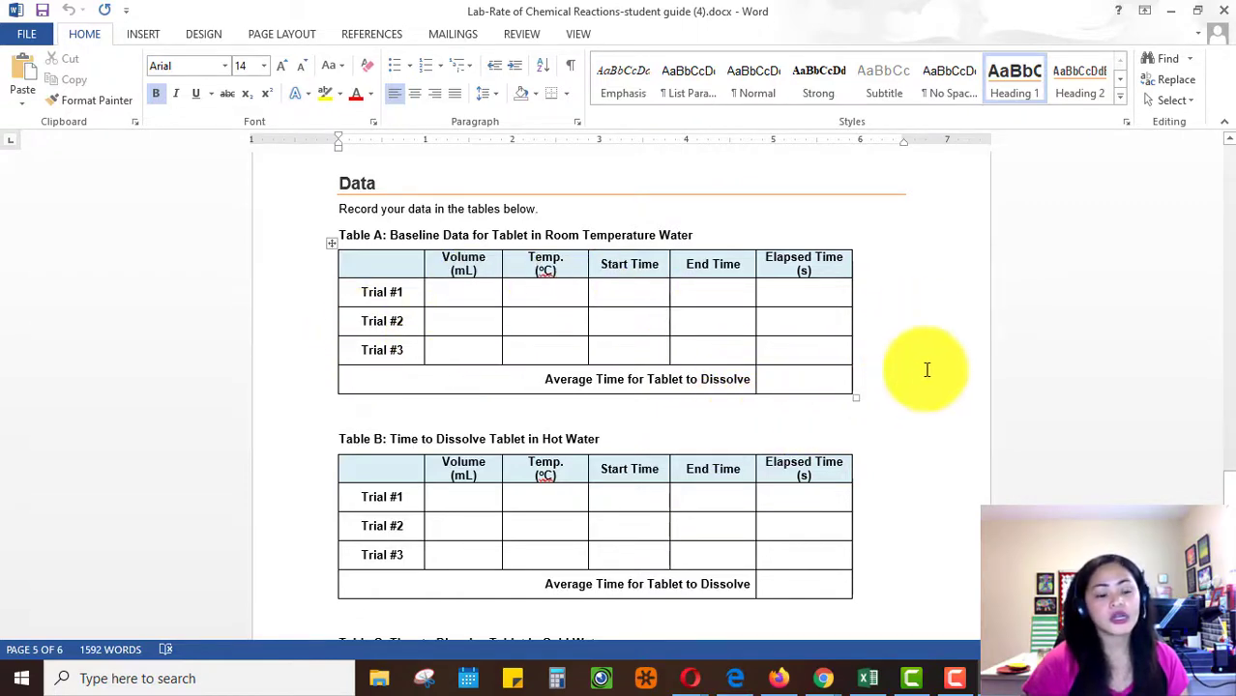
{"action": "scroll", "coordinate": [920, 379], "scroll_direction": "down", "scroll_amount": 3}
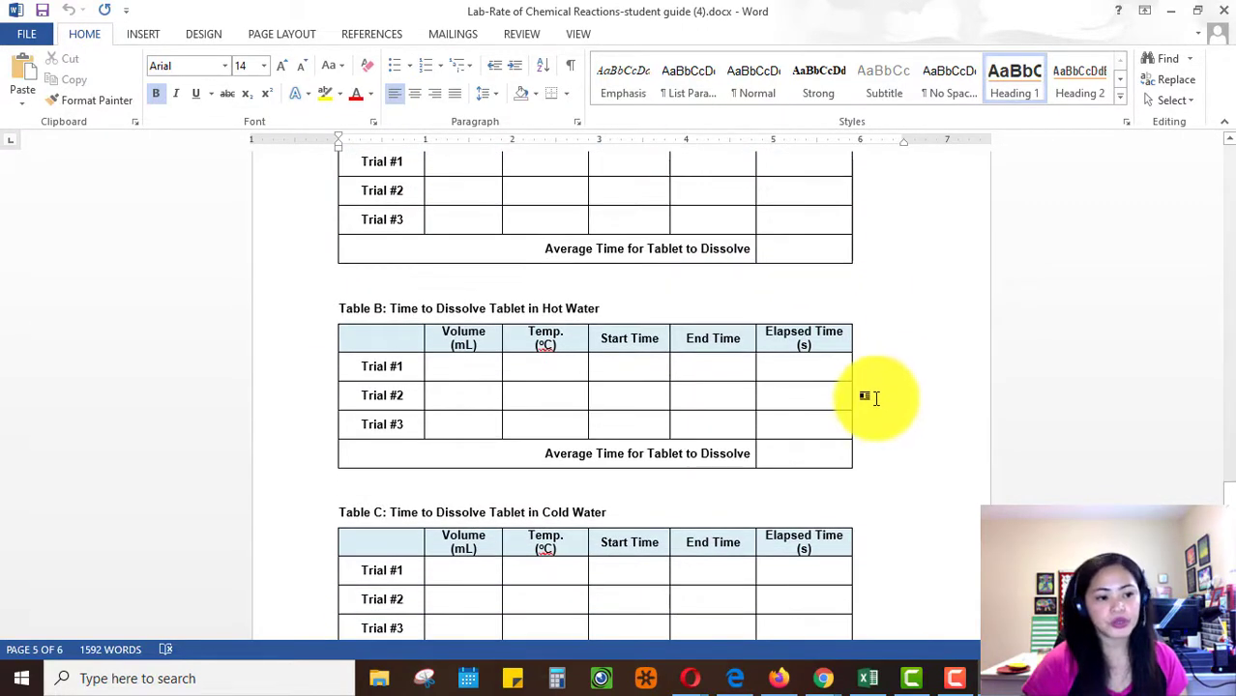
{"action": "scroll", "coordinate": [884, 389], "scroll_direction": "up", "scroll_amount": 3}
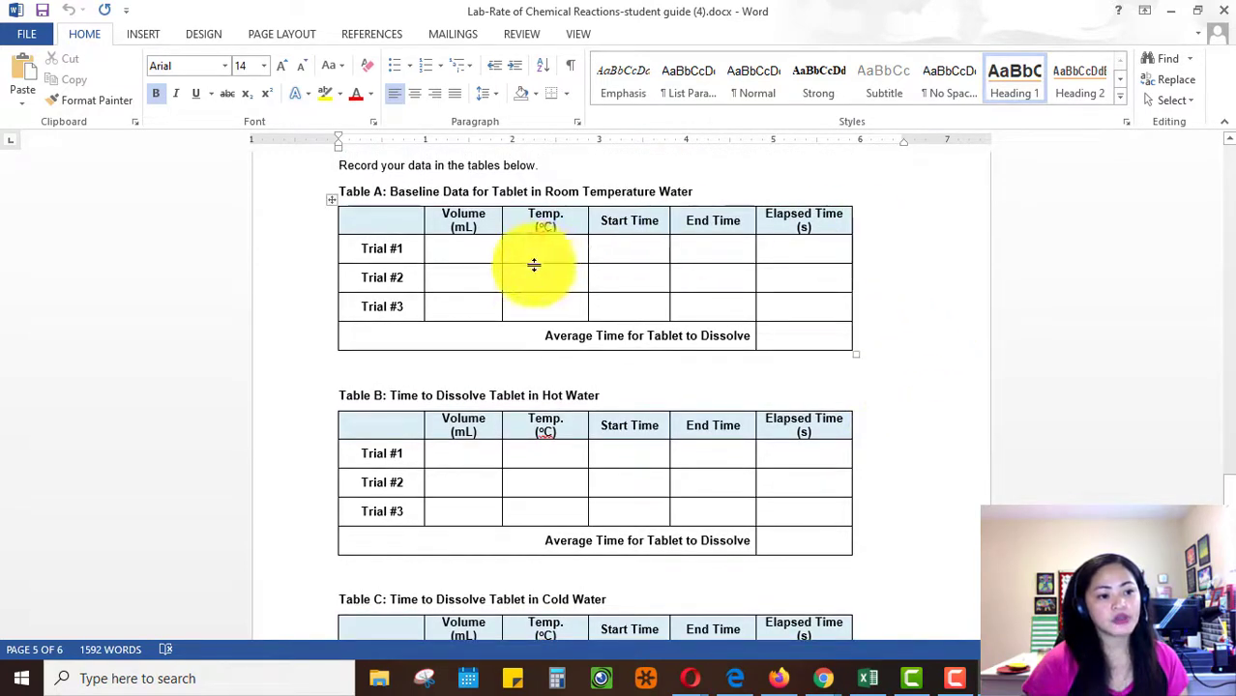
Step: Review Table A's Trial #1 cells (Volume, Temp., Start, End, Elapsed Time) and the average-time cell
{"action": "left_click", "coordinate": [474, 250]}
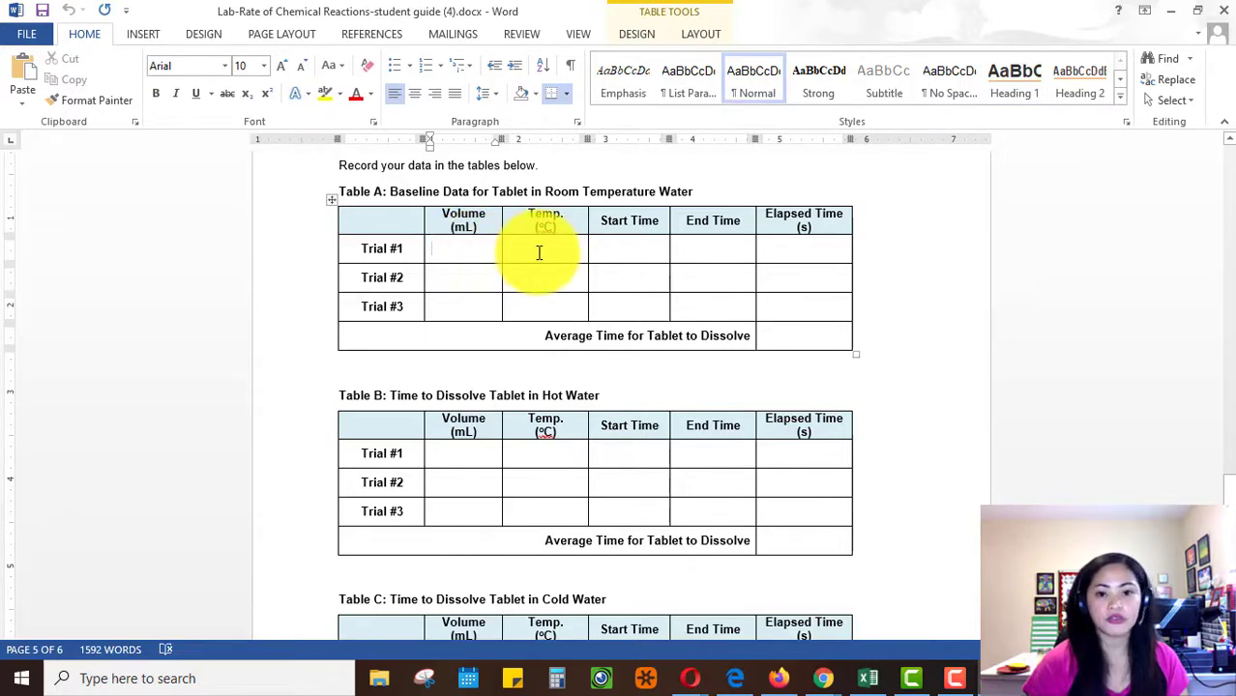
{"action": "left_click", "coordinate": [540, 253]}
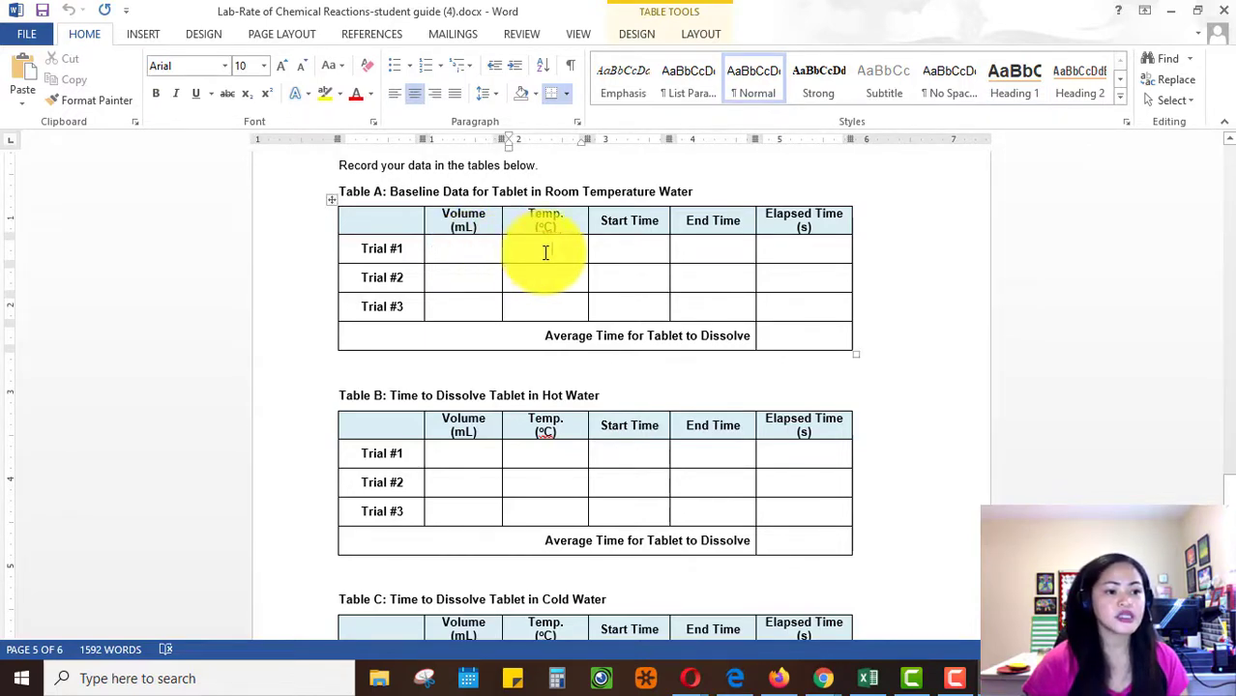
{"action": "left_click", "coordinate": [615, 249]}
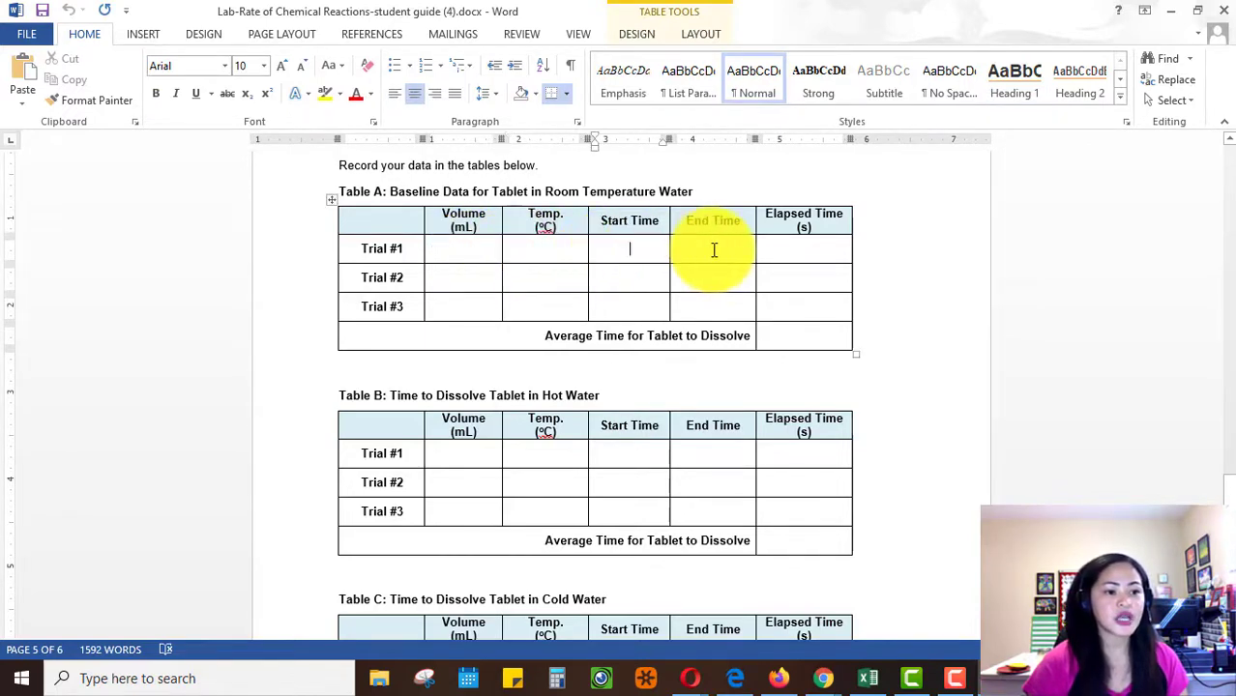
{"action": "left_click", "coordinate": [802, 256]}
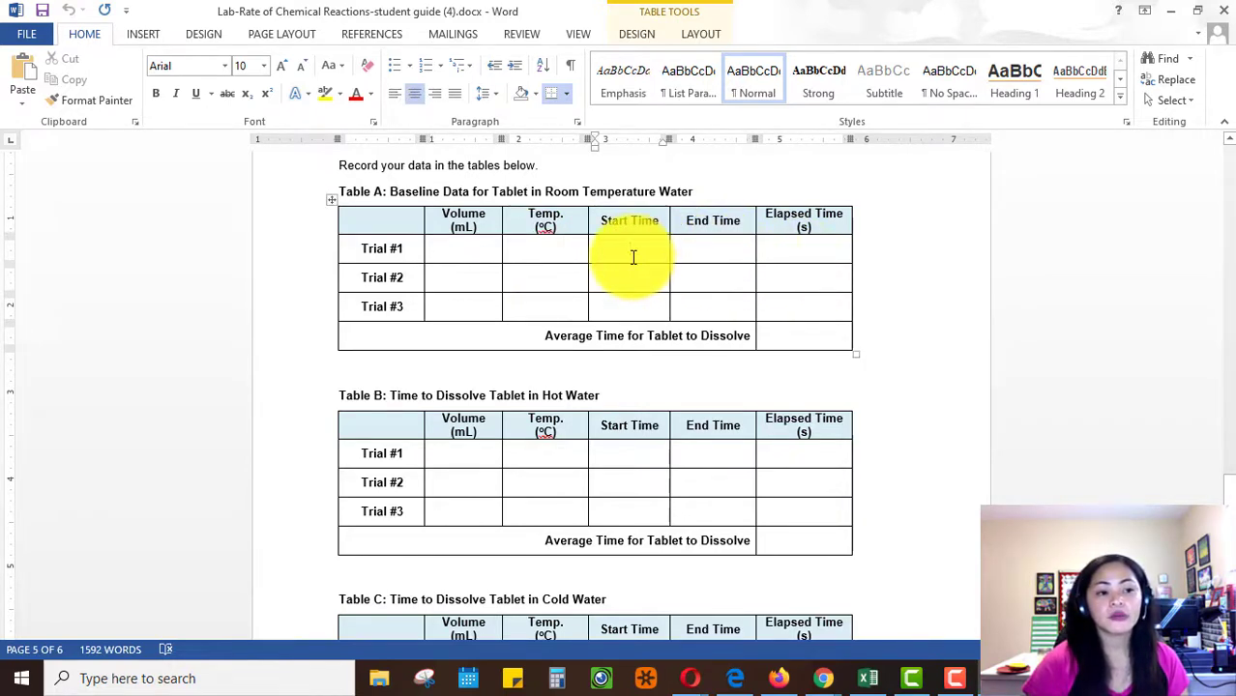
{"action": "left_click", "coordinate": [722, 255]}
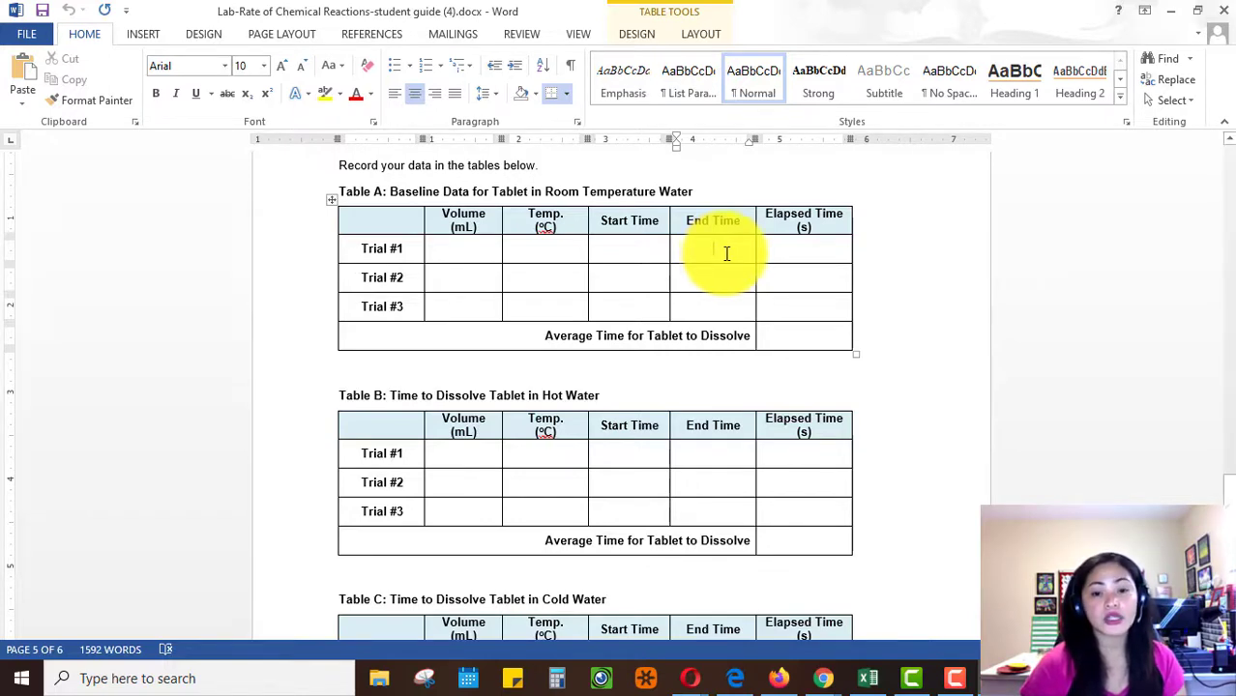
{"action": "left_click", "coordinate": [813, 338]}
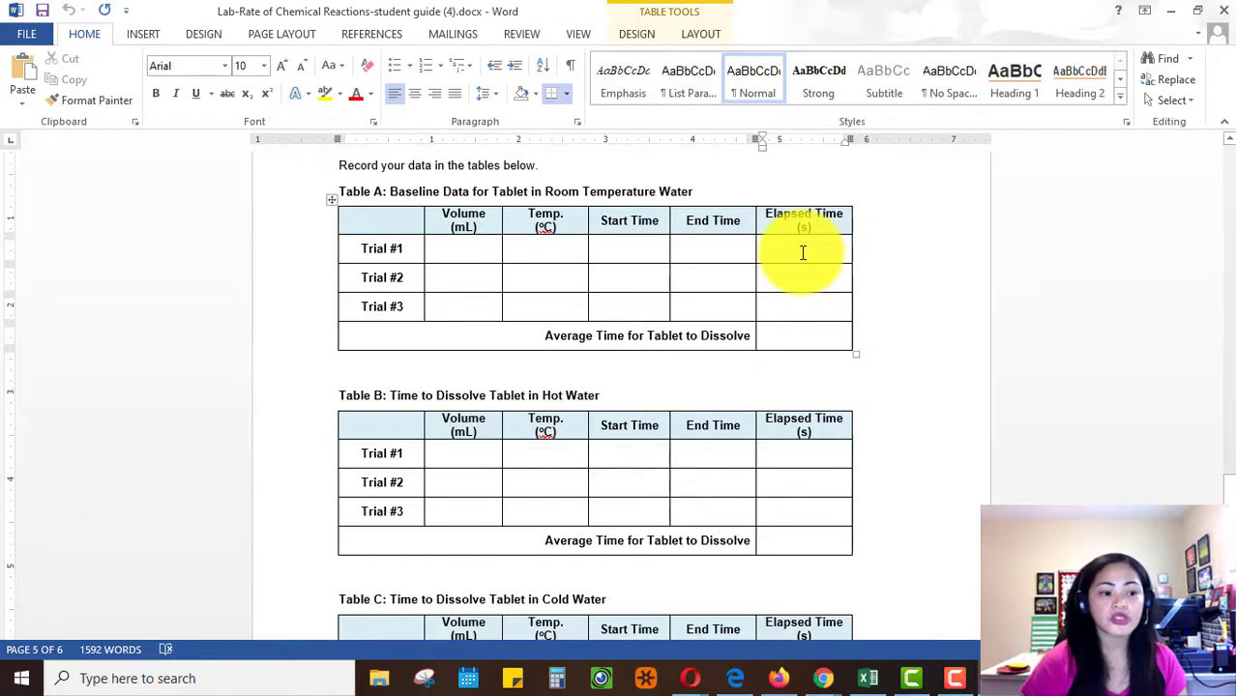
{"action": "left_click", "coordinate": [807, 305]}
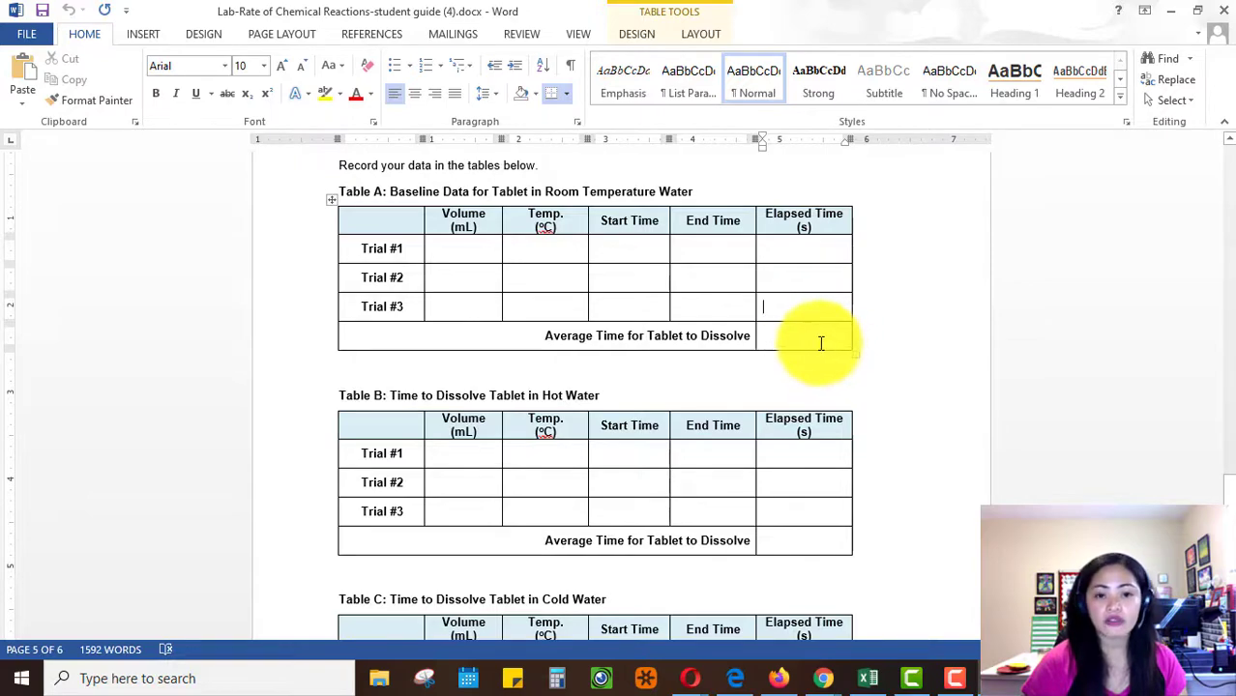
Step: Scroll down to the final page with the empty Summary Tables F and G
{"action": "scroll", "coordinate": [831, 362], "scroll_direction": "down", "scroll_amount": 6}
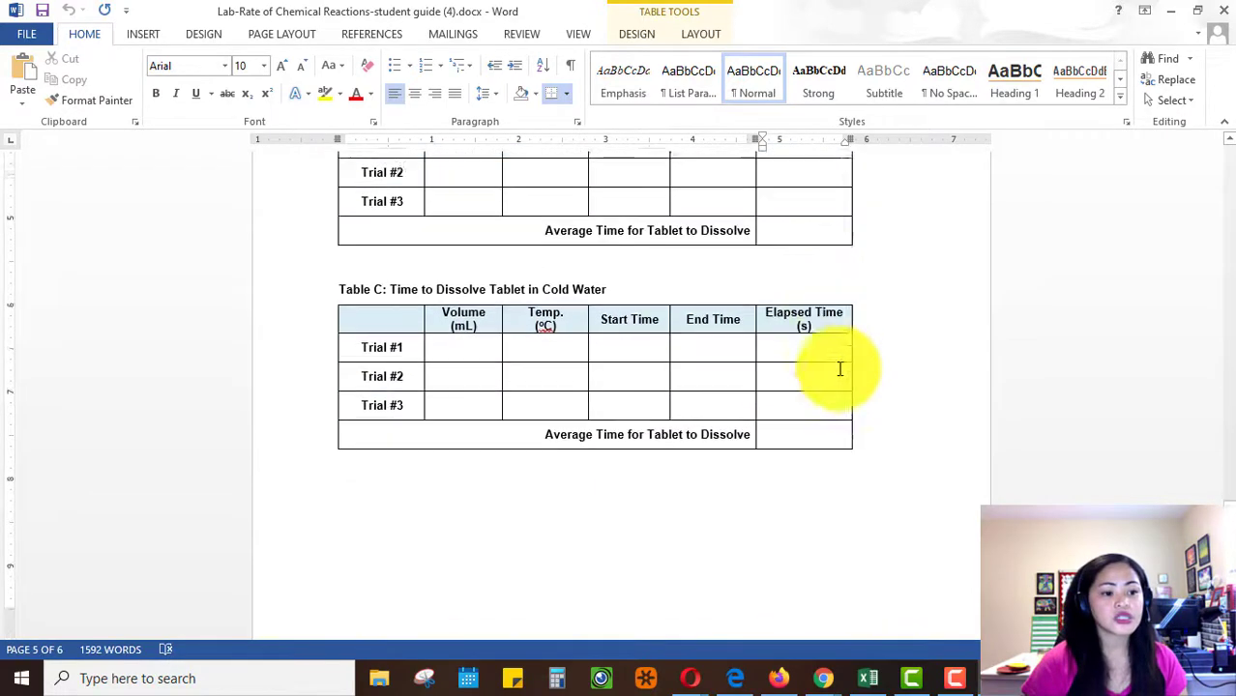
{"action": "scroll", "coordinate": [838, 370], "scroll_direction": "down", "scroll_amount": 15}
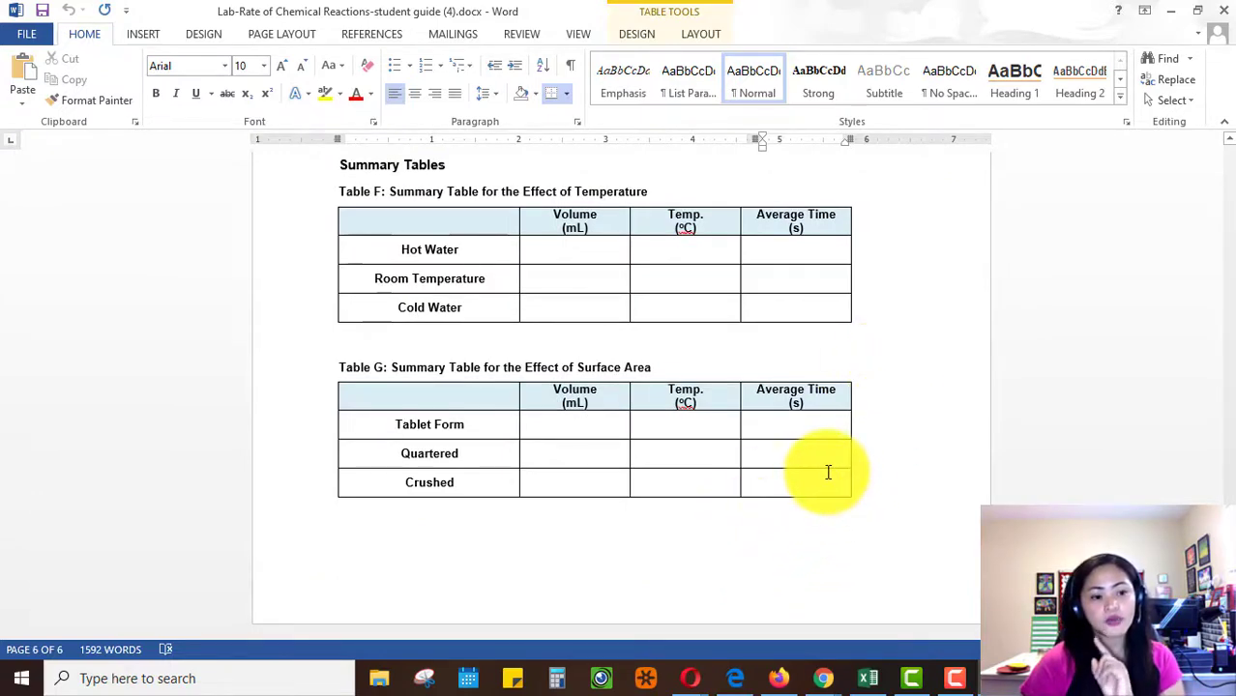
{"action": "left_click", "coordinate": [738, 544]}
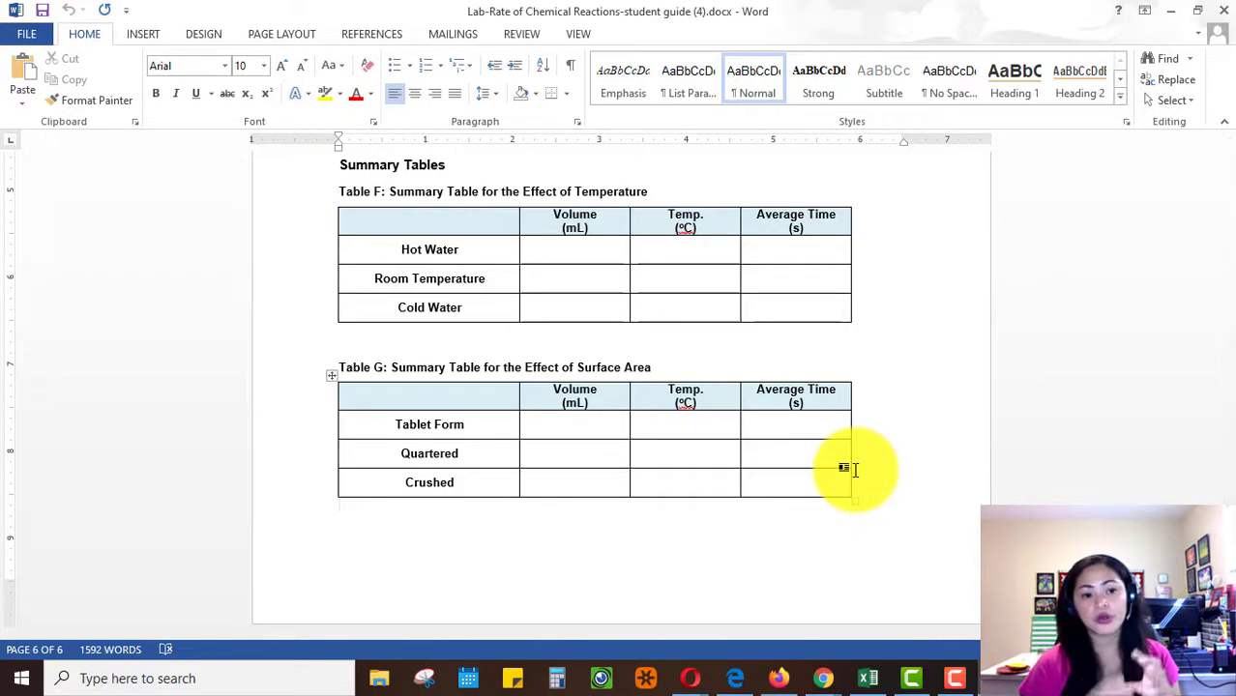
Step: Minimize Word and finish Step 1 Gather Materials in Edgenuity, keeping Yes for the Student Guide
{"action": "left_click", "coordinate": [1171, 20]}
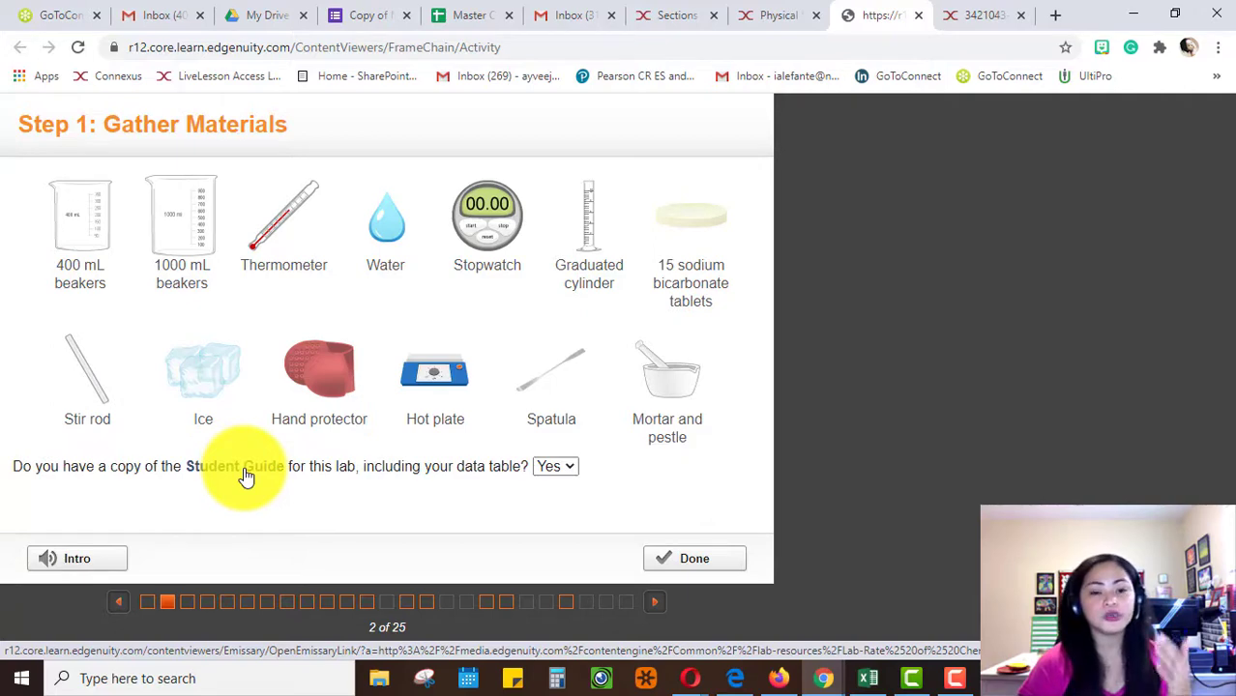
{"action": "left_click", "coordinate": [248, 477]}
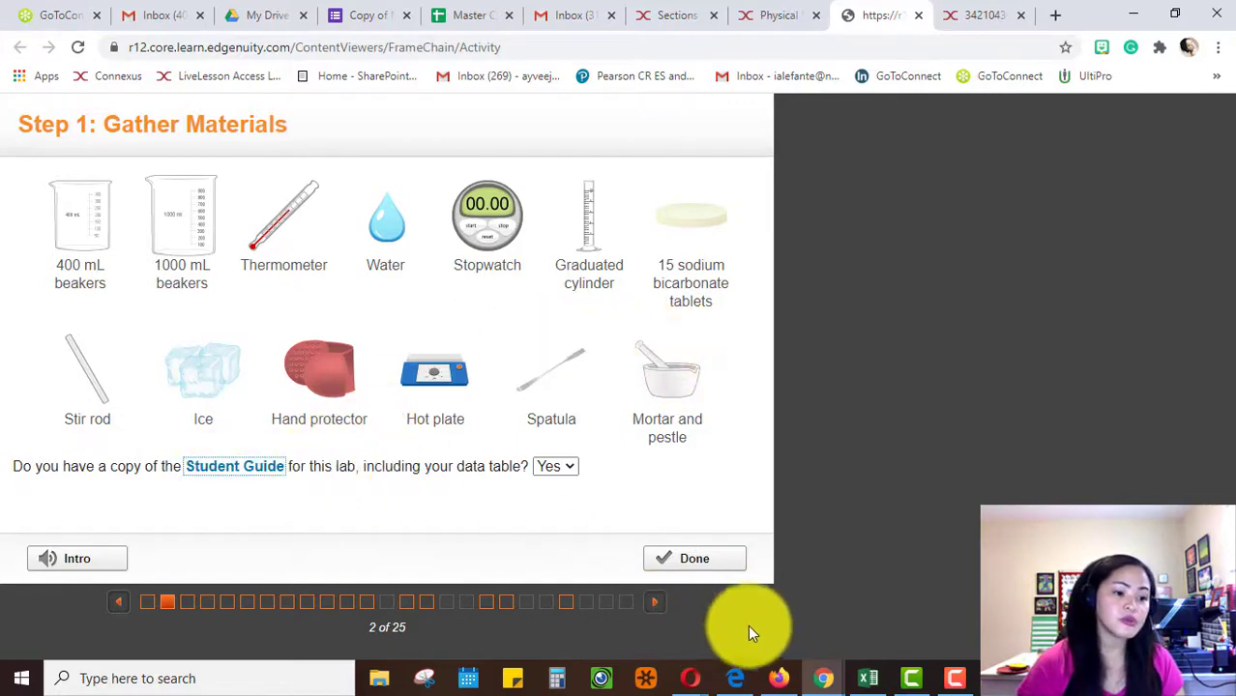
{"action": "left_click", "coordinate": [708, 571]}
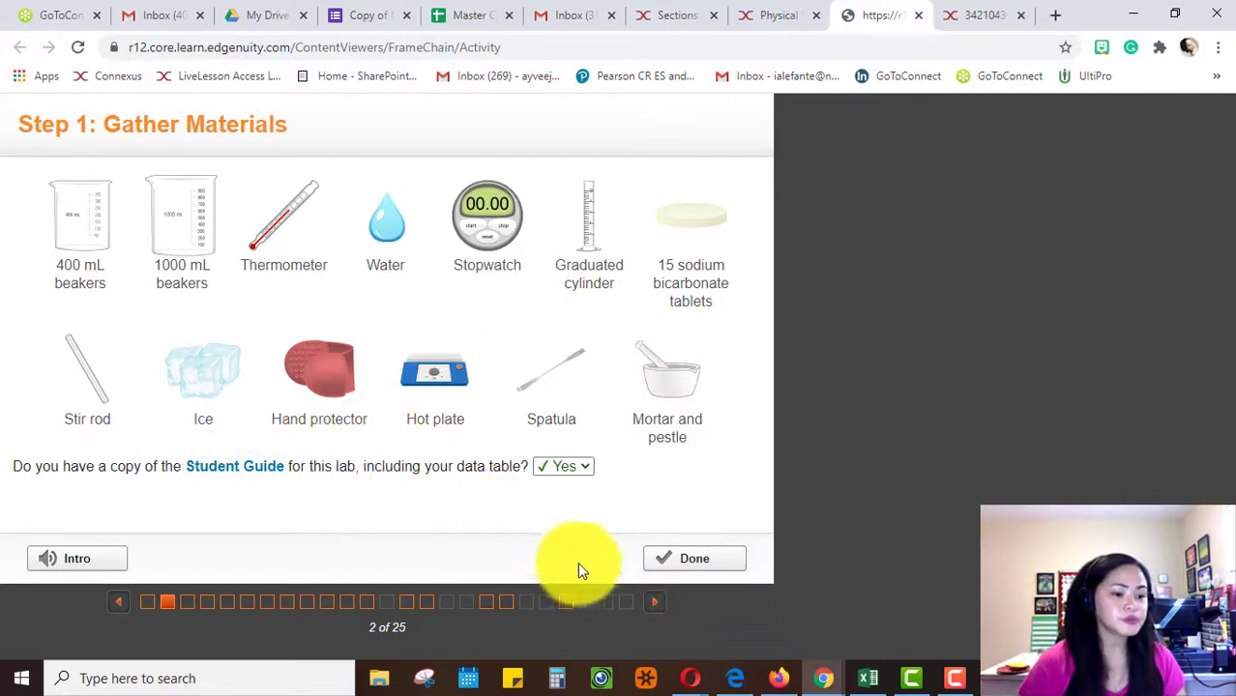
Step: On step 3, pour water into the beaker, stir it, and insert the thermometer to read 20 °C
{"action": "left_click", "coordinate": [189, 604]}
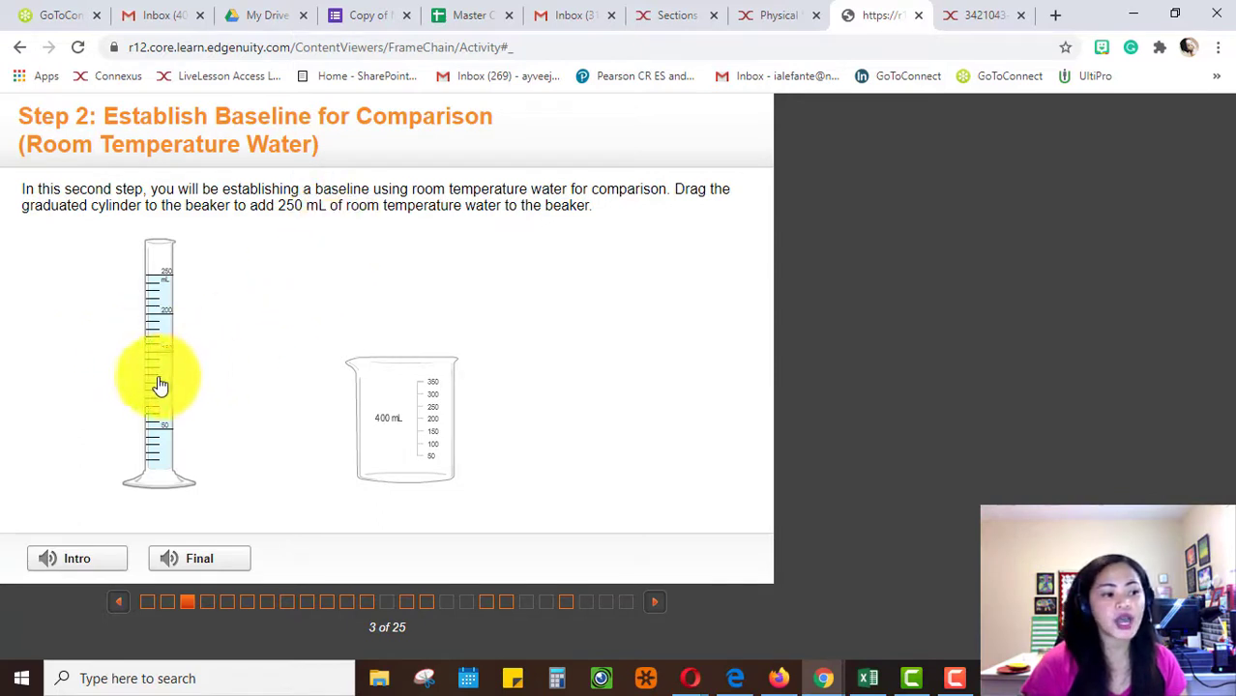
{"action": "left_click_drag", "start_coordinate": [160, 385], "coordinate": [391, 404]}
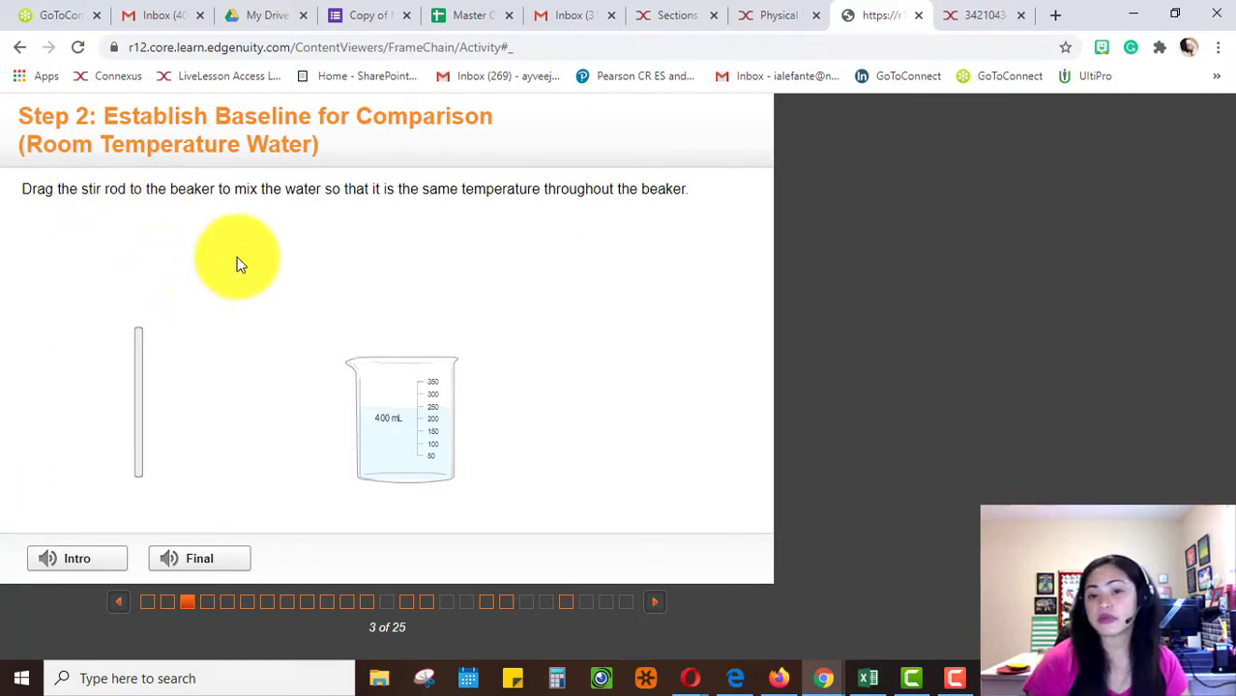
{"action": "left_click_drag", "start_coordinate": [137, 418], "coordinate": [426, 388]}
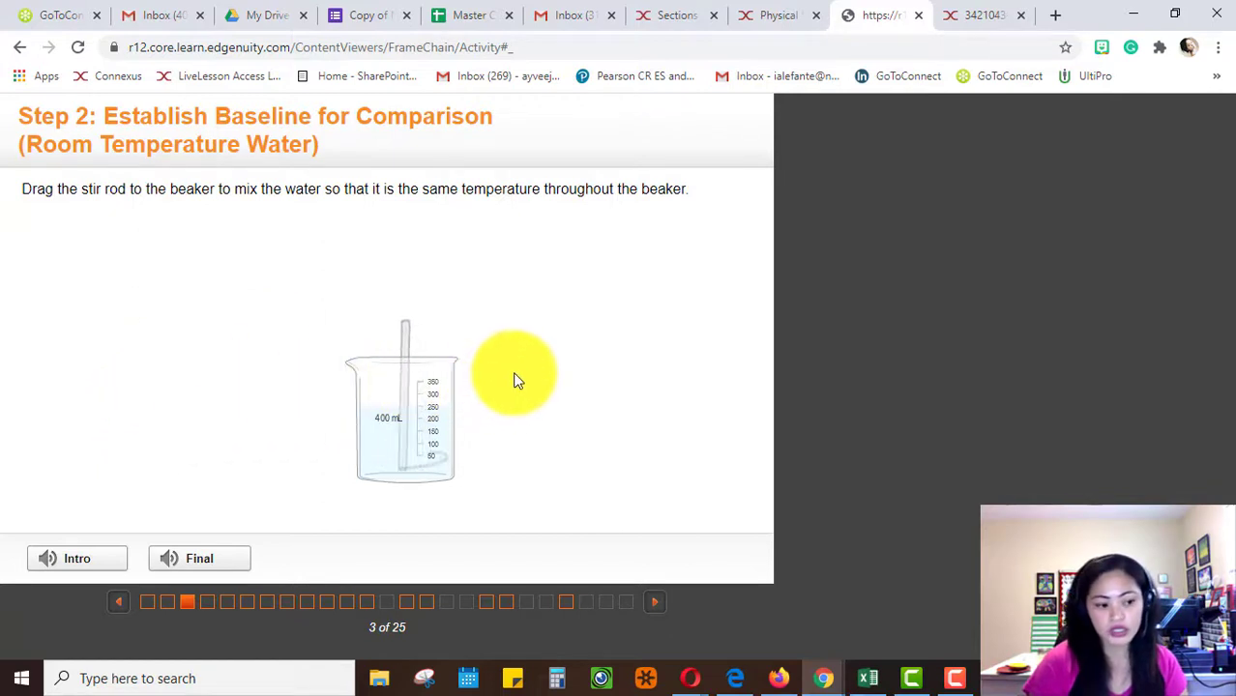
{"action": "left_click_drag", "start_coordinate": [127, 399], "coordinate": [404, 379]}
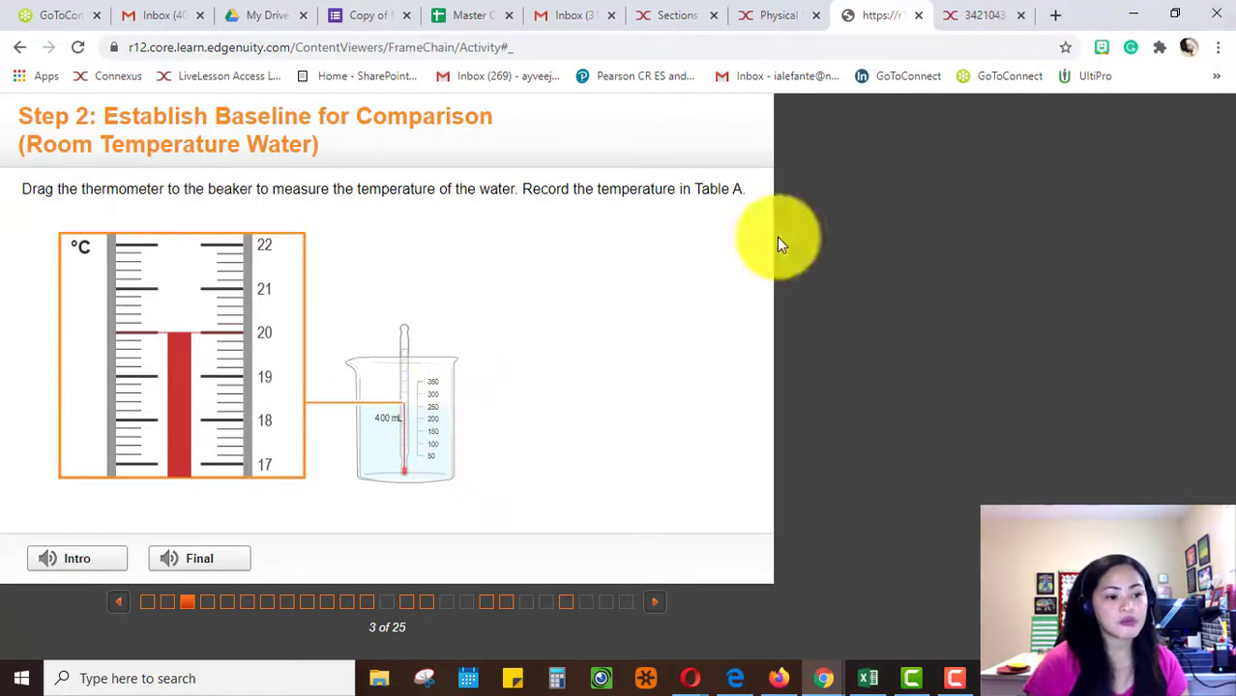
Step: After checking the thermometer, enter 20 in Table D's Trial #1 Temp. cell in Word
{"action": "left_click", "coordinate": [958, 678]}
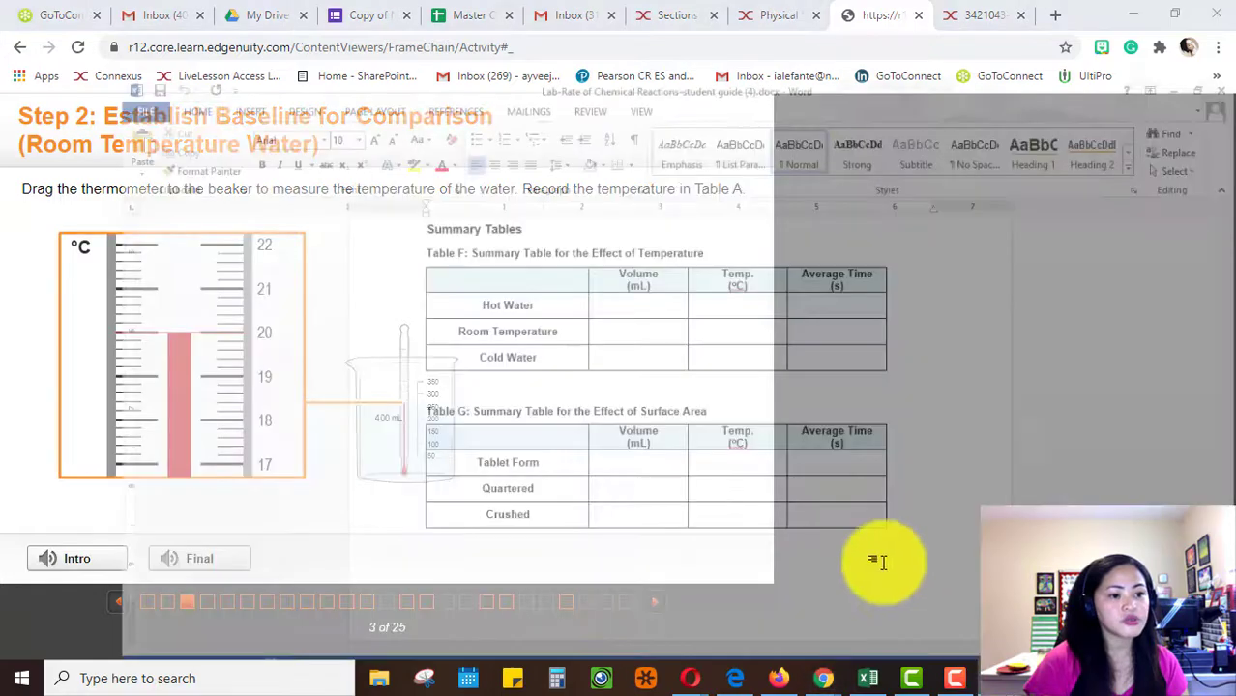
{"action": "scroll", "coordinate": [619, 387], "scroll_direction": "up", "scroll_amount": 7}
{"action": "scroll", "coordinate": [613, 410], "scroll_direction": "up", "scroll_amount": 3}
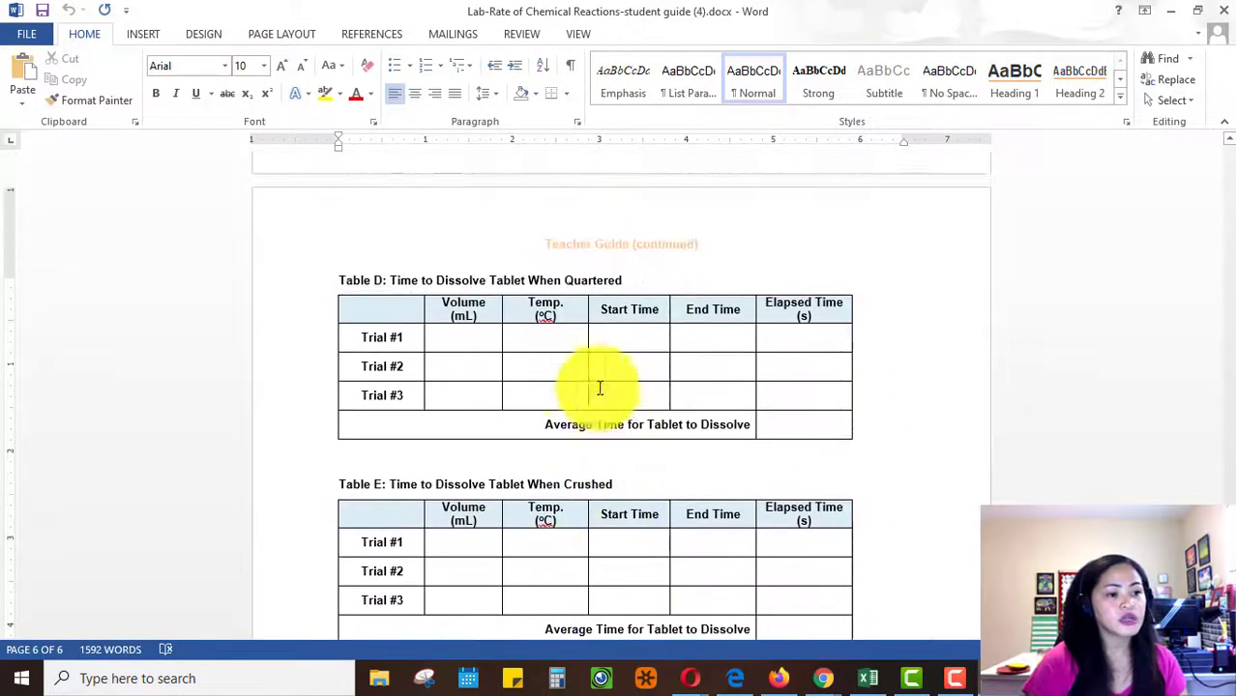
{"action": "left_click", "coordinate": [474, 343]}
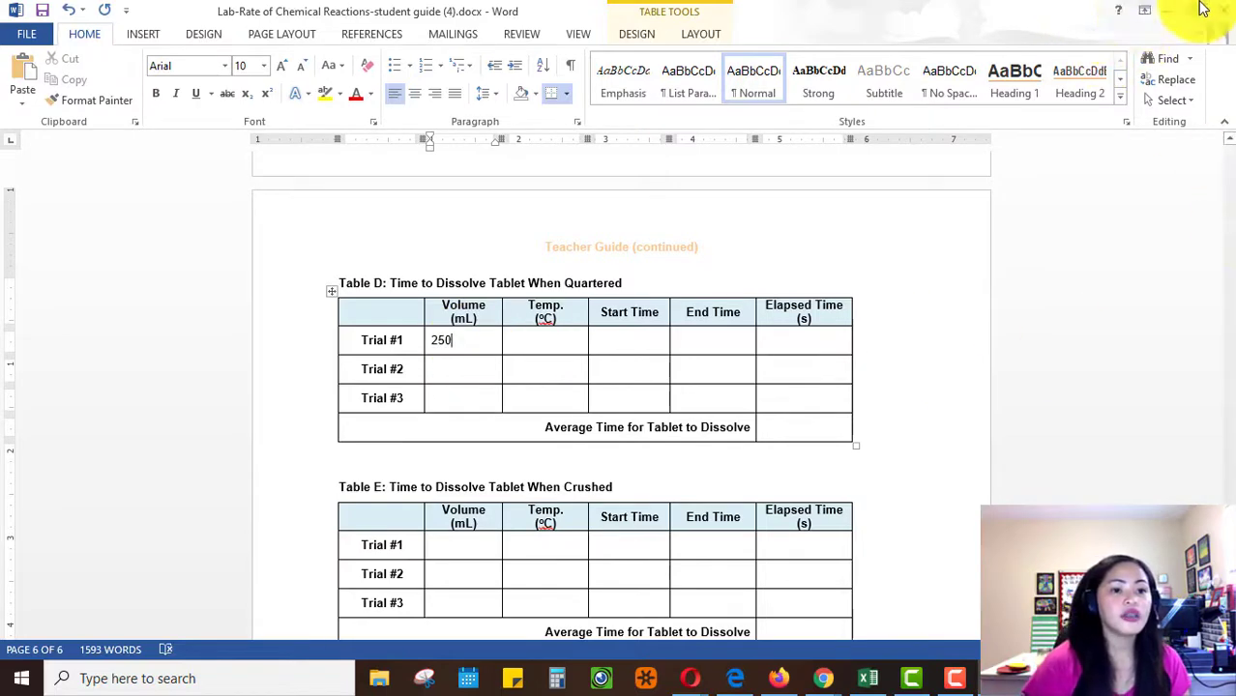
{"action": "left_click", "coordinate": [1170, 10]}
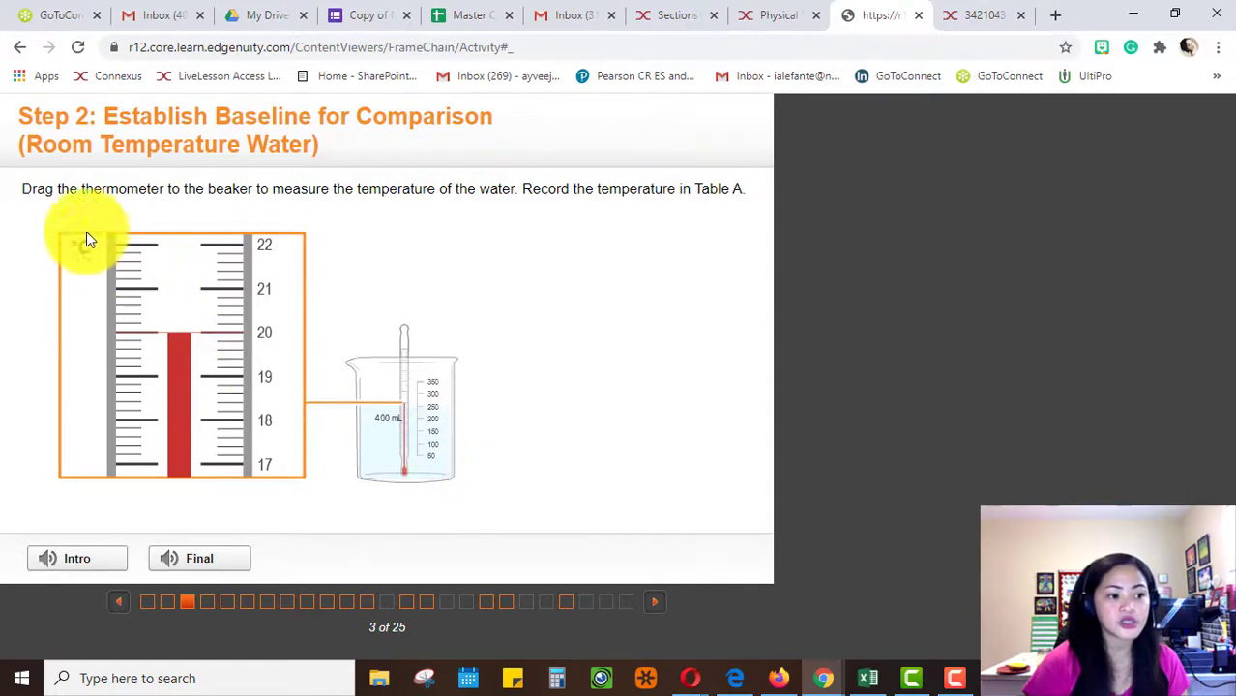
{"action": "left_click", "coordinate": [996, 678]}
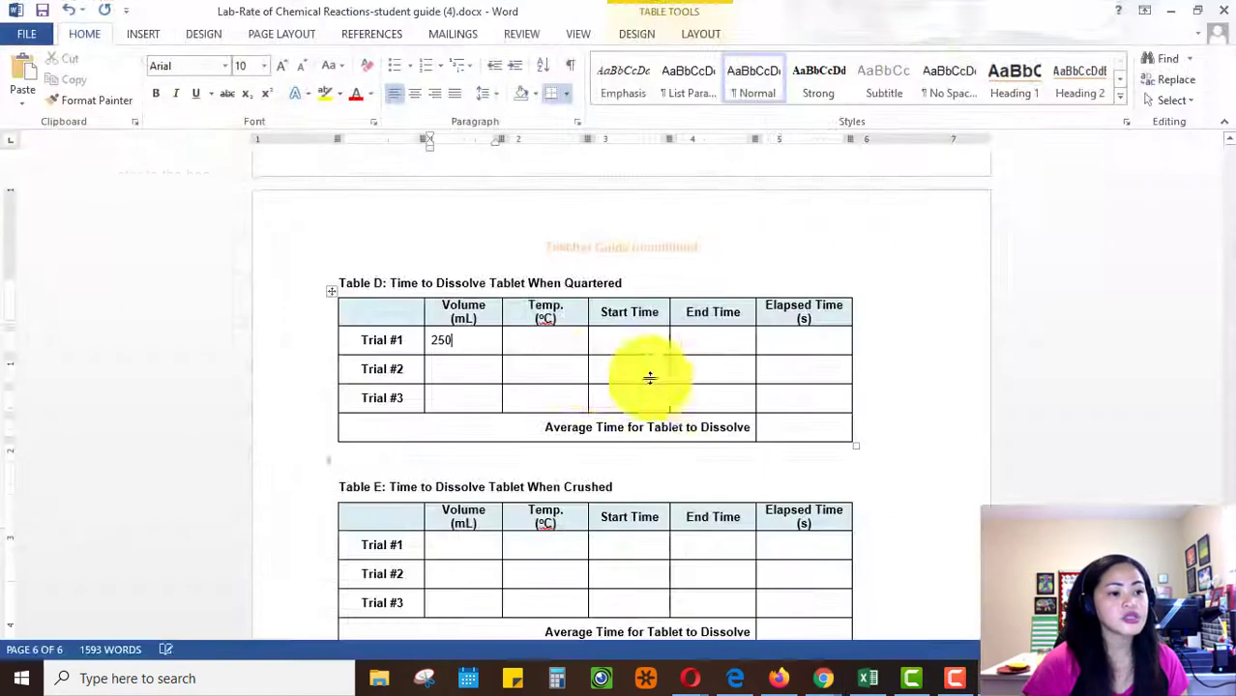
{"action": "left_click", "coordinate": [536, 340]}
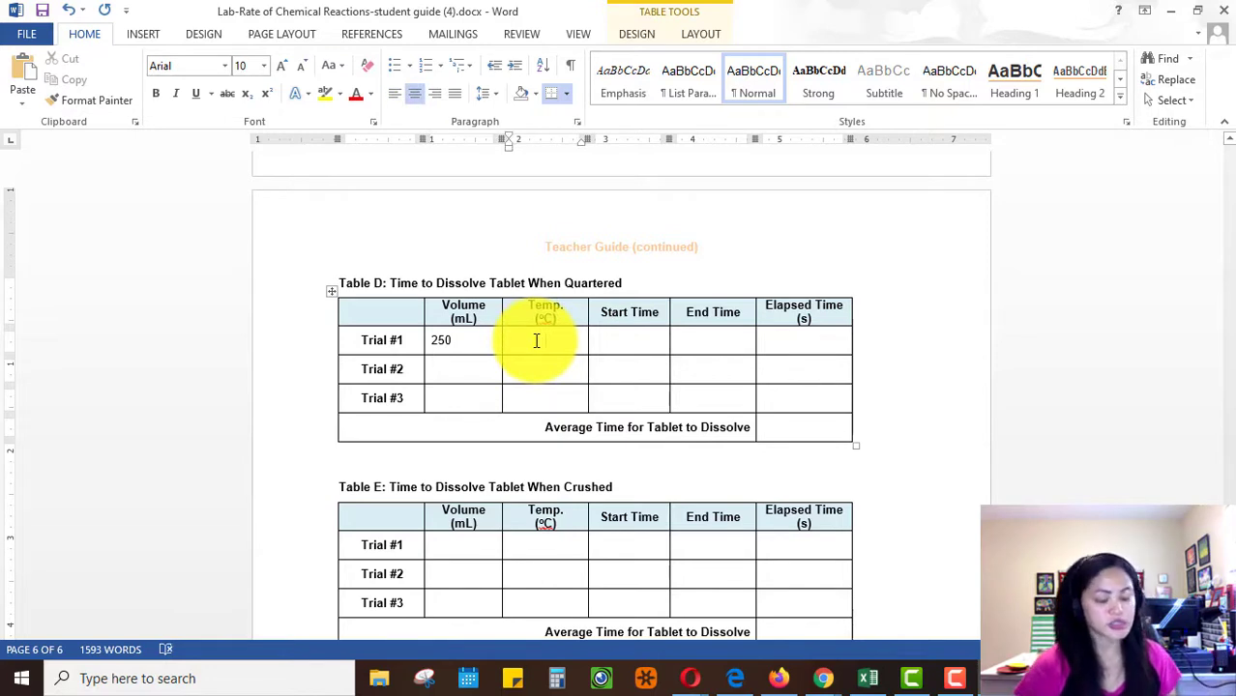
{"action": "type", "text": "20"}
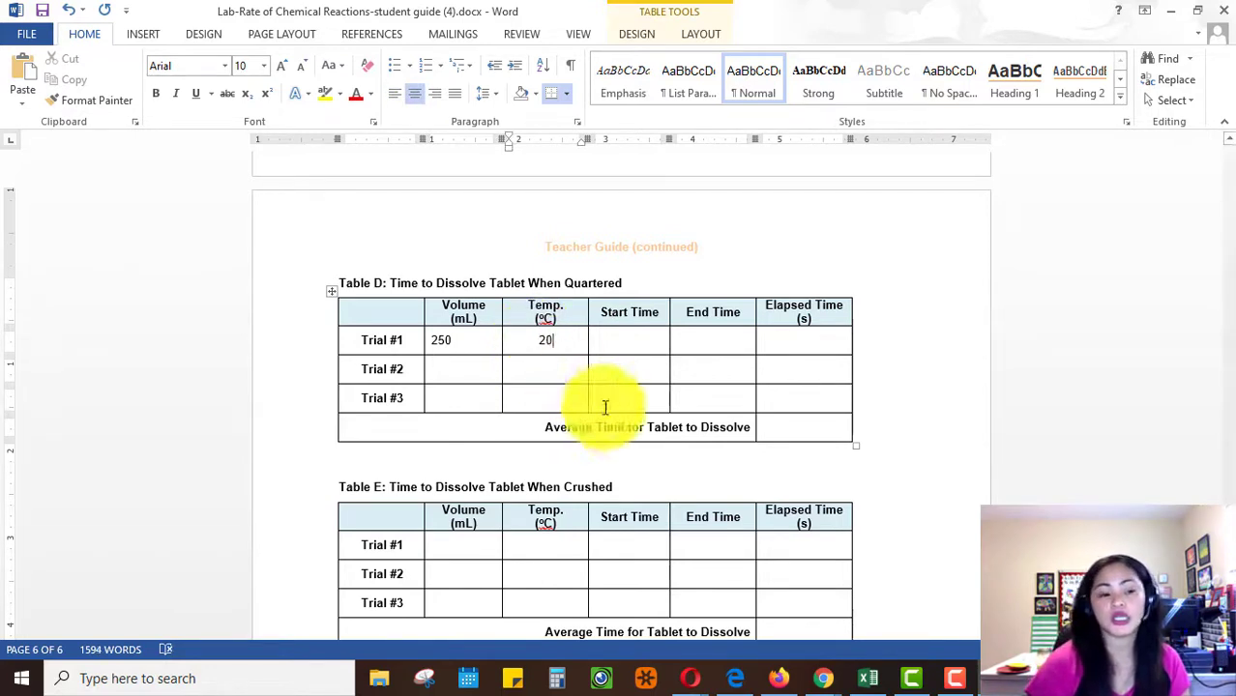
{"action": "left_click", "coordinate": [628, 343]}
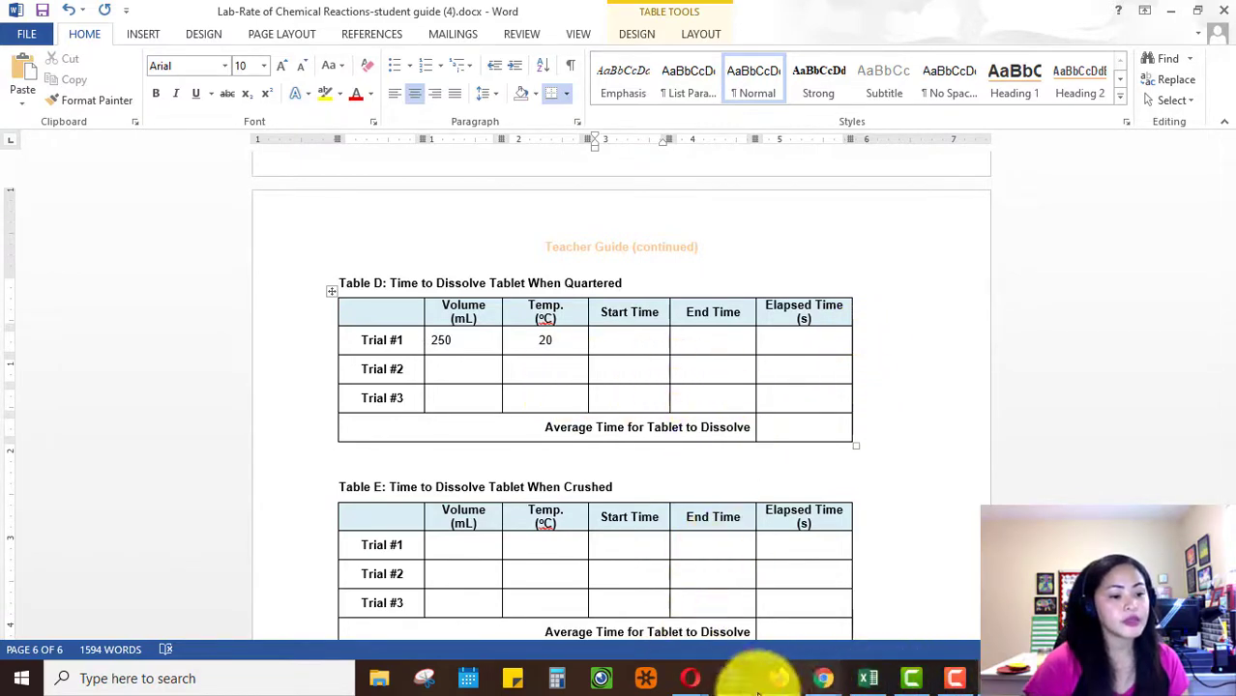
{"action": "left_click", "coordinate": [825, 683]}
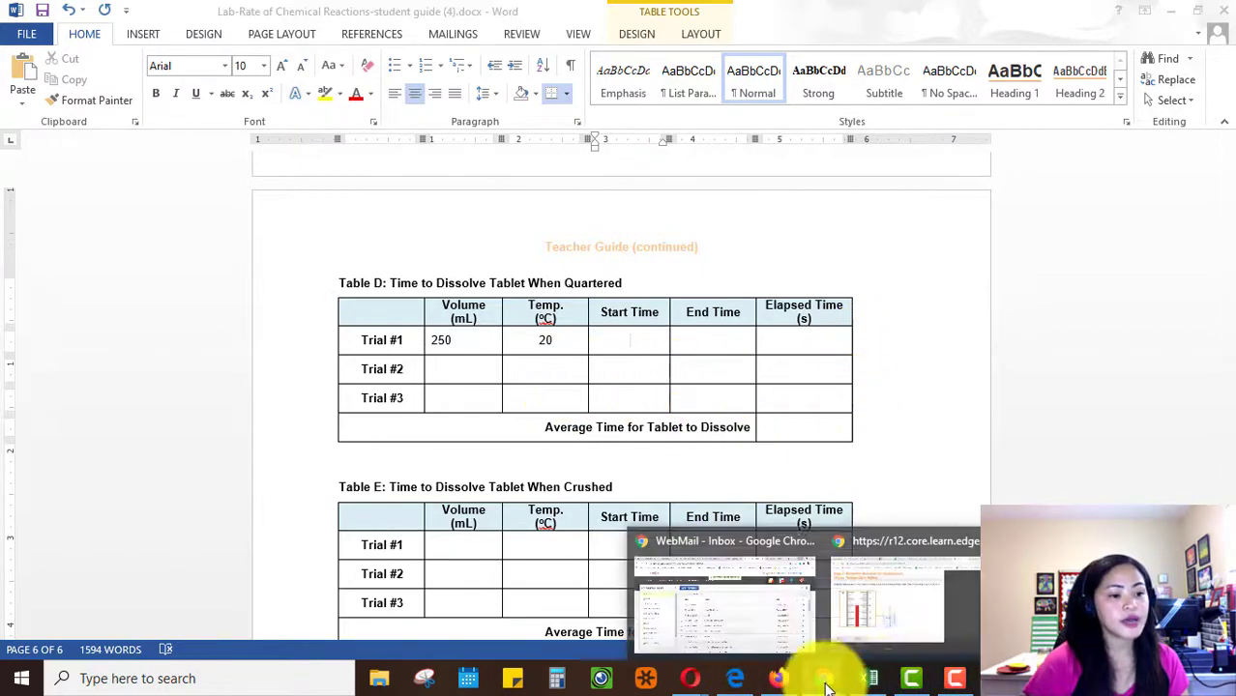
Step: Switch back to the Edgenuity lab and bring up page 4 with the stopwatch zeroed
{"action": "left_click", "coordinate": [902, 639]}
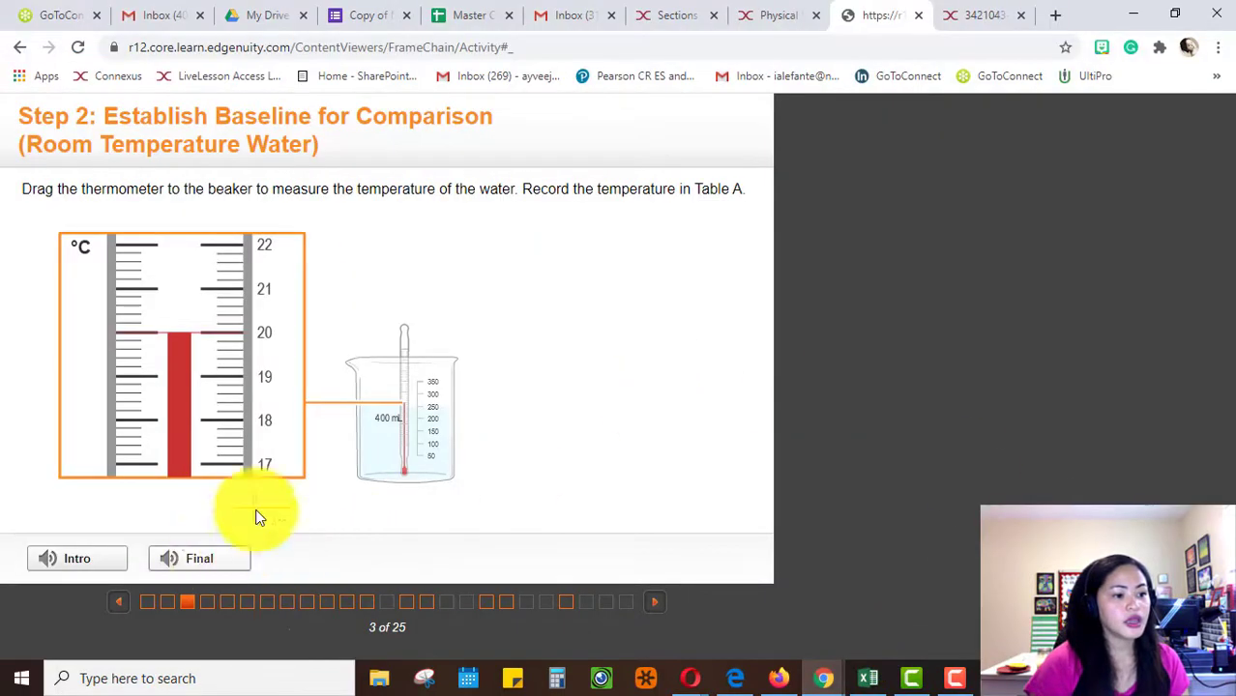
{"action": "left_click", "coordinate": [206, 601]}
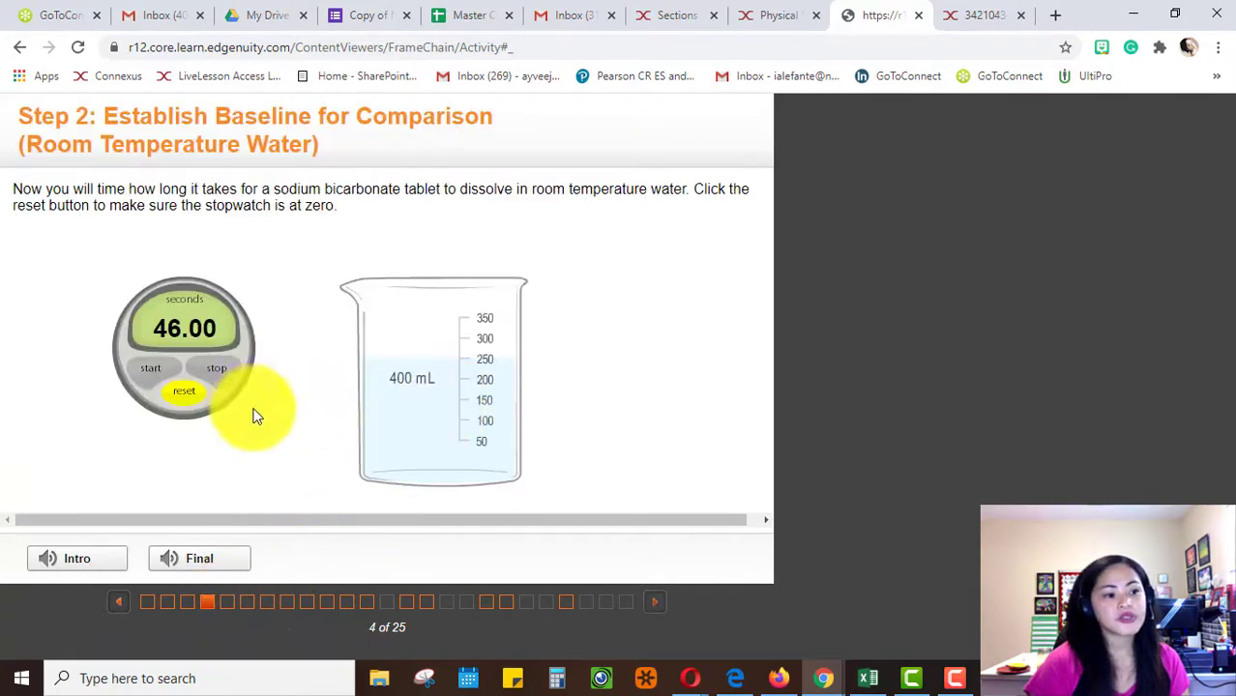
{"action": "left_click", "coordinate": [173, 403]}
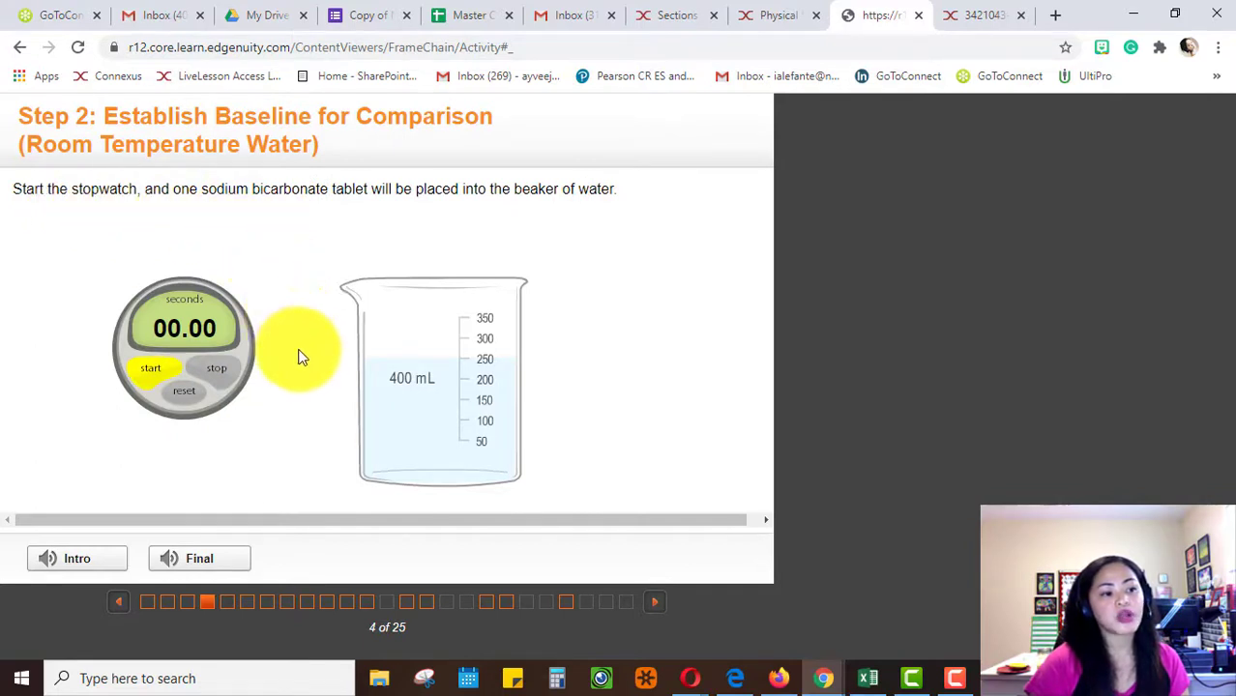
{"action": "left_click", "coordinate": [190, 605]}
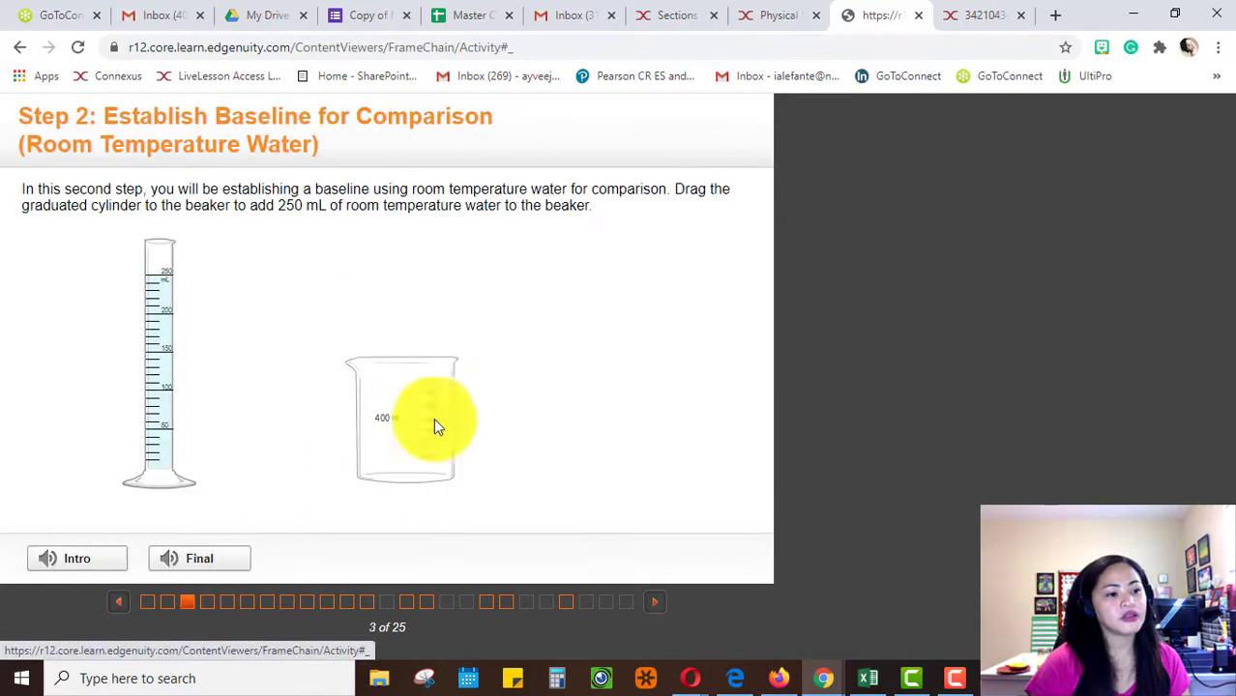
{"action": "left_click", "coordinate": [209, 603]}
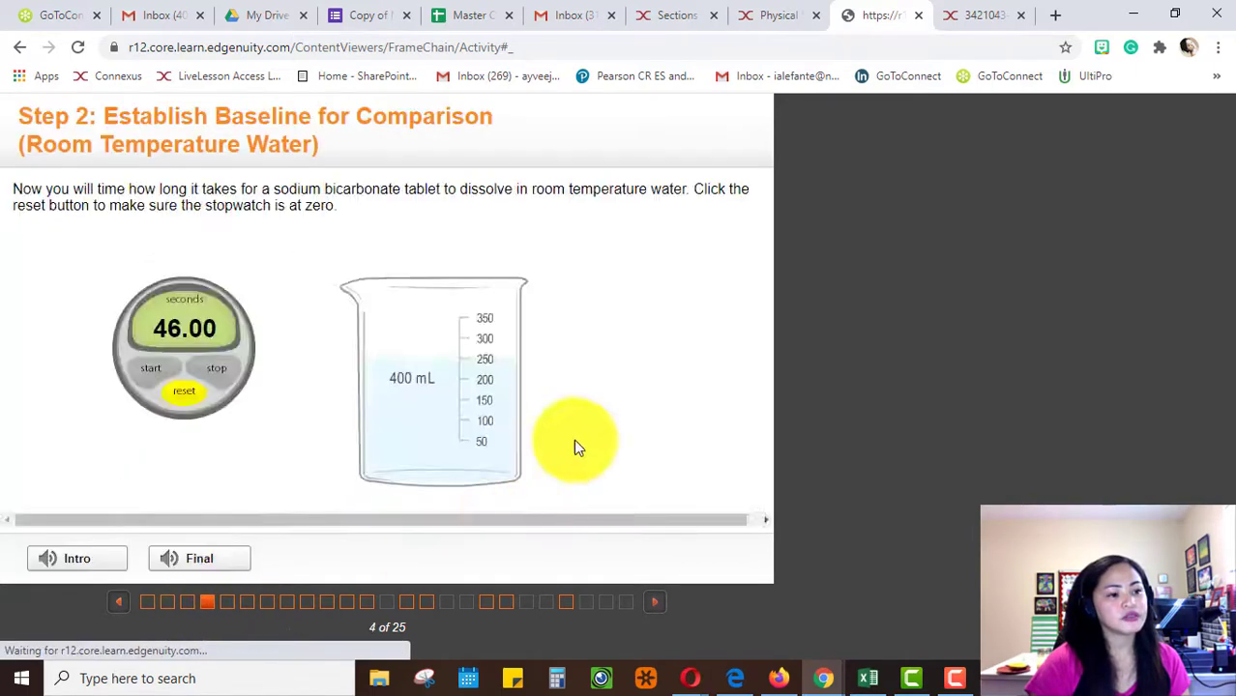
Step: Time the tablet dissolving in room-temperature water, getting 40.90 s against the actual 50.00 s
{"action": "left_click", "coordinate": [194, 396]}
{"action": "left_click", "coordinate": [155, 375]}
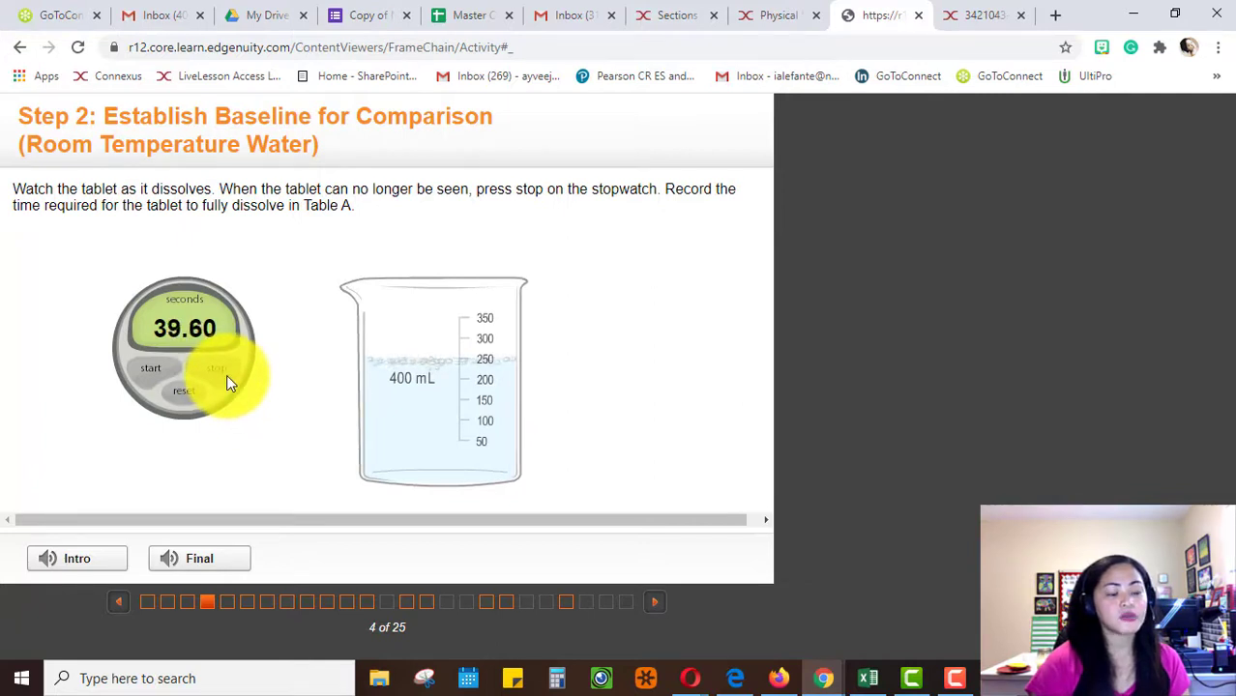
{"action": "left_click", "coordinate": [228, 378]}
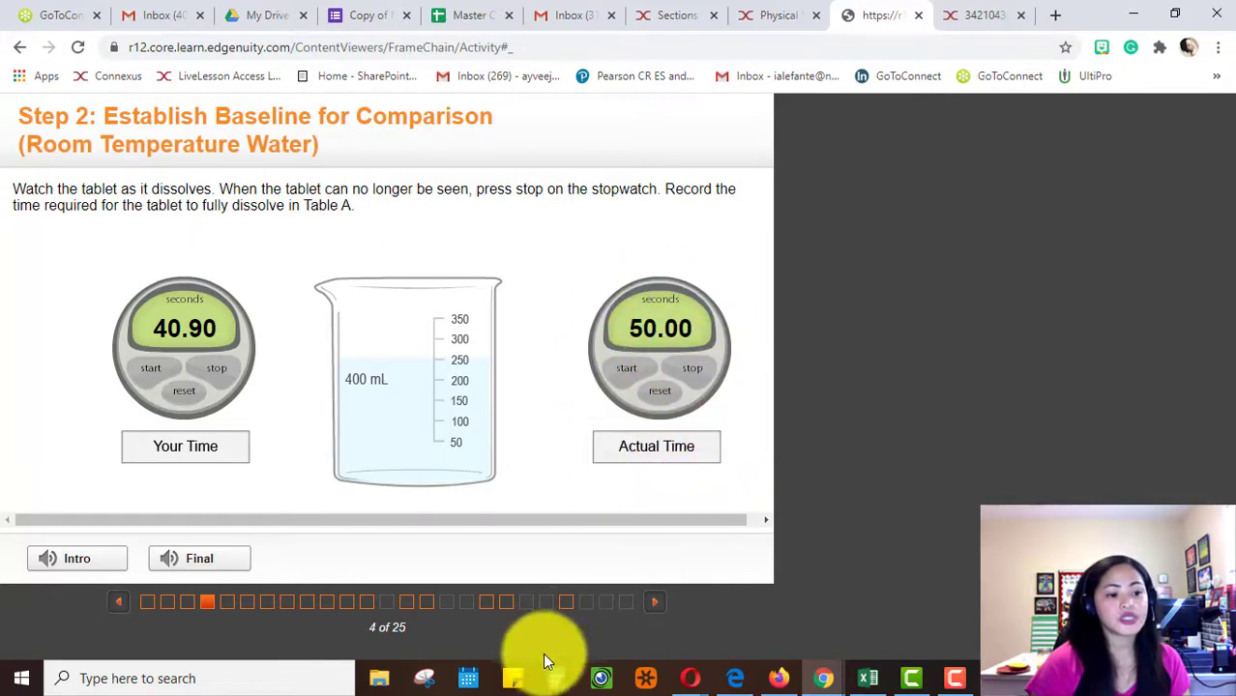
{"action": "left_click", "coordinate": [998, 678]}
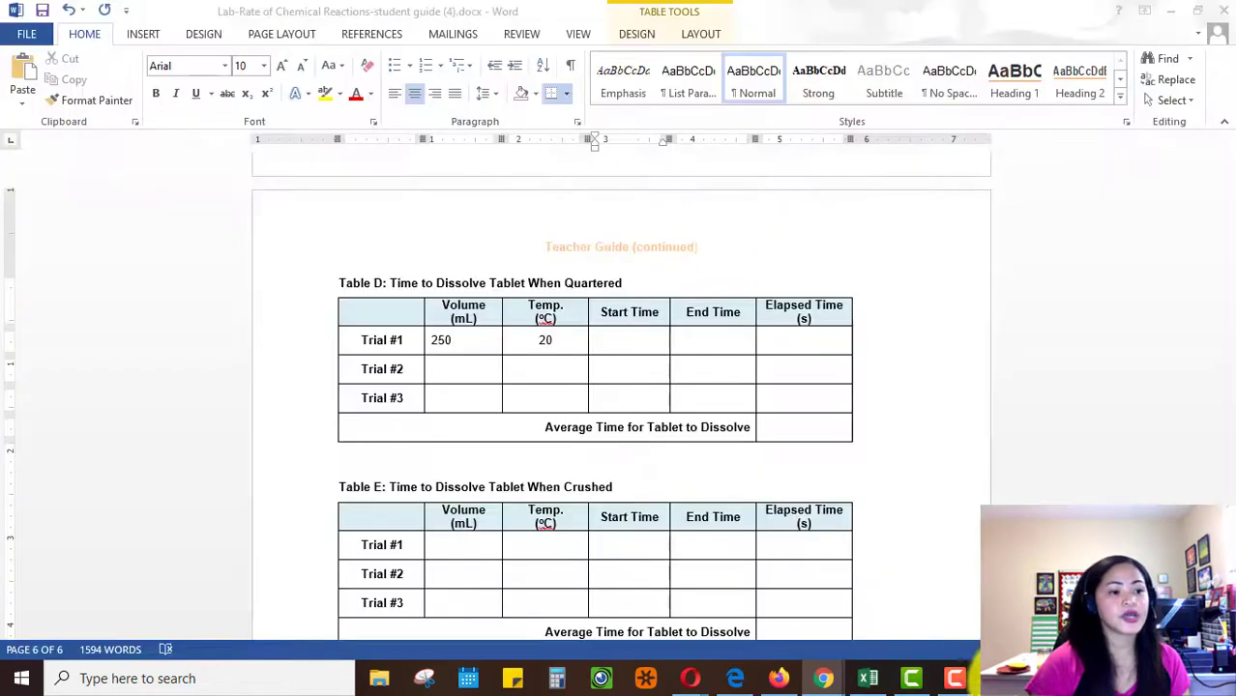
Step: Log Table D's Trial #1 as start 0, end 50 and elapsed time 50 seconds
{"action": "left_click", "coordinate": [631, 346]}
{"action": "type", "text": "0"}
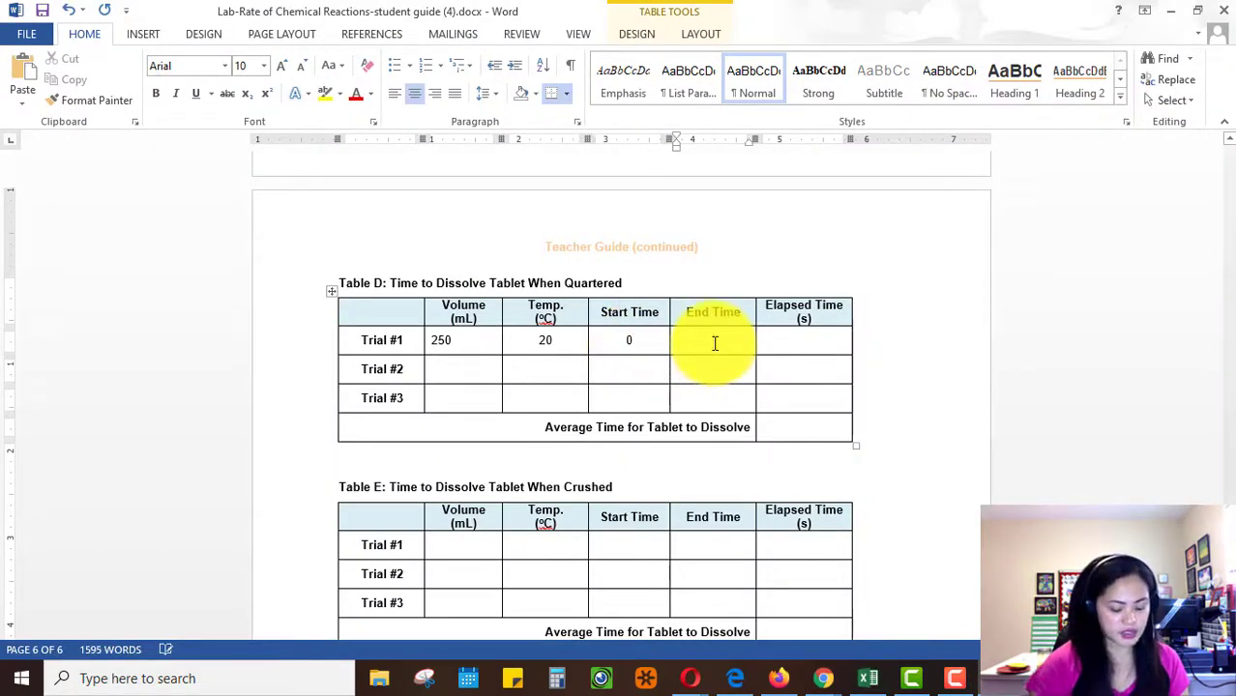
{"action": "left_click", "coordinate": [714, 343]}
{"action": "type", "text": "50"}
{"action": "left_click", "coordinate": [796, 341]}
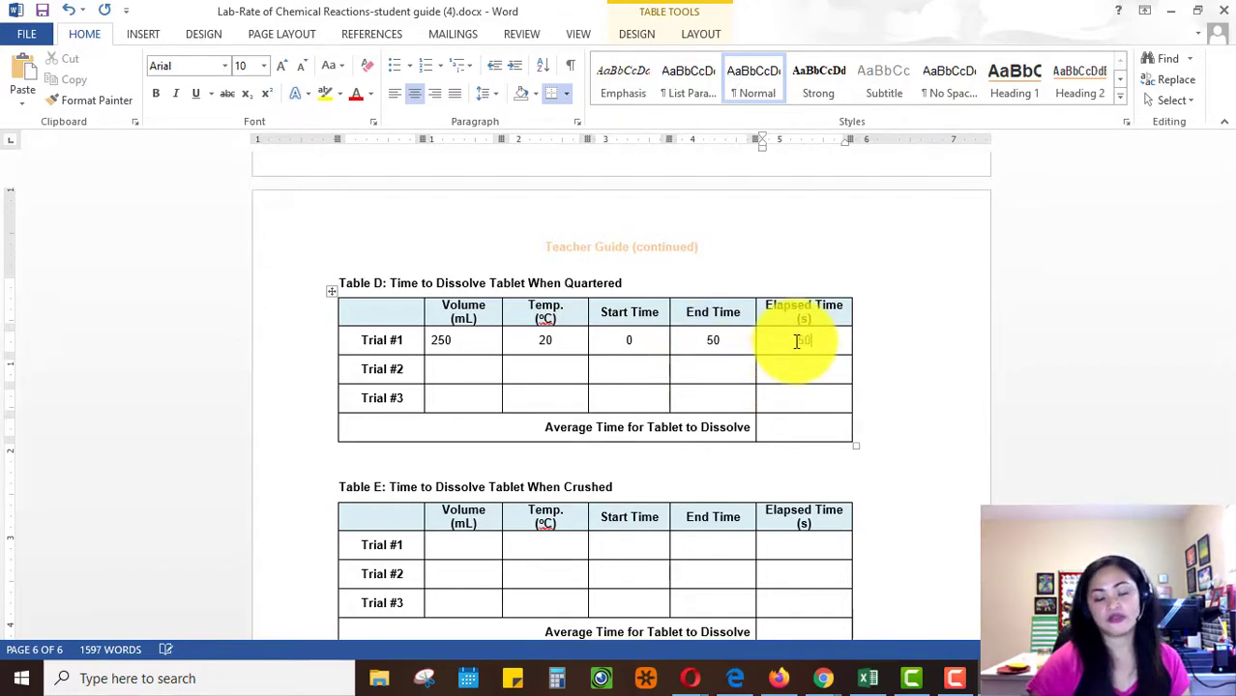
{"action": "left_click", "coordinate": [810, 368]}
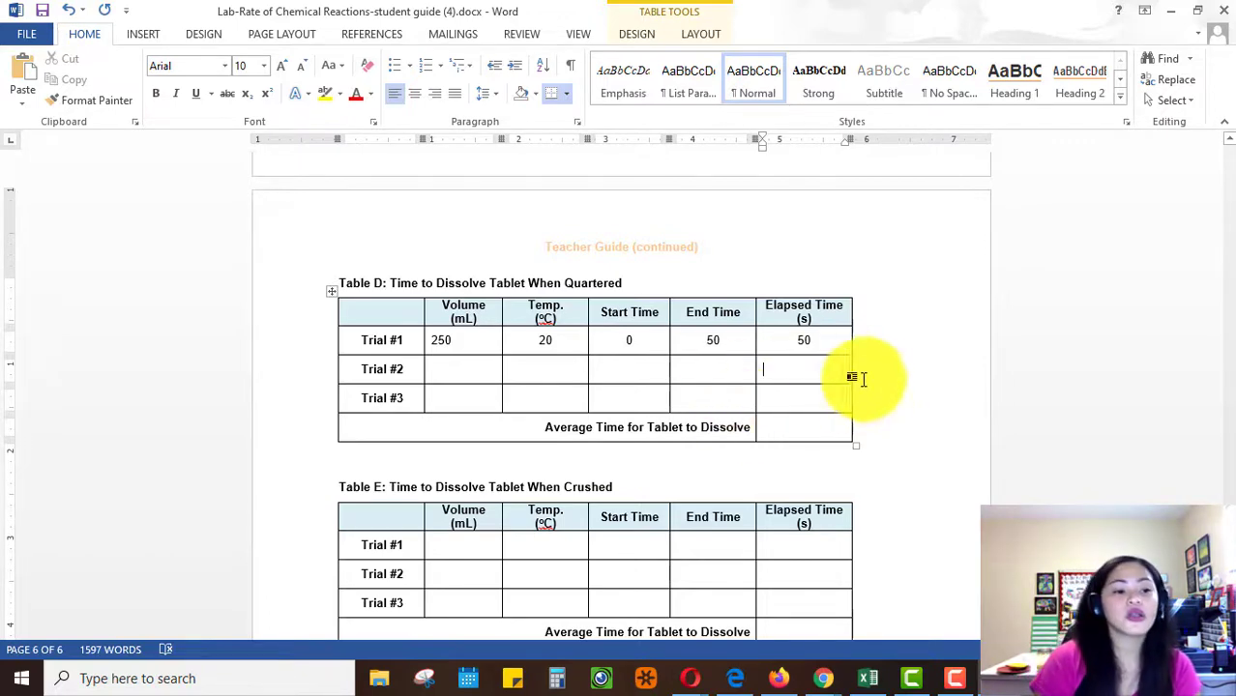
{"action": "scroll", "coordinate": [877, 420], "scroll_direction": "down", "scroll_amount": 1}
{"action": "scroll", "coordinate": [885, 423], "scroll_direction": "down", "scroll_amount": 2}
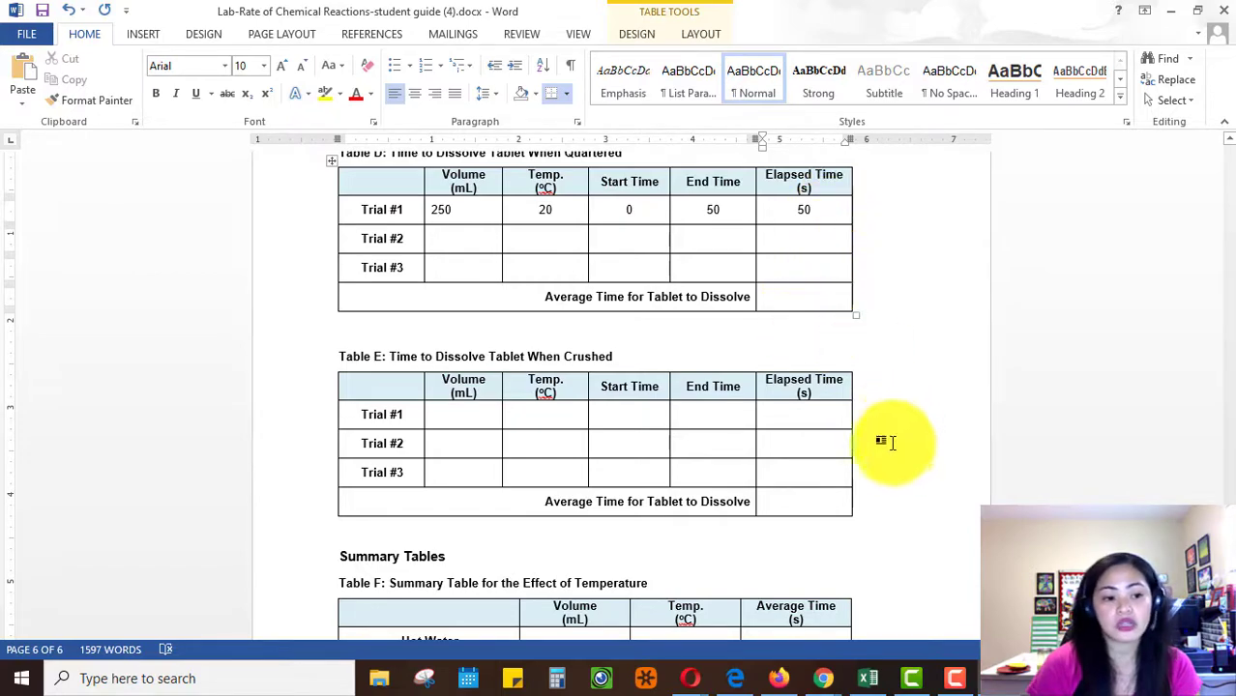
{"action": "scroll", "coordinate": [895, 435], "scroll_direction": "down", "scroll_amount": 5}
{"action": "scroll", "coordinate": [1057, 177], "scroll_direction": "up", "scroll_amount": 3}
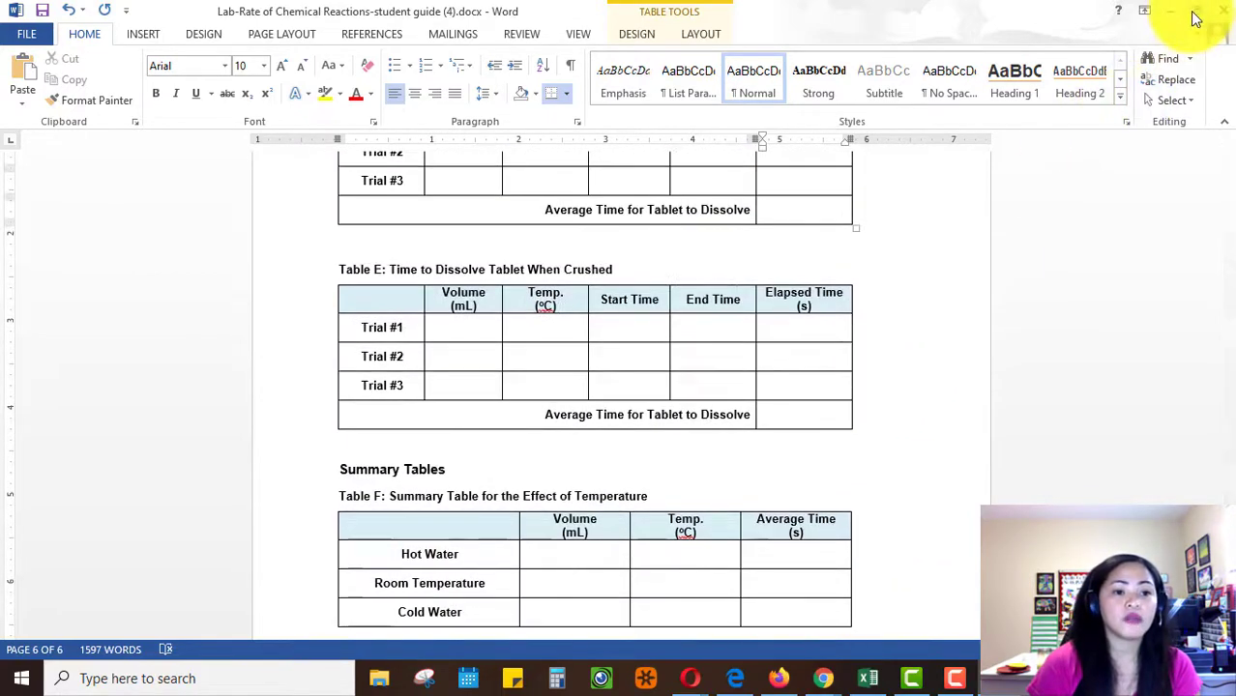
Step: Minimize Word and close the Edgenuity activity and lab report guide PDF tabs
{"action": "left_click", "coordinate": [1171, 10]}
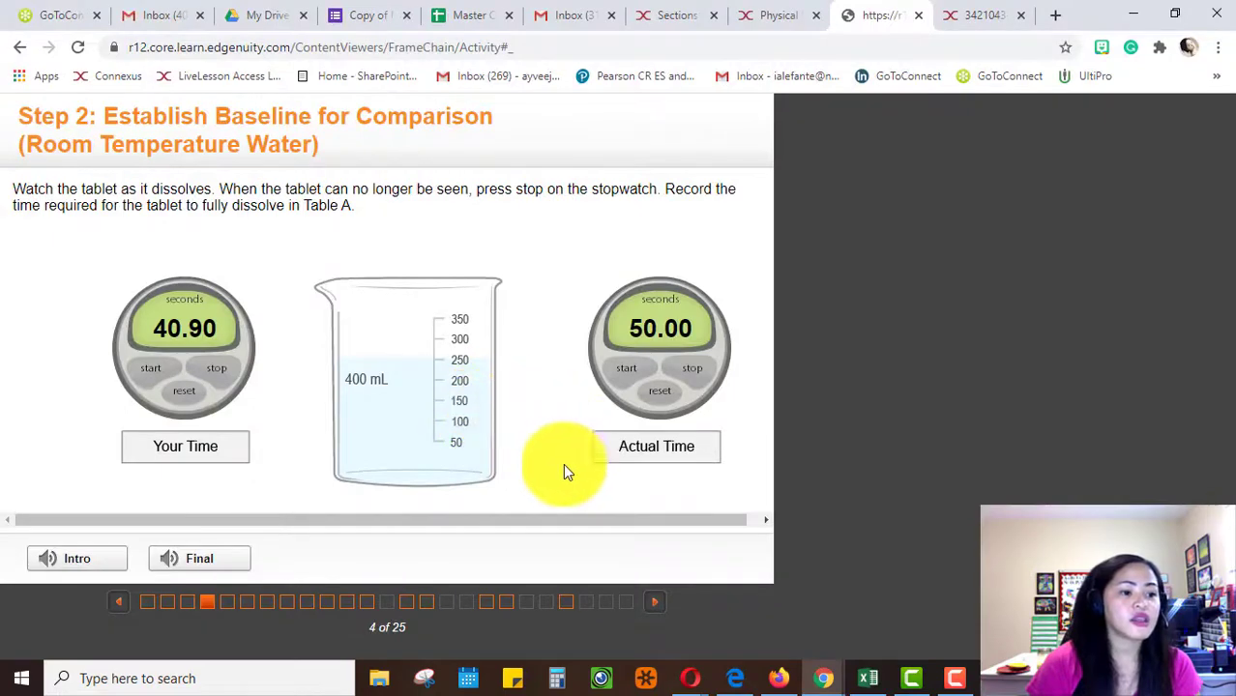
{"action": "left_click", "coordinate": [918, 16]}
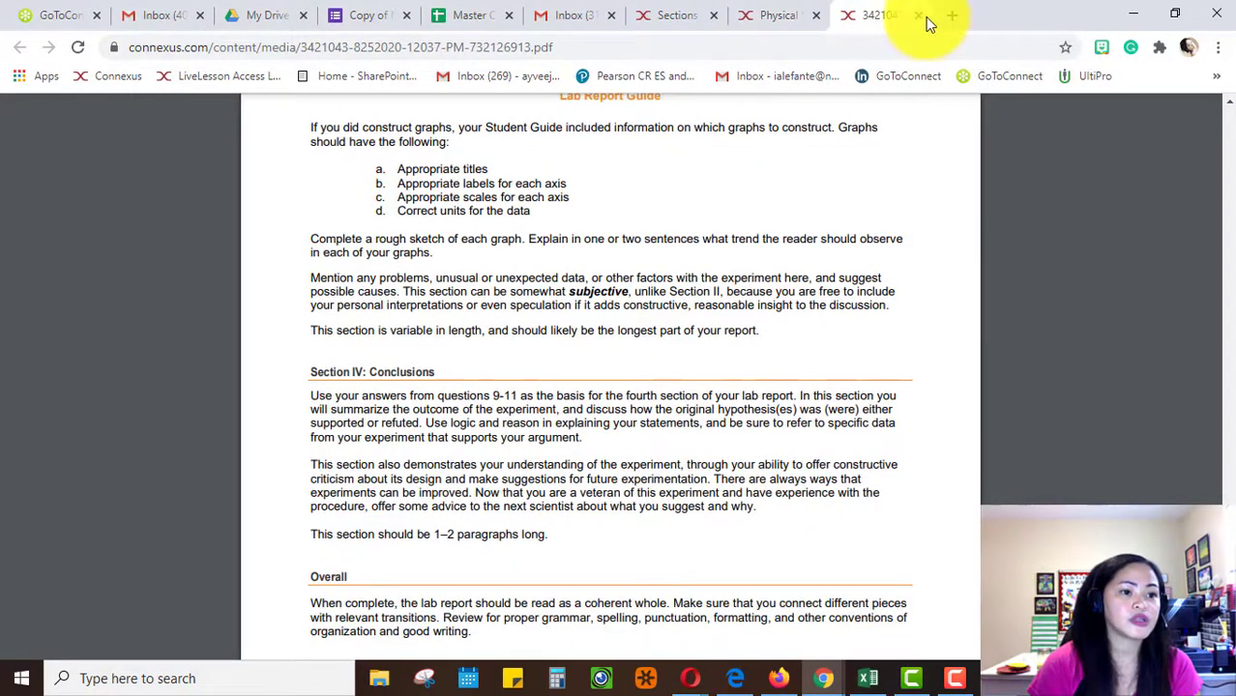
{"action": "left_click", "coordinate": [920, 17]}
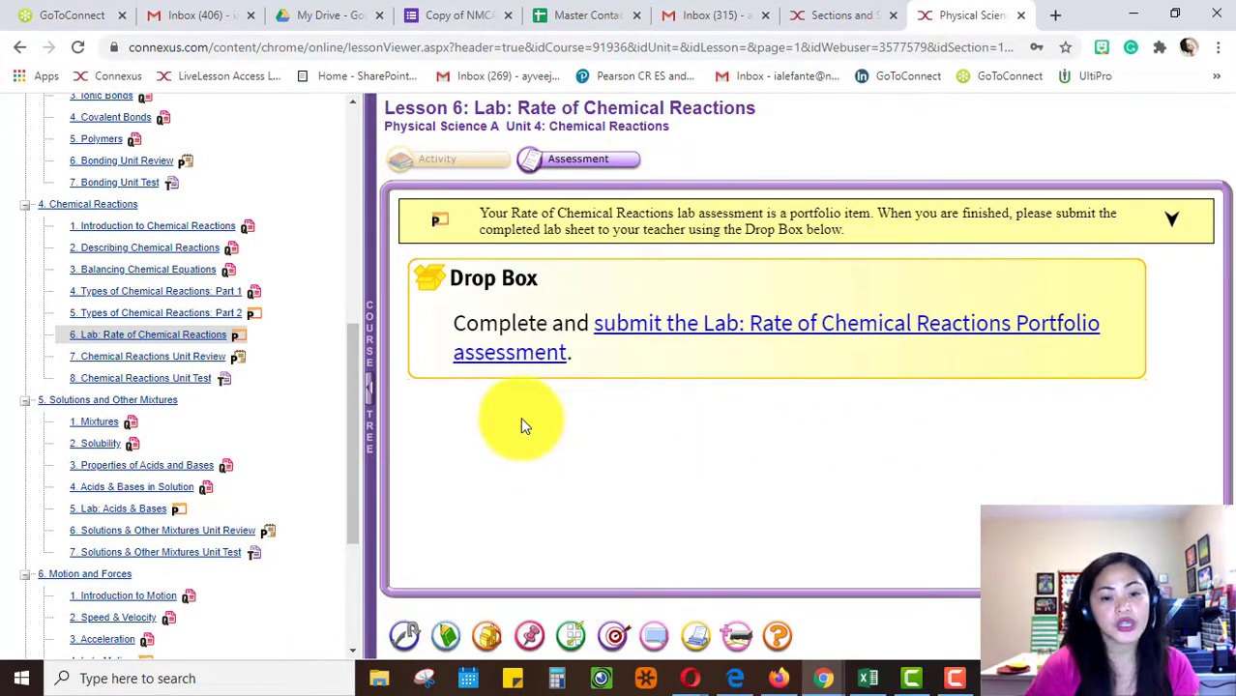
Step: Open the portfolio Drop Box submission window, review its five file slots, then close it
{"action": "left_click", "coordinate": [750, 325]}
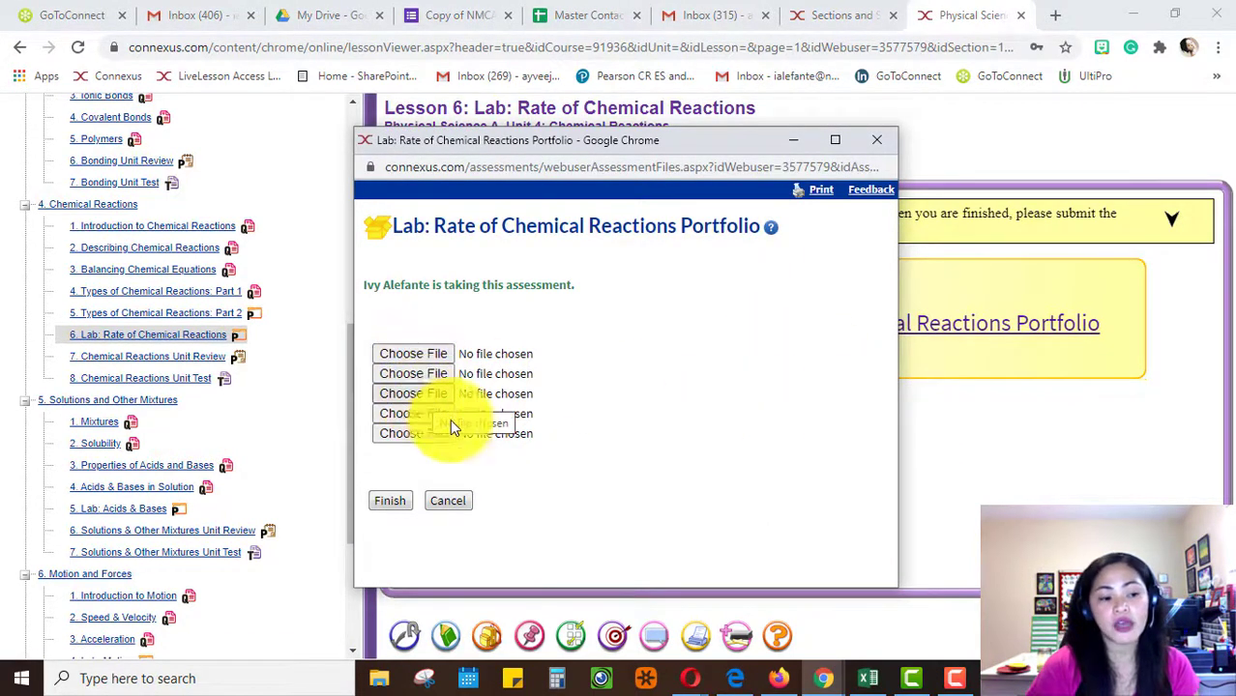
{"action": "left_click", "coordinate": [389, 509]}
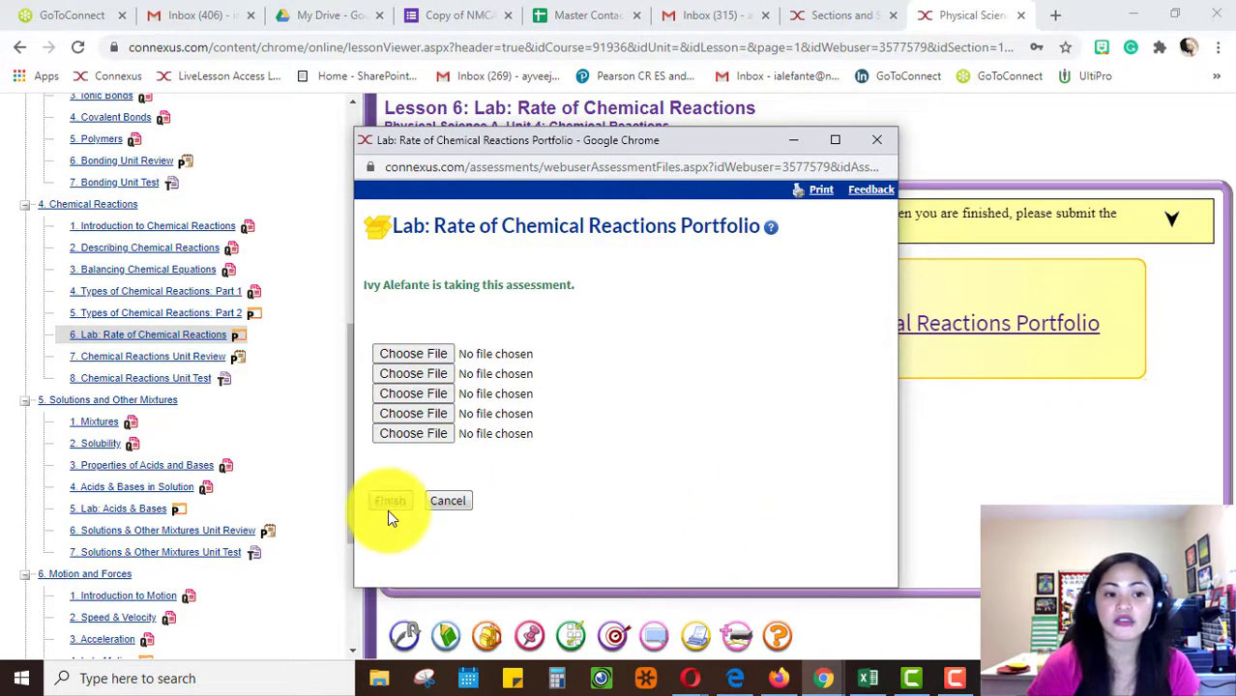
{"action": "left_click", "coordinate": [880, 143]}
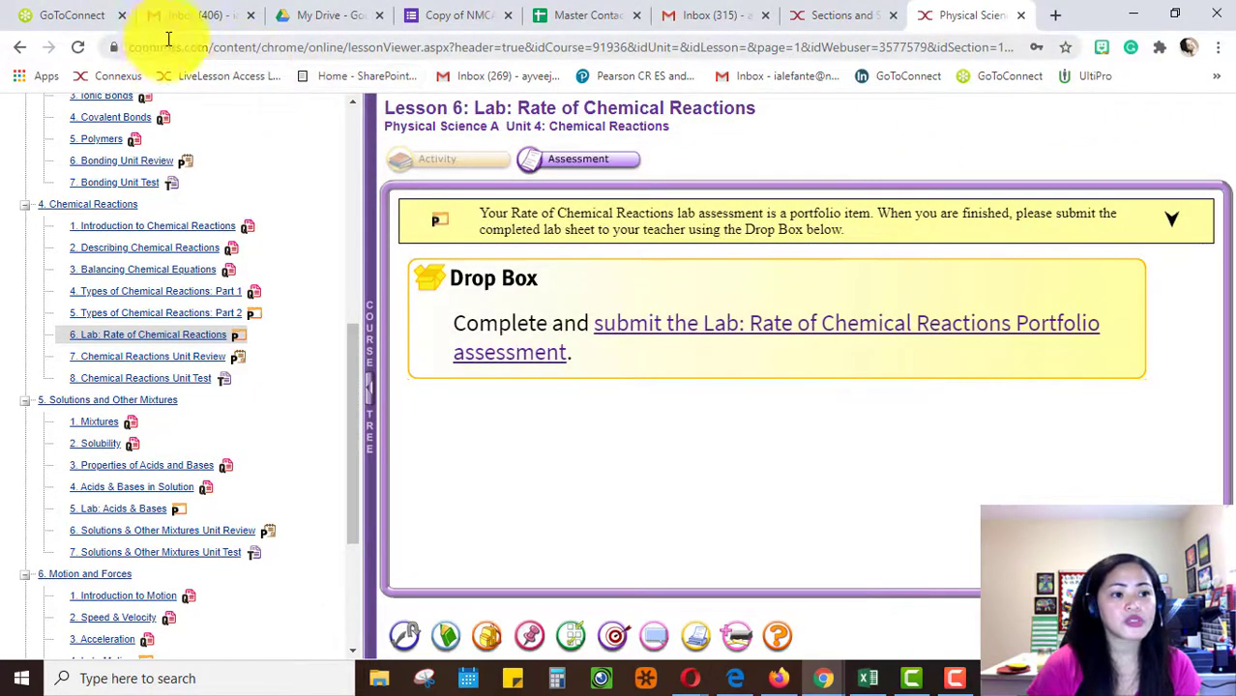
Step: Go from Sections and Students to the Physical Science A Portfolios message board
{"action": "left_click", "coordinate": [839, 17]}
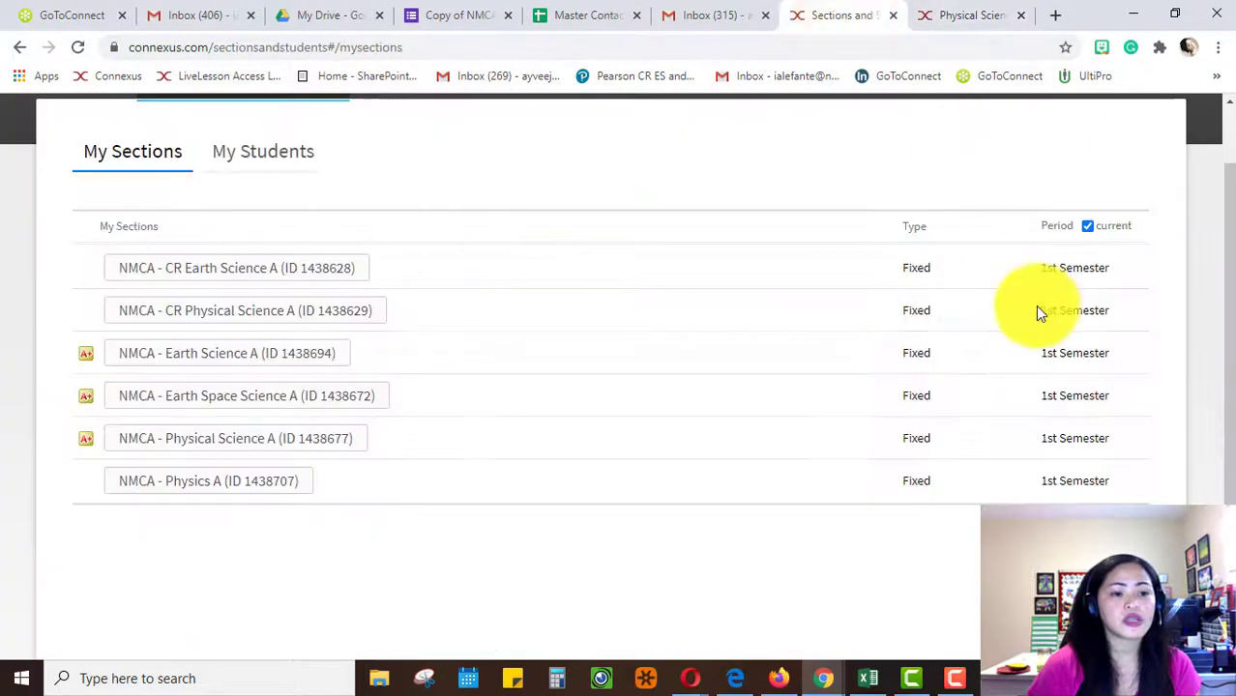
{"action": "scroll", "coordinate": [1064, 290], "scroll_direction": "up", "scroll_amount": 1}
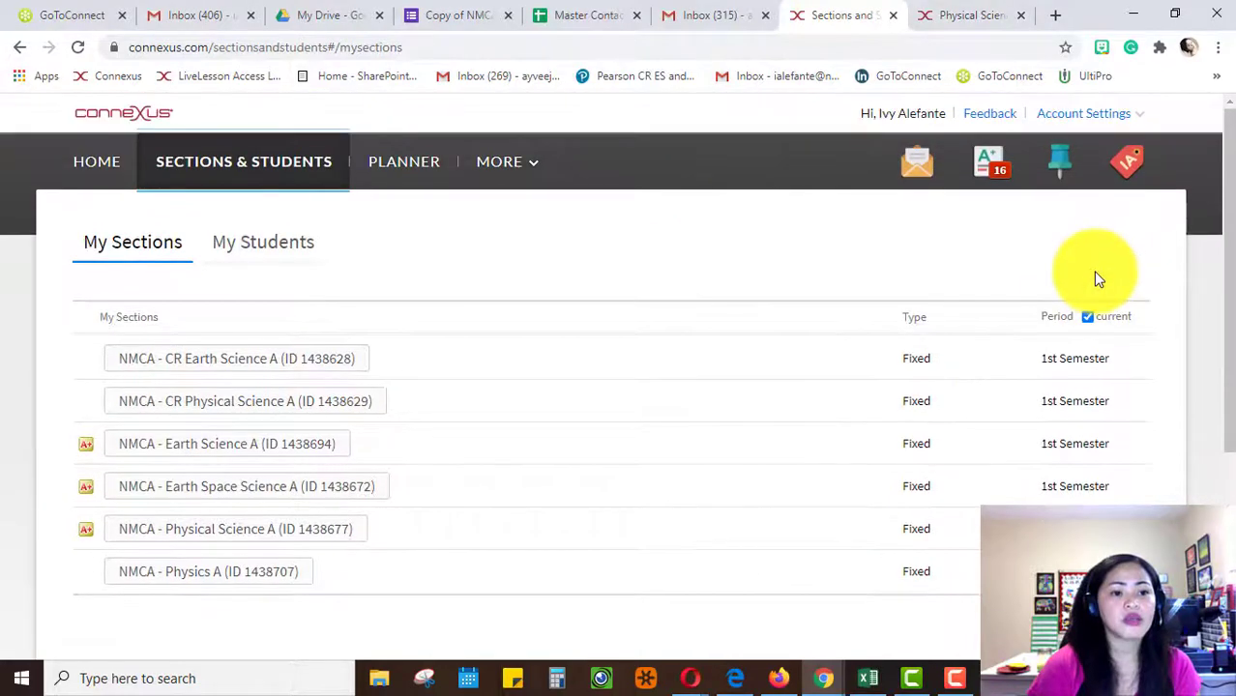
{"action": "left_click", "coordinate": [1060, 180]}
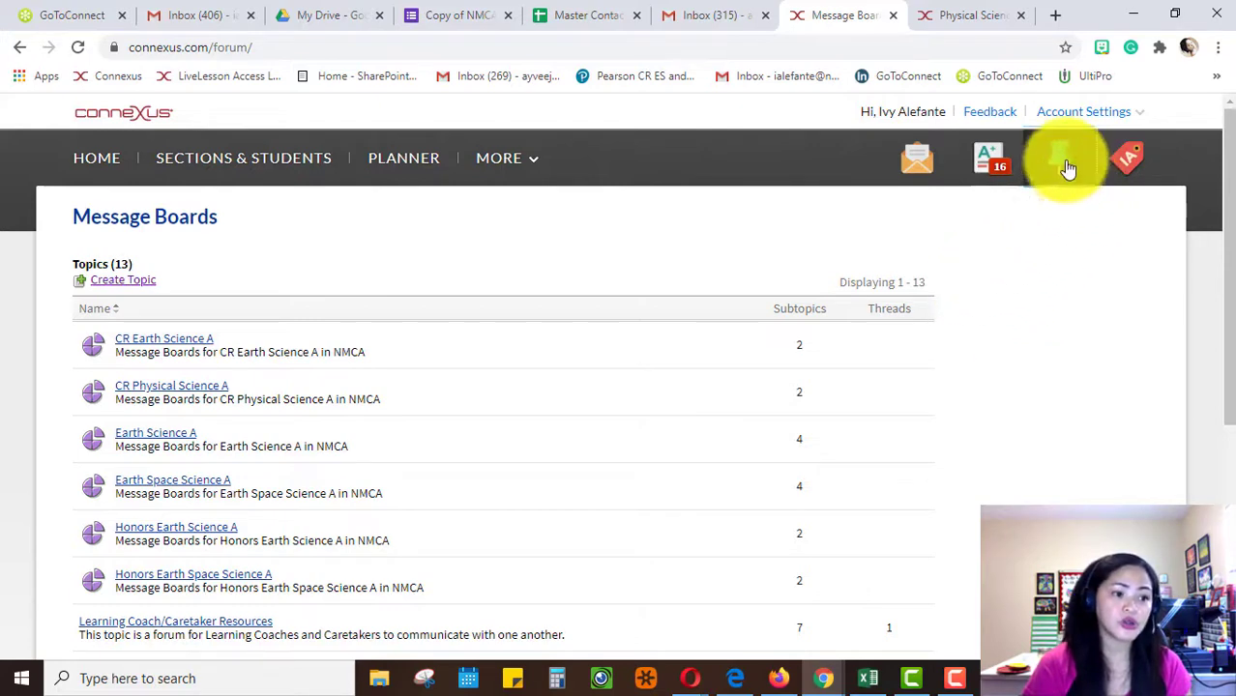
{"action": "left_click", "coordinate": [1065, 167]}
{"action": "scroll", "coordinate": [619, 290], "scroll_direction": "down", "scroll_amount": 2}
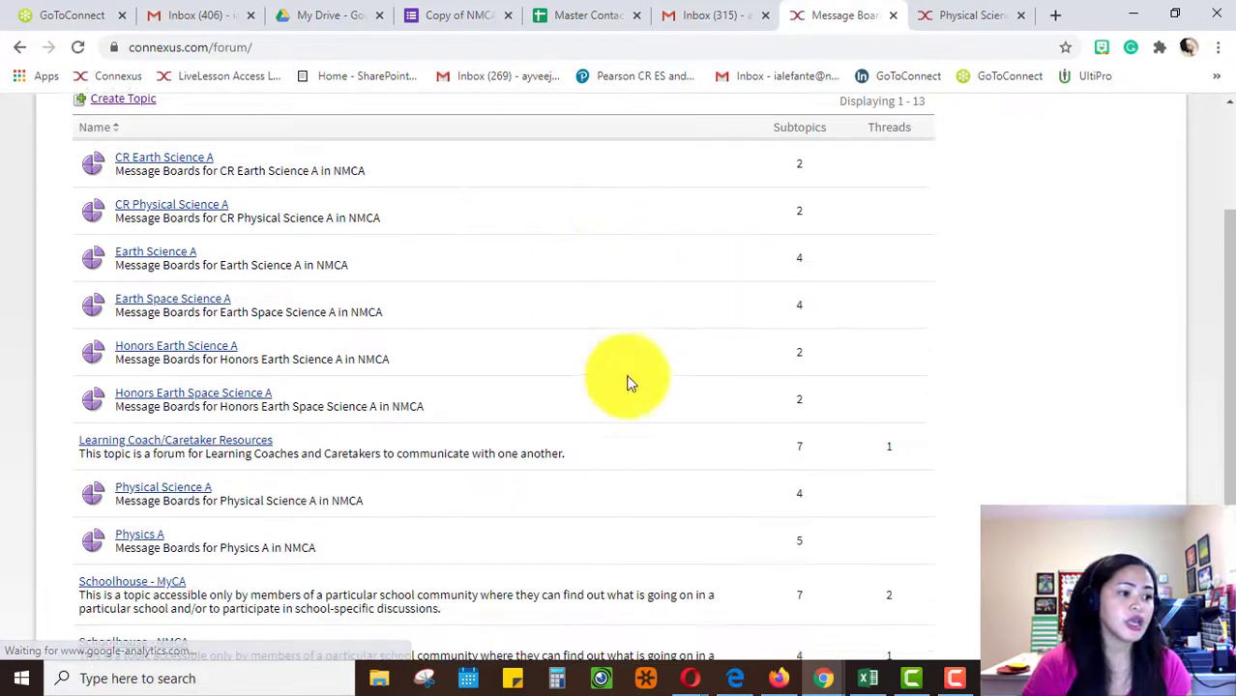
{"action": "scroll", "coordinate": [280, 373], "scroll_direction": "up", "scroll_amount": 1}
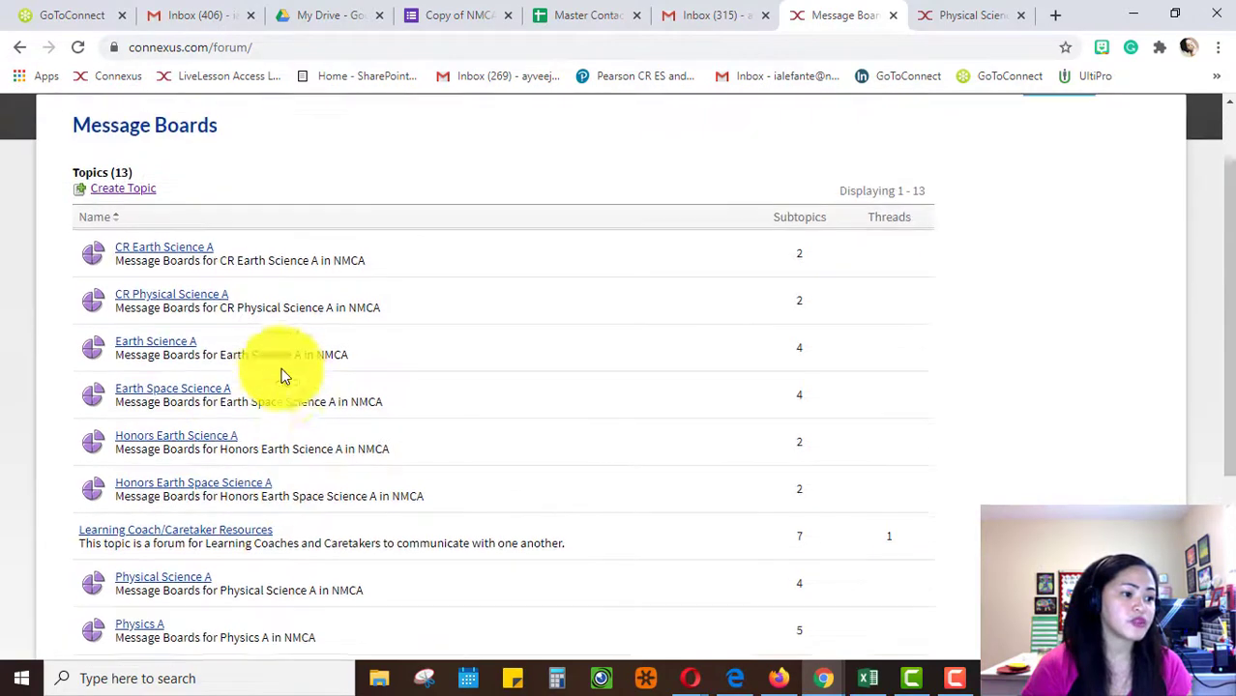
{"action": "scroll", "coordinate": [275, 406], "scroll_direction": "down", "scroll_amount": 3}
{"action": "left_click", "coordinate": [183, 310]}
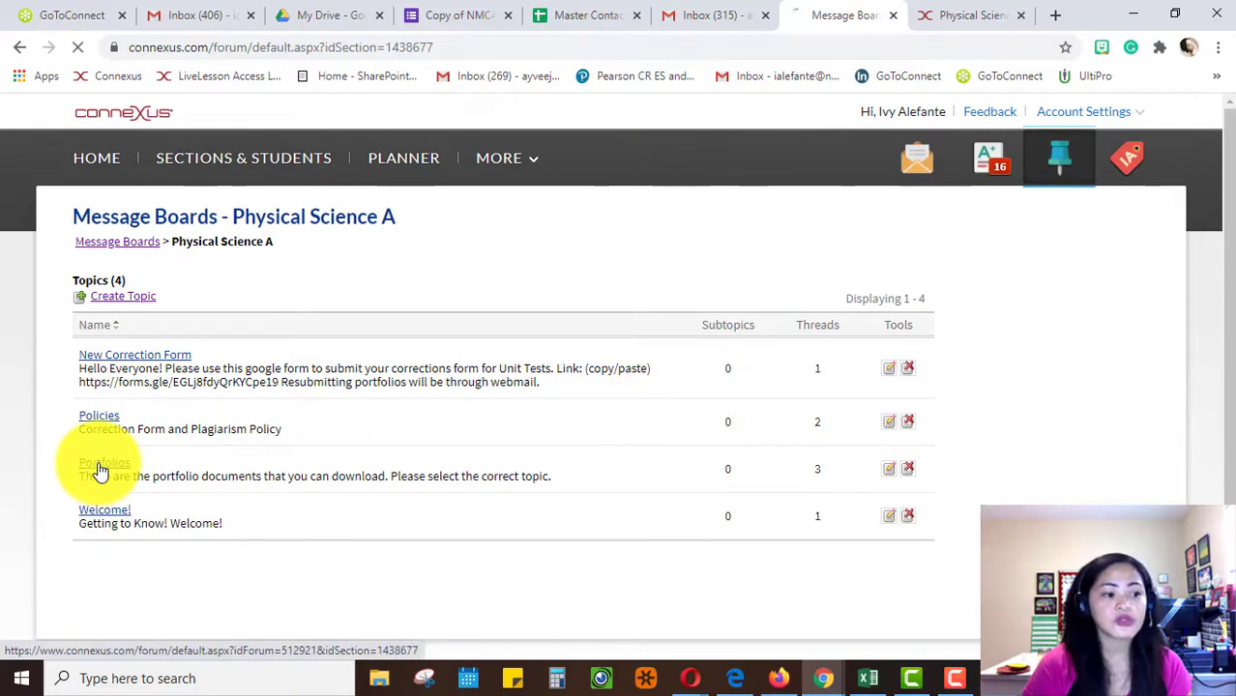
{"action": "scroll", "coordinate": [1089, 473], "scroll_direction": "down", "scroll_amount": 1}
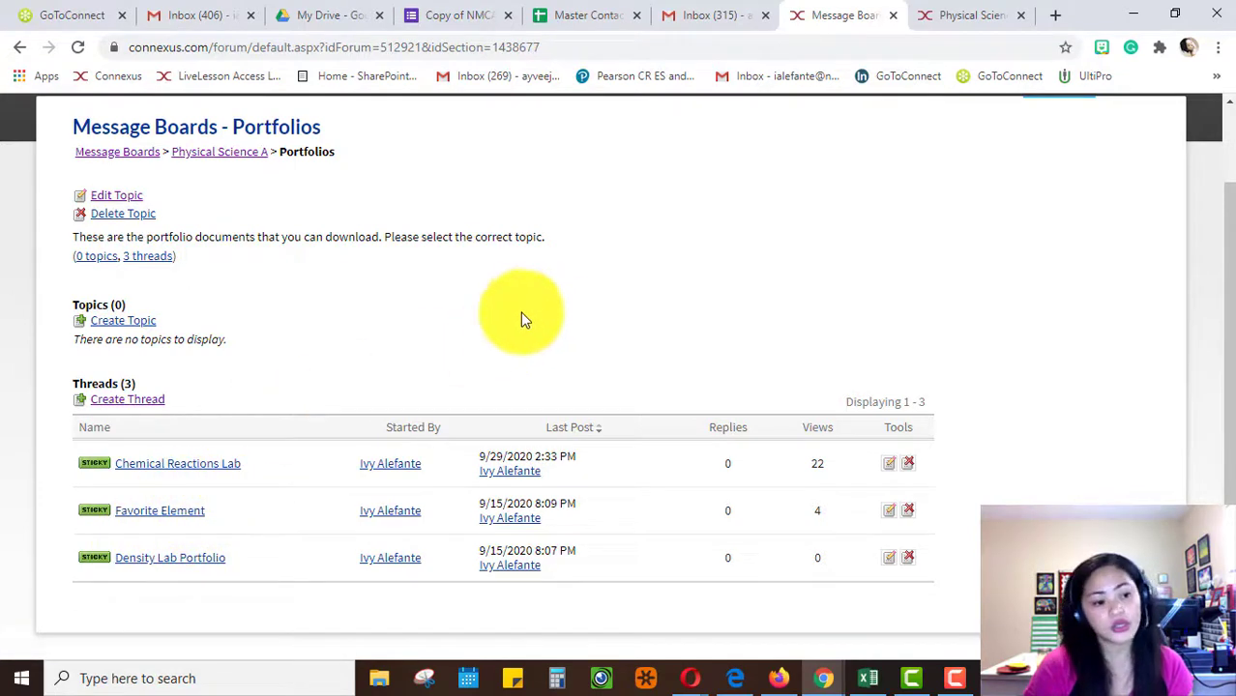
Step: Open the Chemical Reactions Lab thread and download the student guide .docx into Word
{"action": "left_click", "coordinate": [198, 465]}
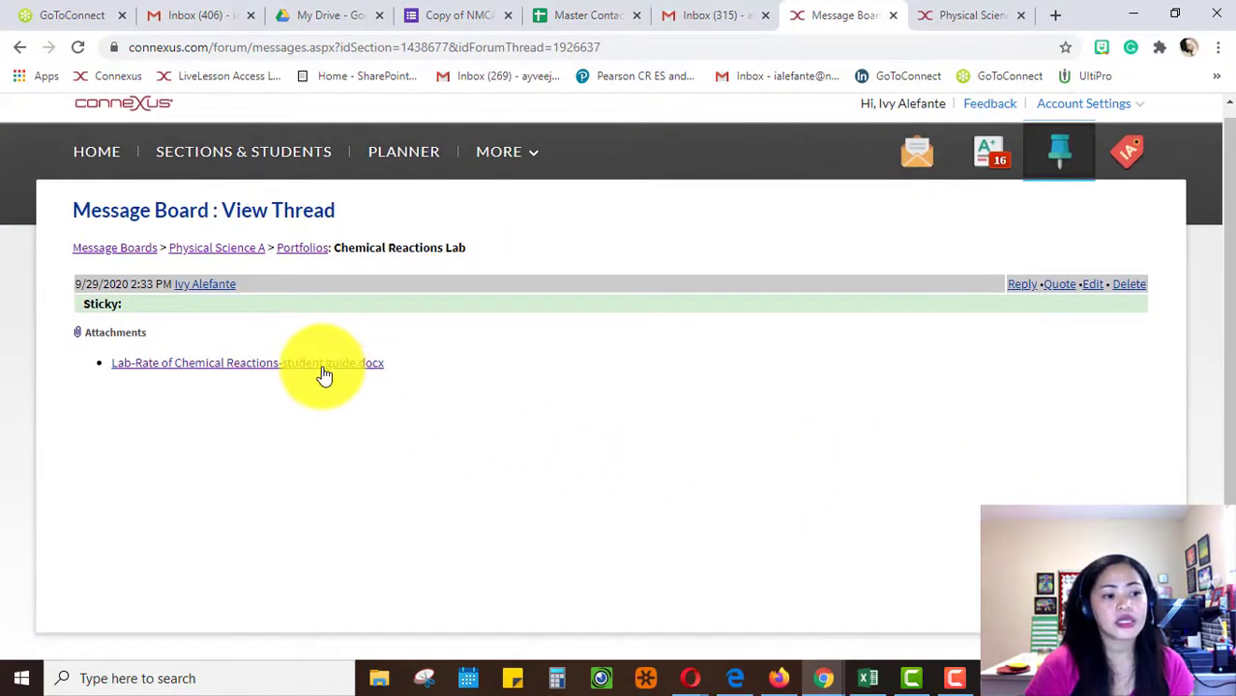
{"action": "left_click", "coordinate": [324, 363]}
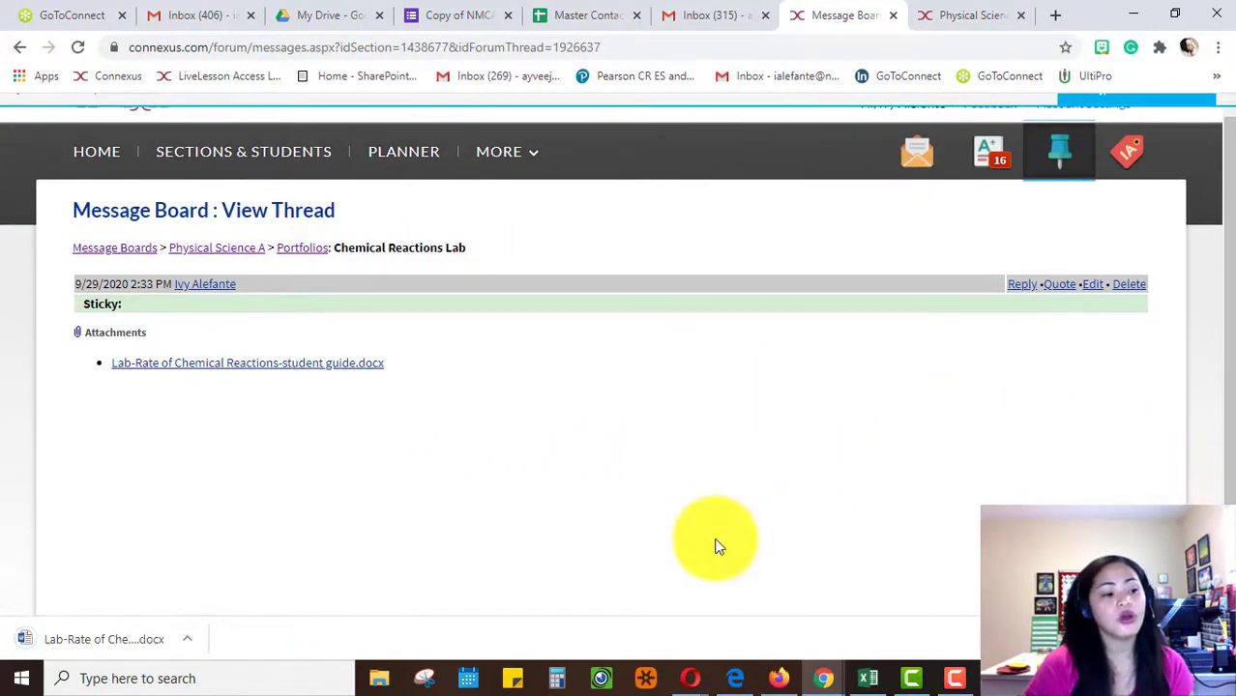
{"action": "left_click", "coordinate": [85, 642]}
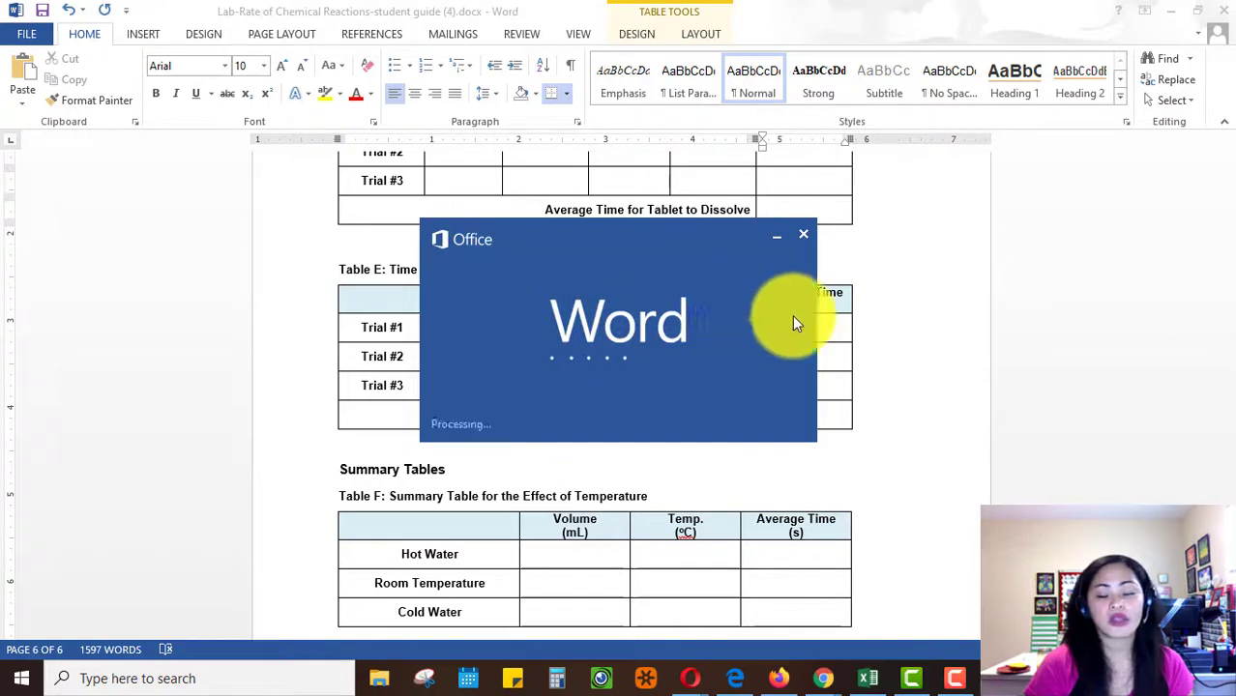
Step: Scroll through the guide's data tables down to the Lab Report questions
{"action": "scroll", "coordinate": [774, 329], "scroll_direction": "up", "scroll_amount": 8}
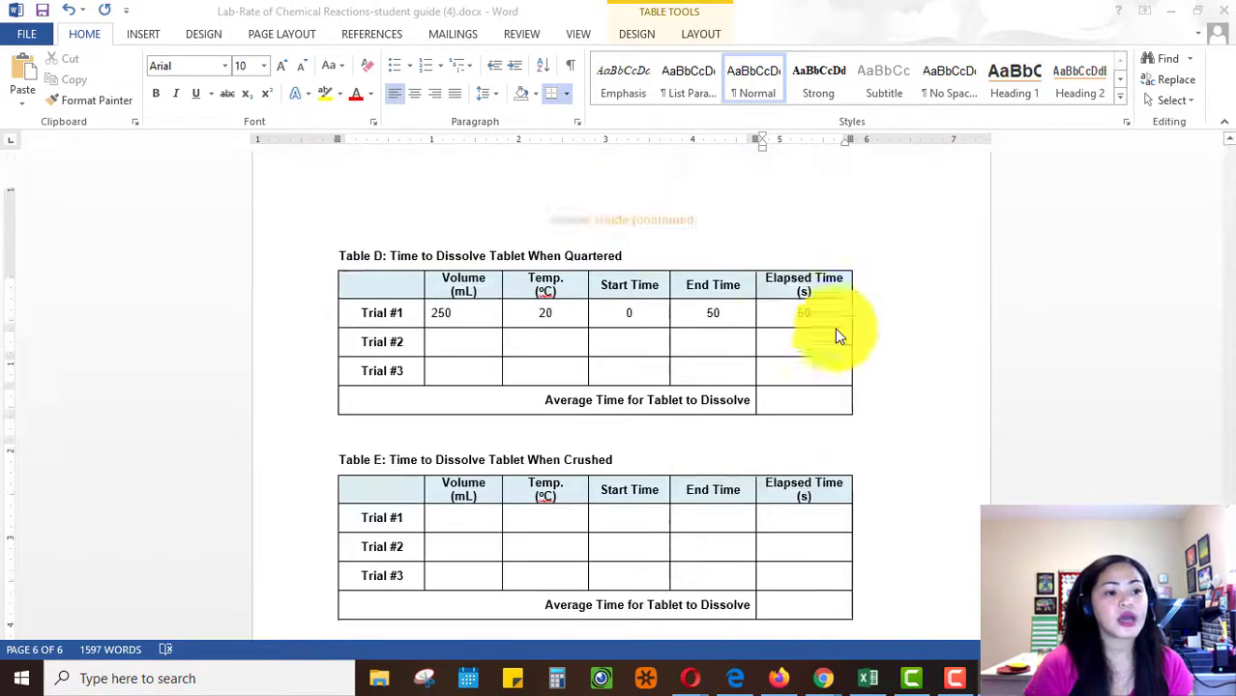
{"action": "scroll", "coordinate": [762, 320], "scroll_direction": "up", "scroll_amount": 6}
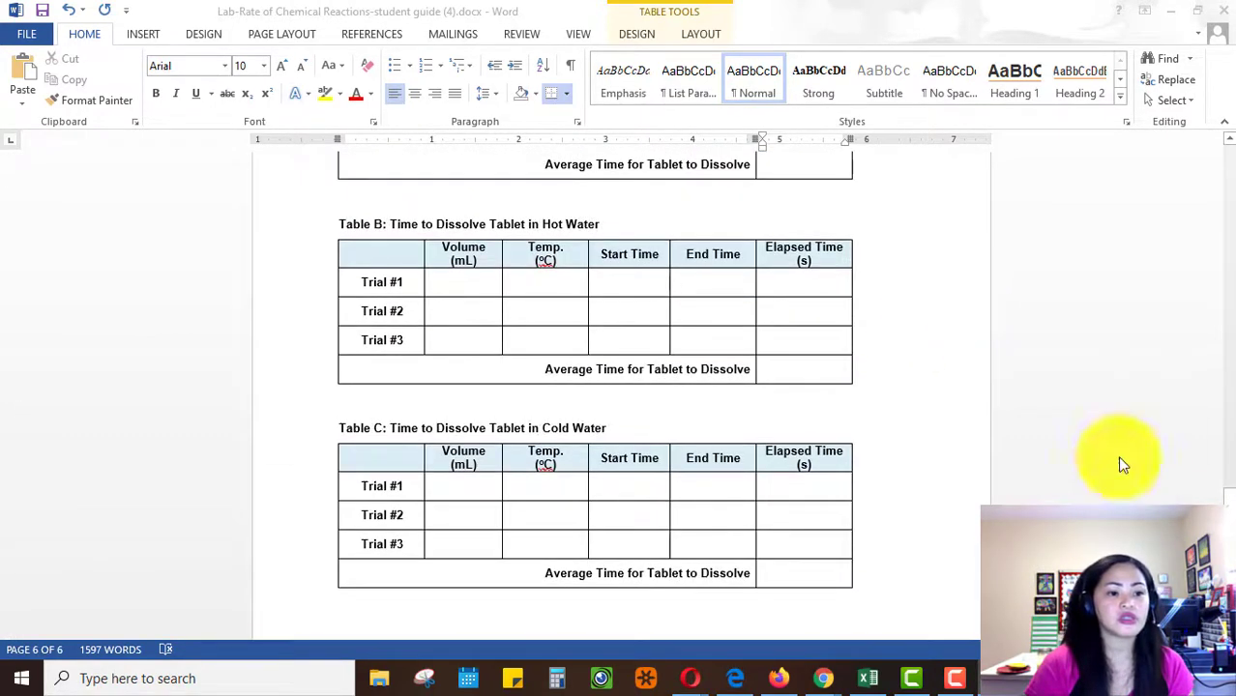
{"action": "scroll", "coordinate": [1023, 430], "scroll_direction": "up", "scroll_amount": 8}
{"action": "scroll", "coordinate": [824, 447], "scroll_direction": "down", "scroll_amount": 4}
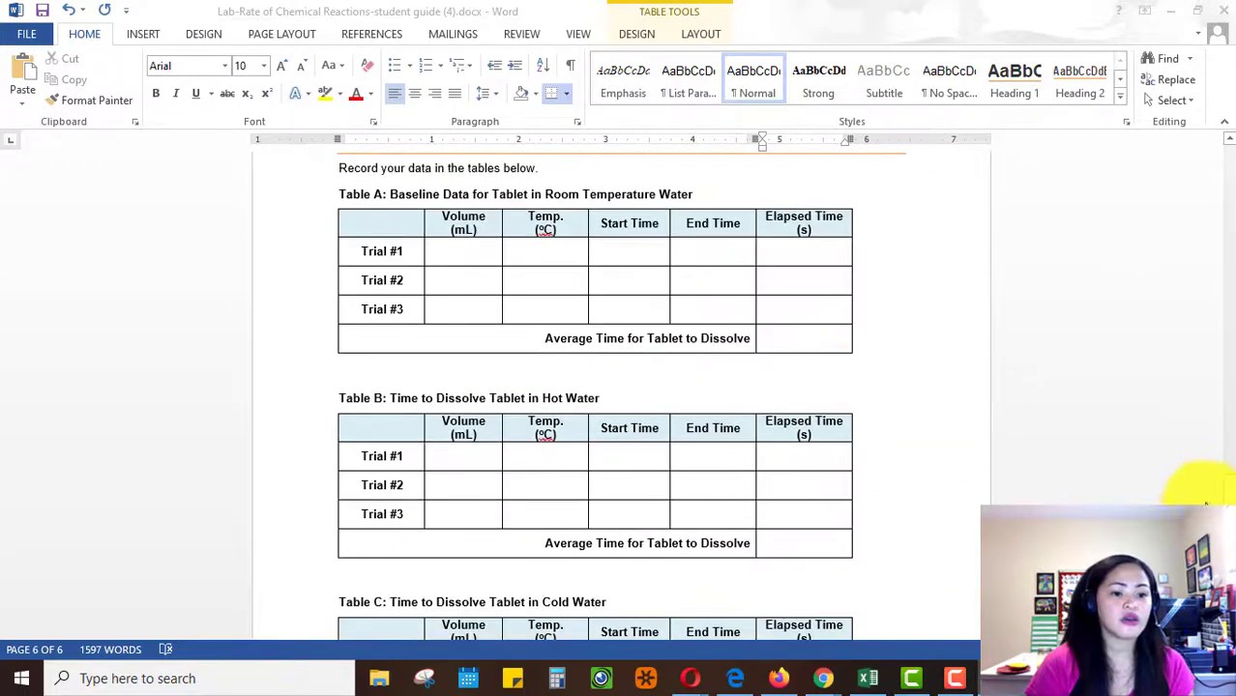
{"action": "left_click_drag", "start_coordinate": [1216, 503], "coordinate": [1118, 412]}
{"action": "scroll", "coordinate": [1118, 412], "scroll_direction": "down", "scroll_amount": 20}
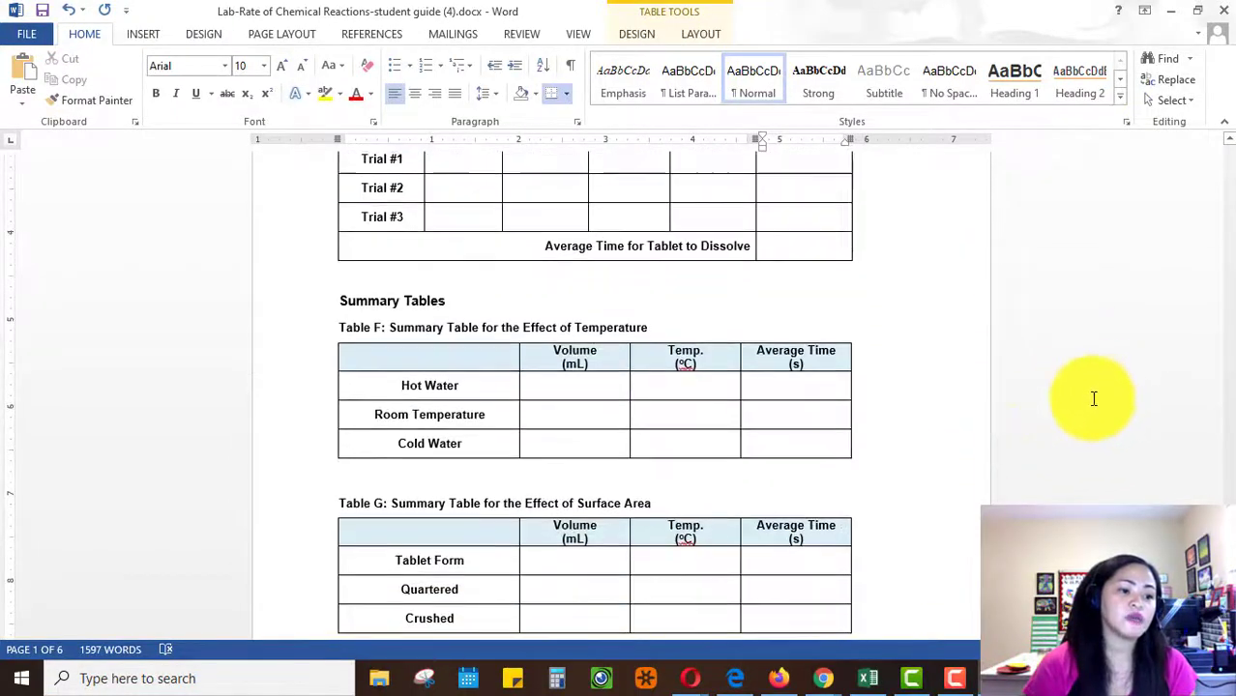
{"action": "scroll", "coordinate": [1083, 368], "scroll_direction": "down", "scroll_amount": 3}
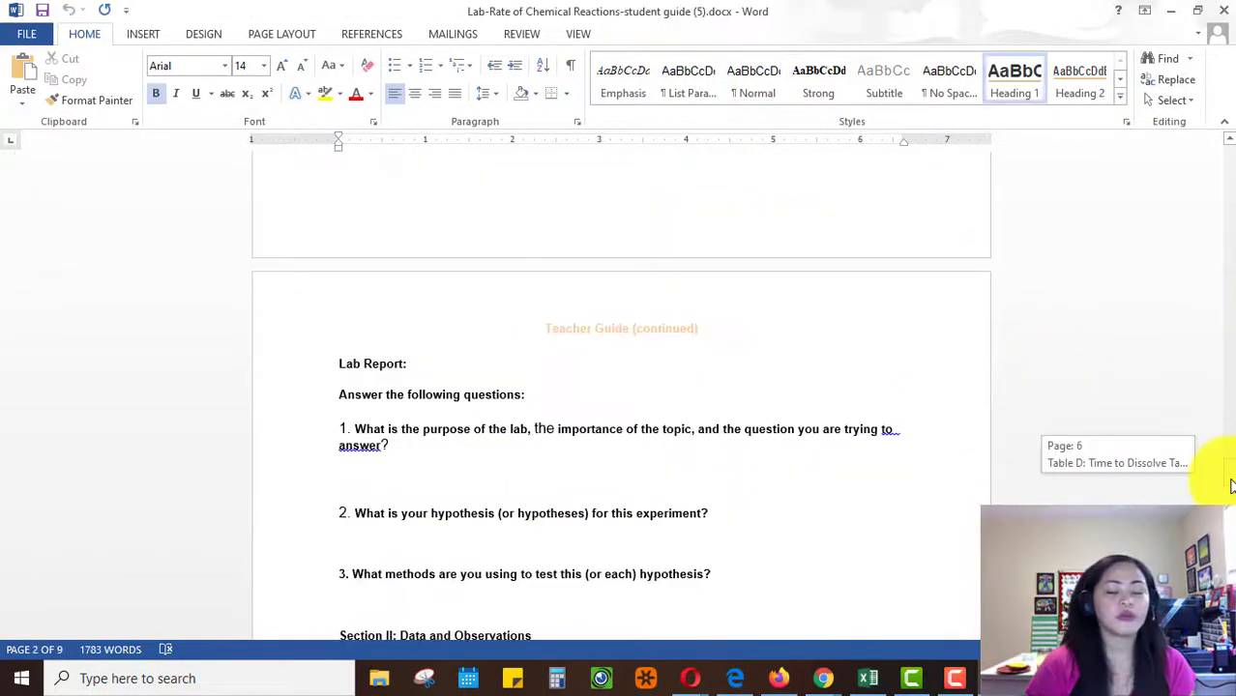
{"action": "scroll", "coordinate": [1226, 486], "scroll_direction": "down", "scroll_amount": 2}
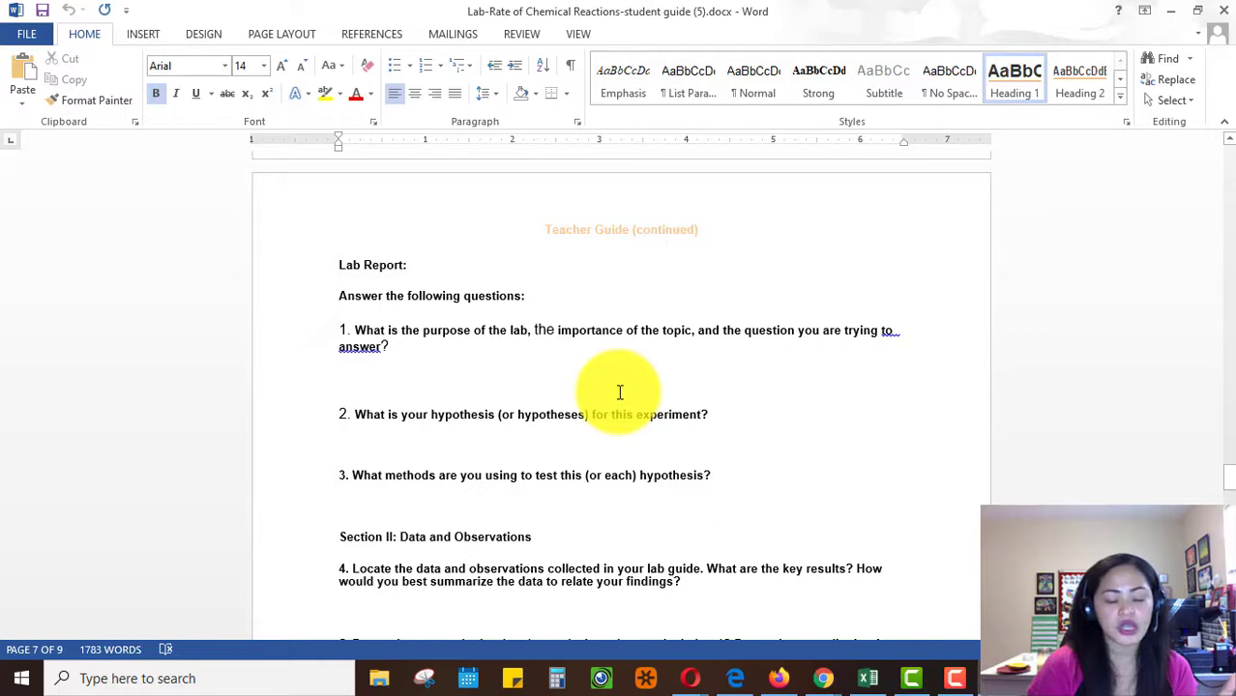
{"action": "scroll", "coordinate": [801, 496], "scroll_direction": "down", "scroll_amount": 3}
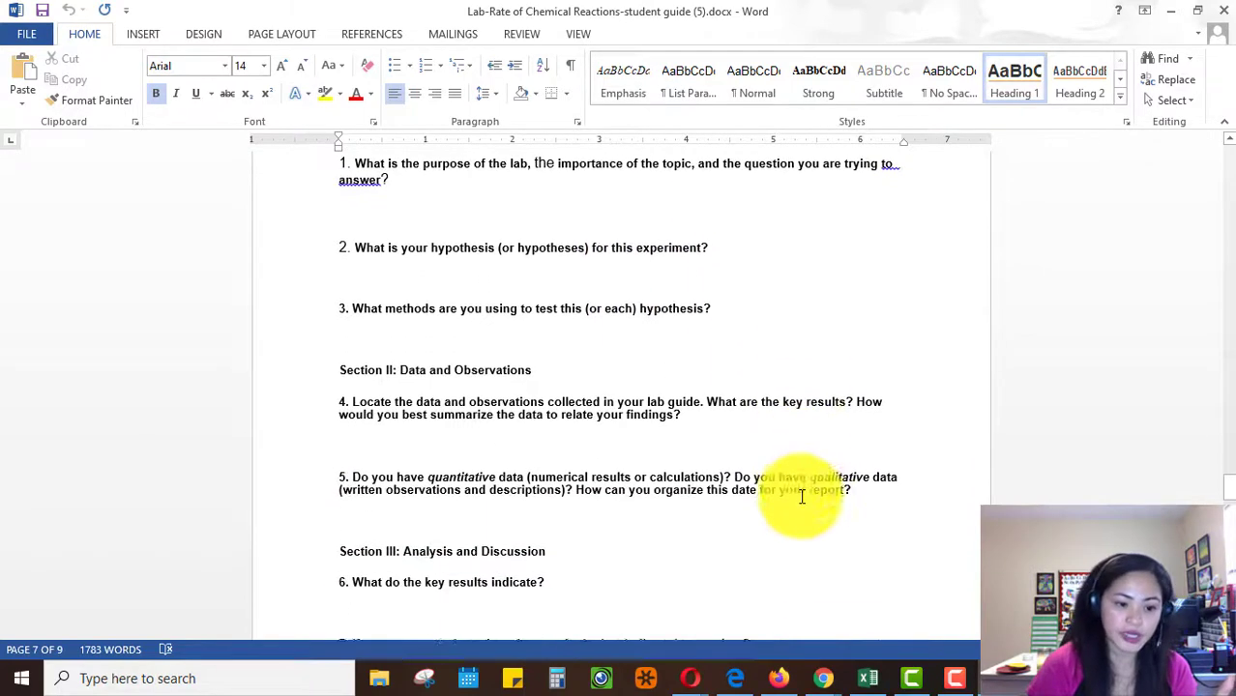
{"action": "scroll", "coordinate": [801, 496], "scroll_direction": "down", "scroll_amount": 15}
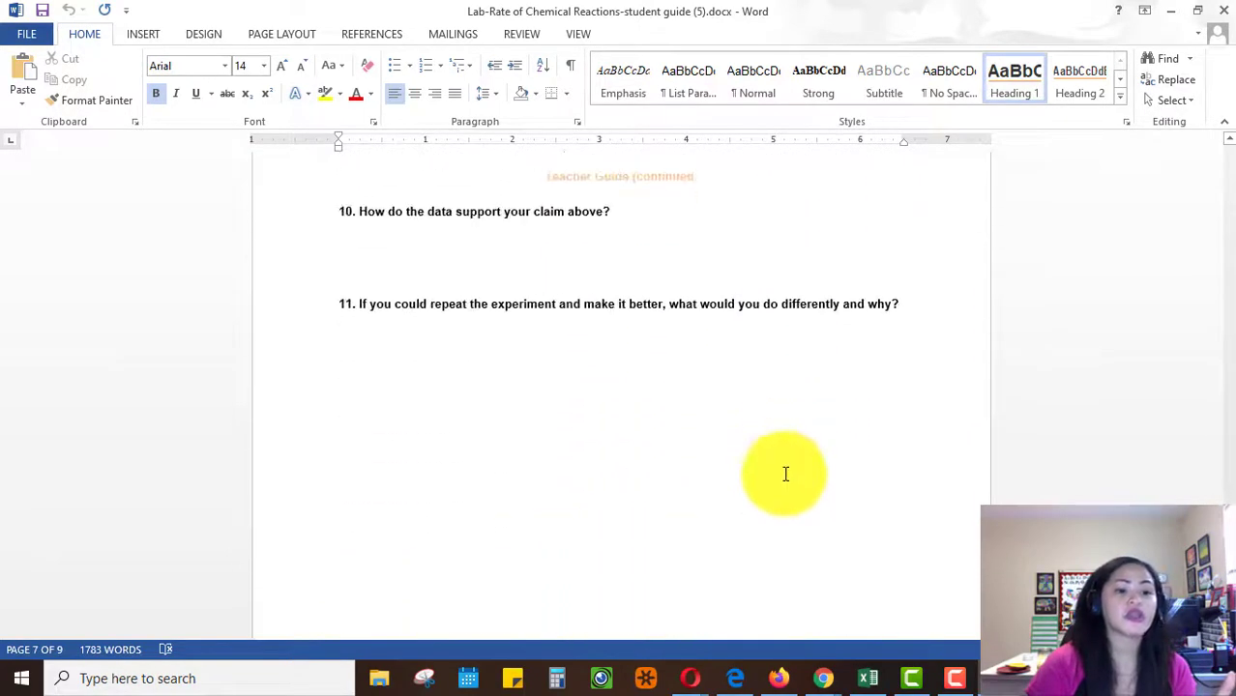
{"action": "scroll", "coordinate": [785, 473], "scroll_direction": "down", "scroll_amount": 6}
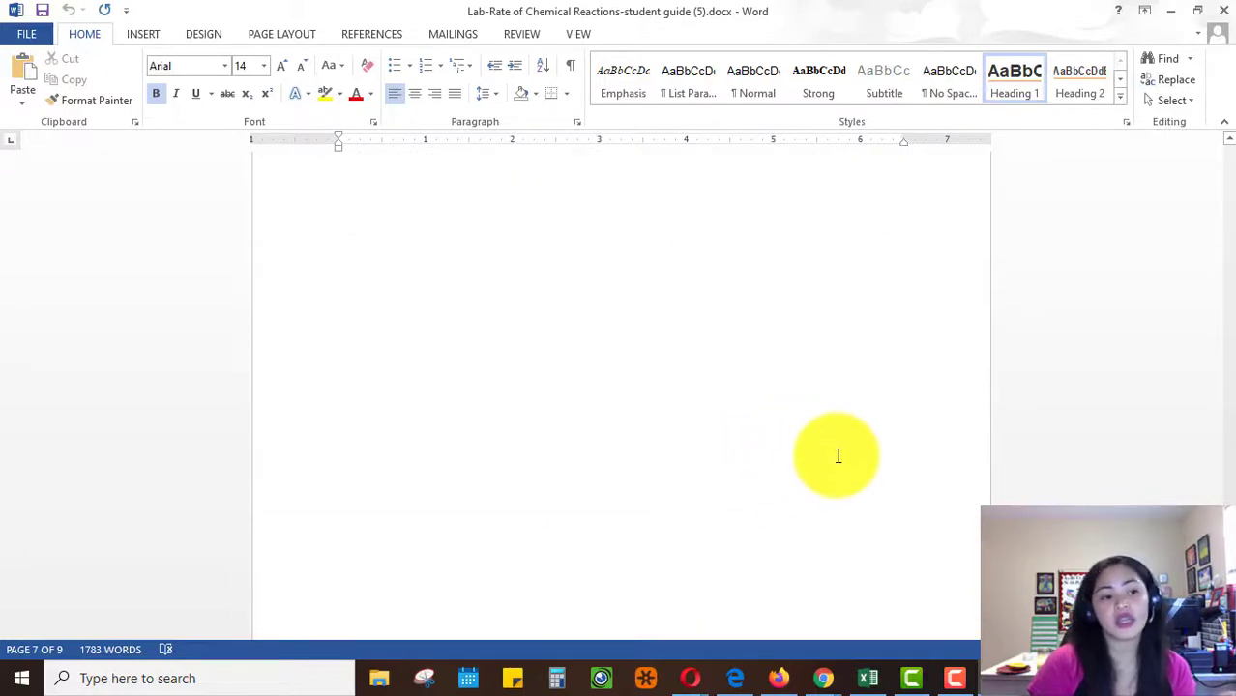
{"action": "scroll", "coordinate": [839, 455], "scroll_direction": "up", "scroll_amount": 12}
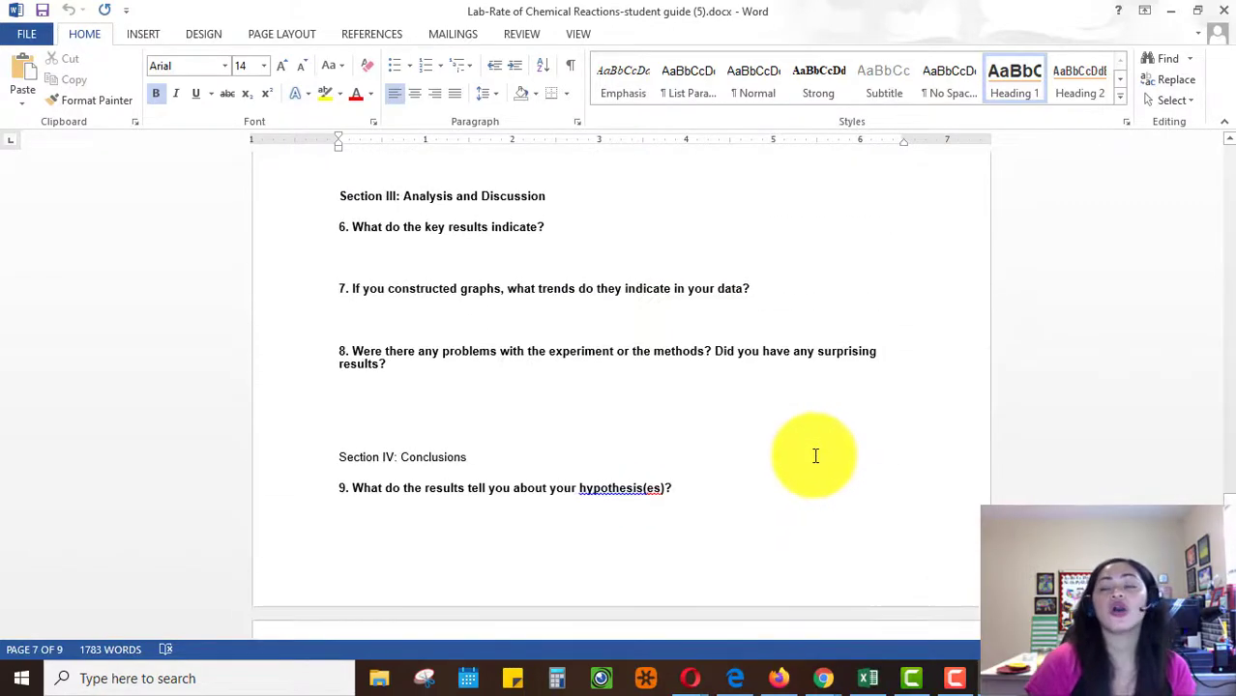
{"action": "scroll", "coordinate": [816, 455], "scroll_direction": "up", "scroll_amount": 6}
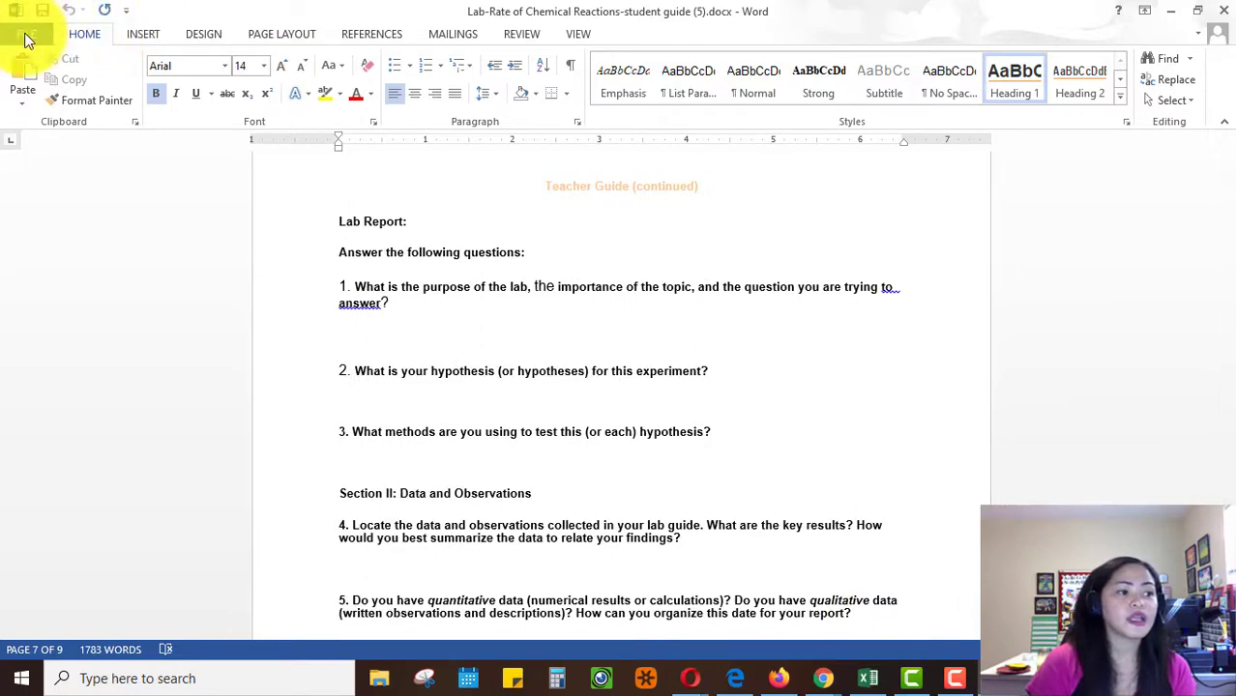
Step: Start a Desktop Save As copy named with the student's name, then cancel it
{"action": "left_click", "coordinate": [28, 37]}
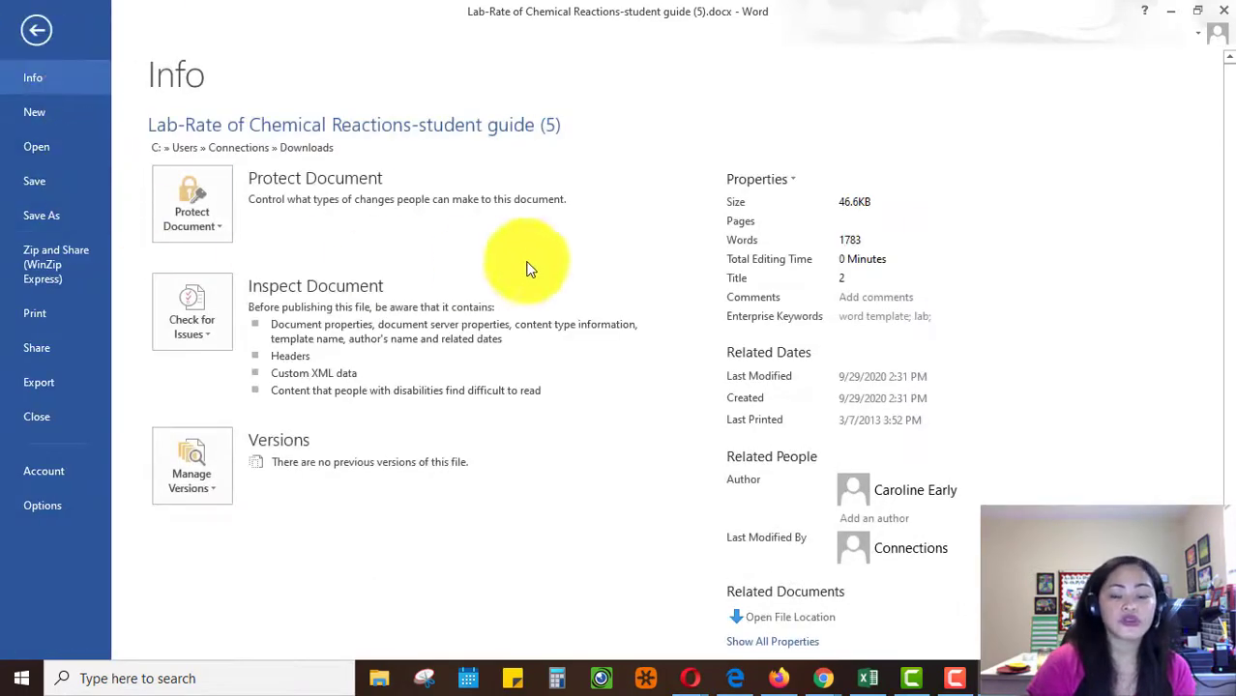
{"action": "left_click", "coordinate": [36, 30]}
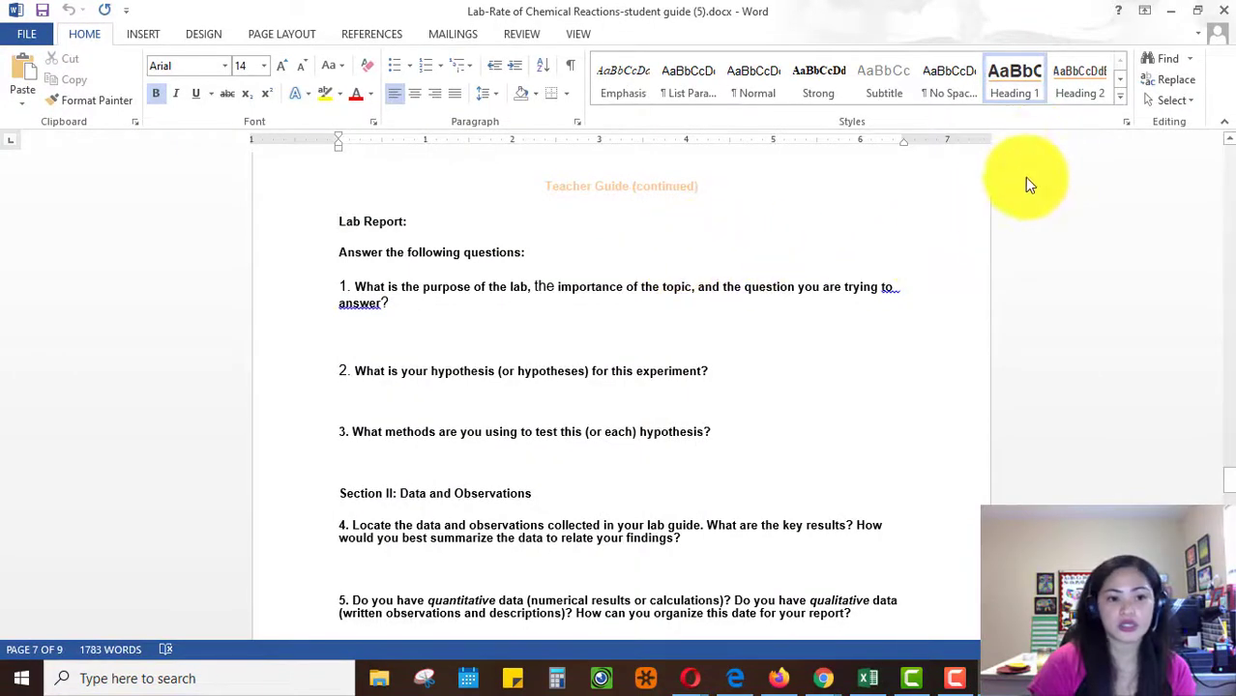
{"action": "left_click", "coordinate": [25, 34]}
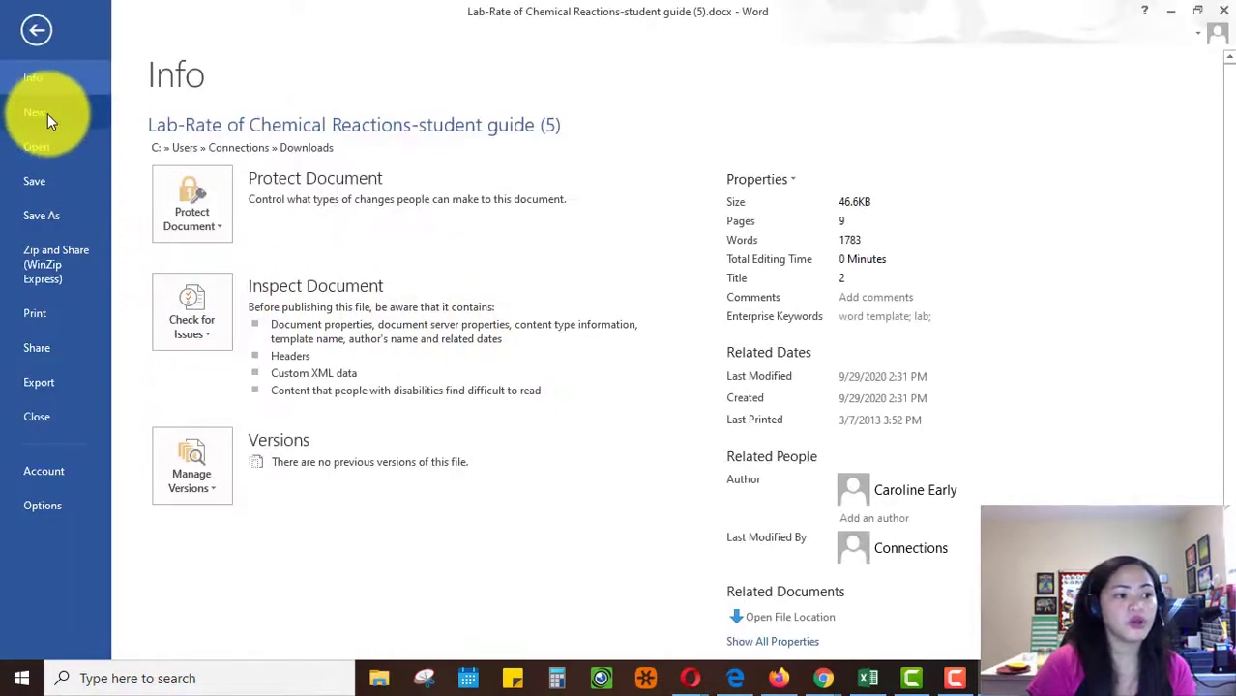
{"action": "left_click", "coordinate": [40, 214]}
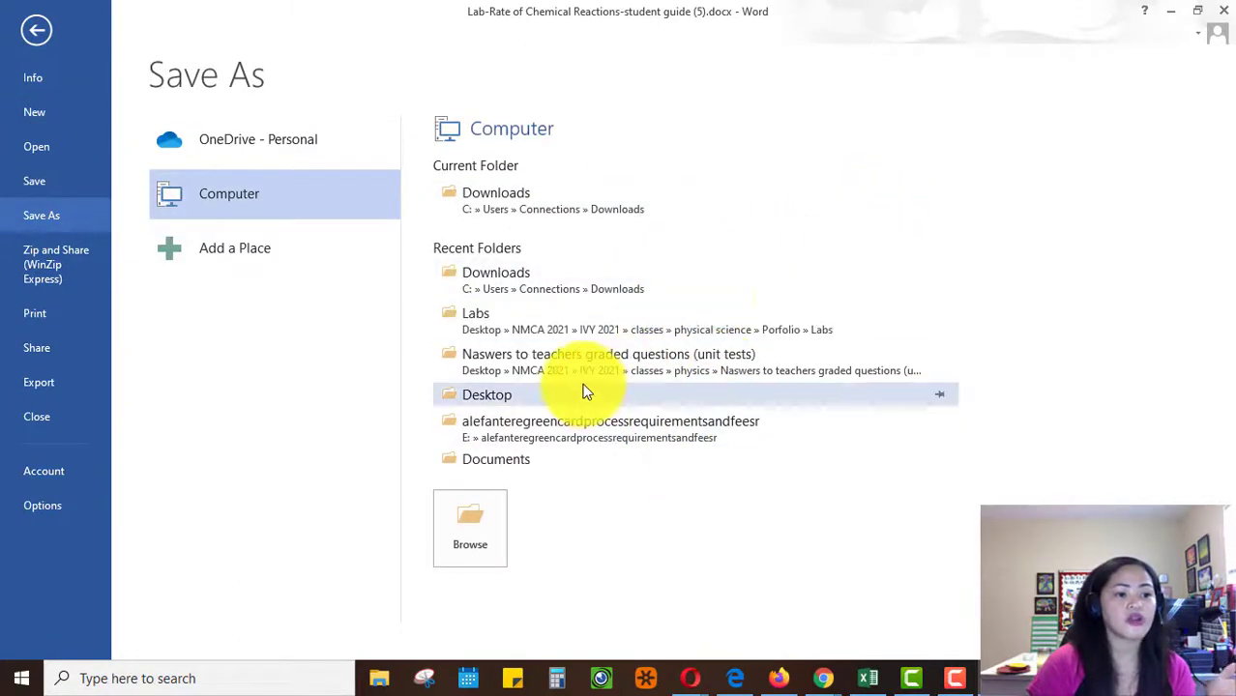
{"action": "left_click", "coordinate": [657, 392]}
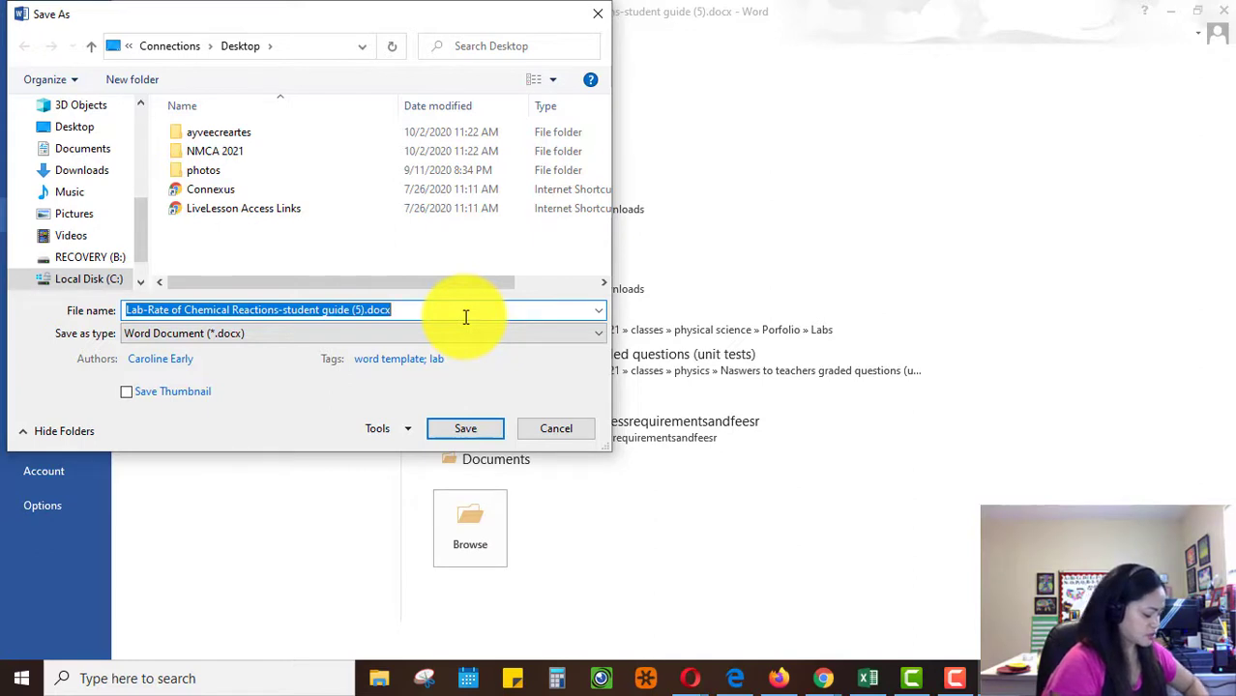
{"action": "type", "text": "Megan Smith"}
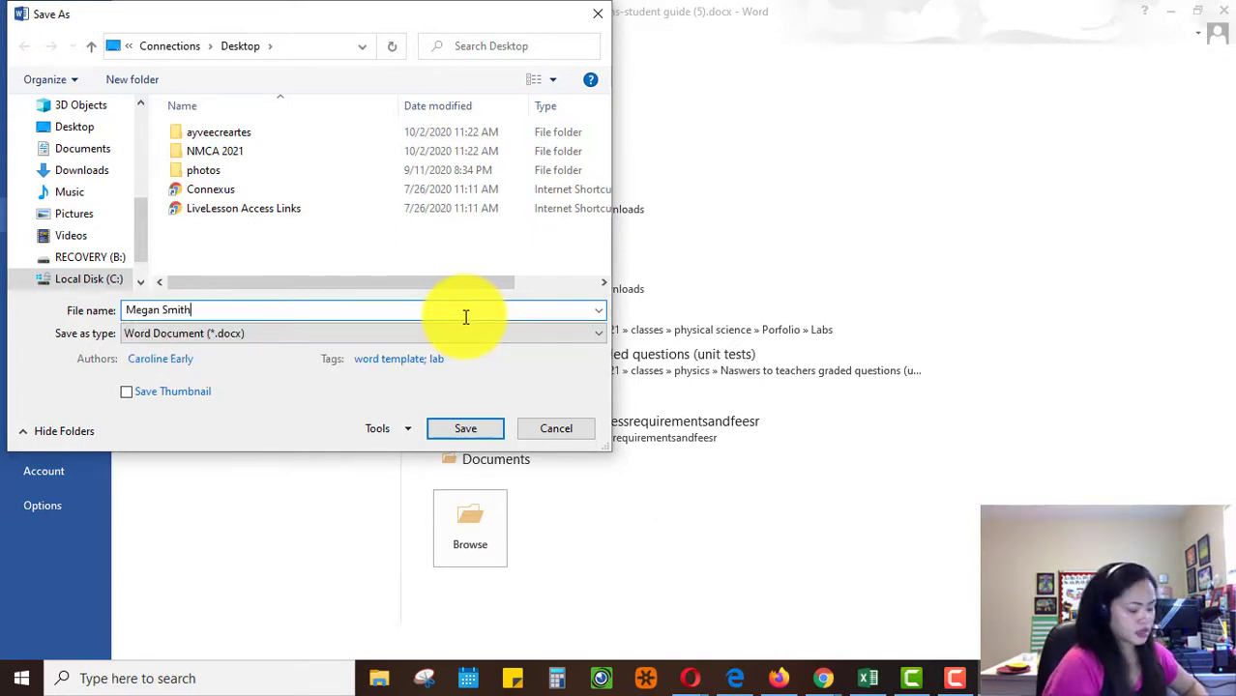
{"action": "key", "text": "BackSpace"}
{"action": "key", "text": "BackSpace"}
{"action": "key", "text": "BackSpace"}
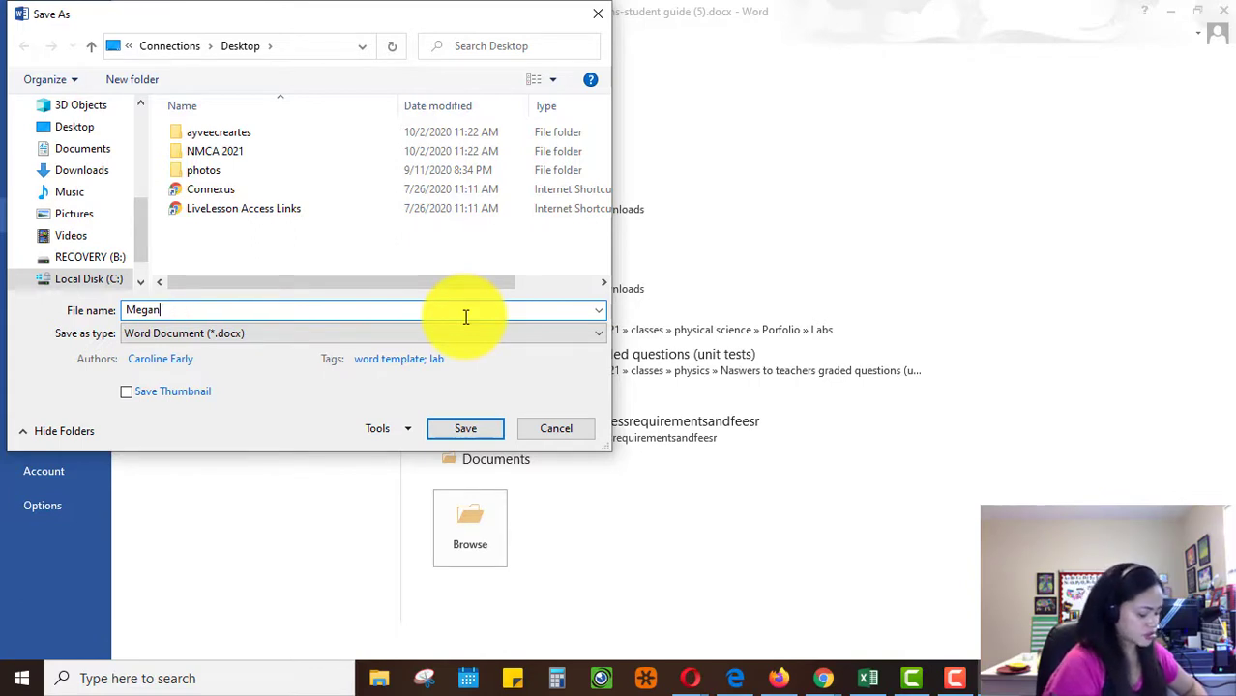
{"action": "type", "text": "Smith_Chemical_Reactions"}
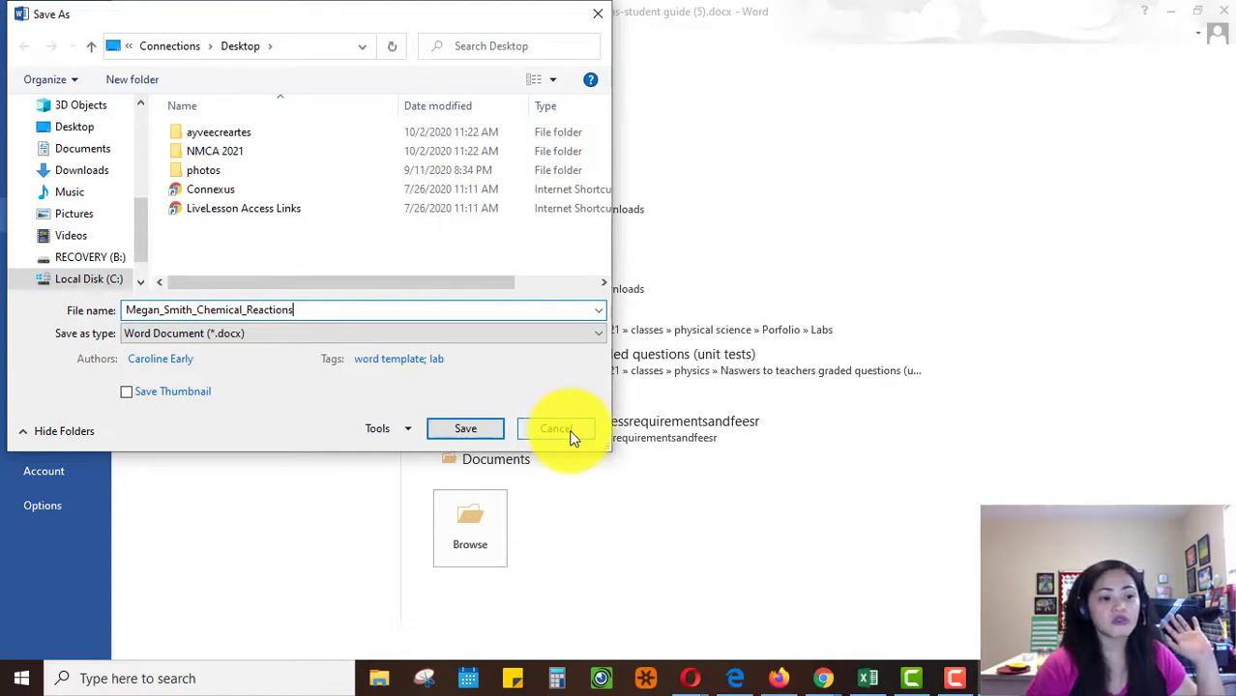
{"action": "left_click", "coordinate": [570, 432]}
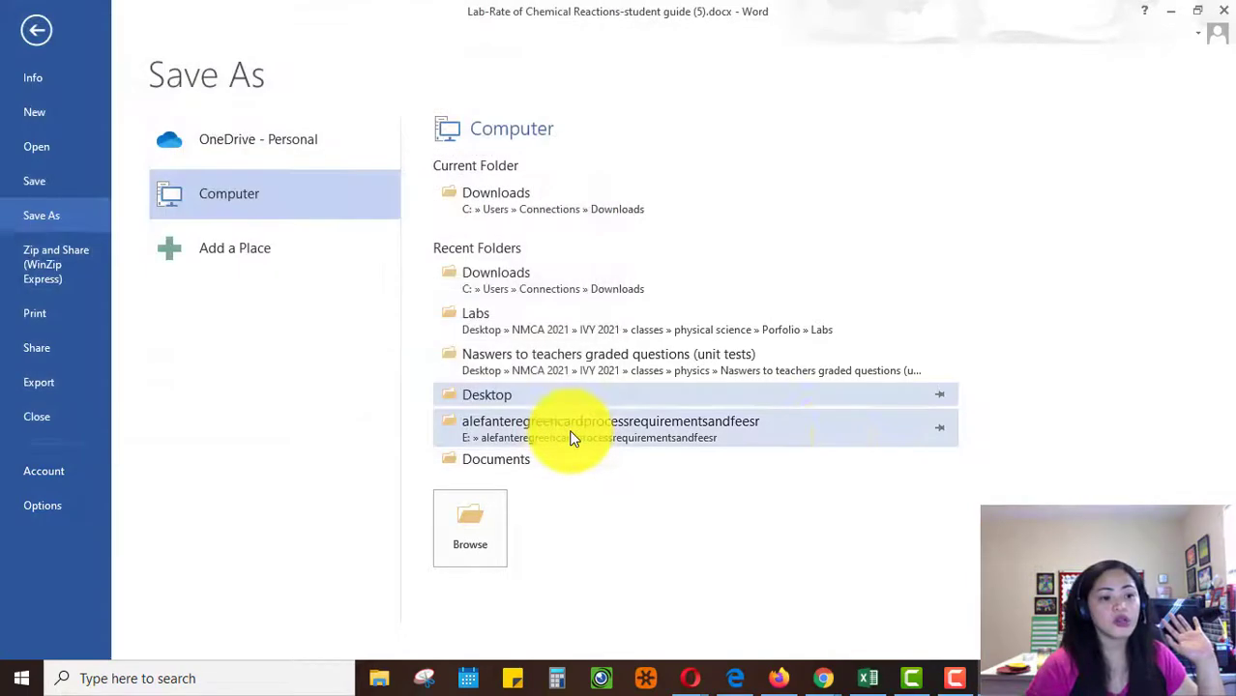
Step: Close Word and the message board thread tab in Chrome
{"action": "left_click", "coordinate": [1224, 12]}
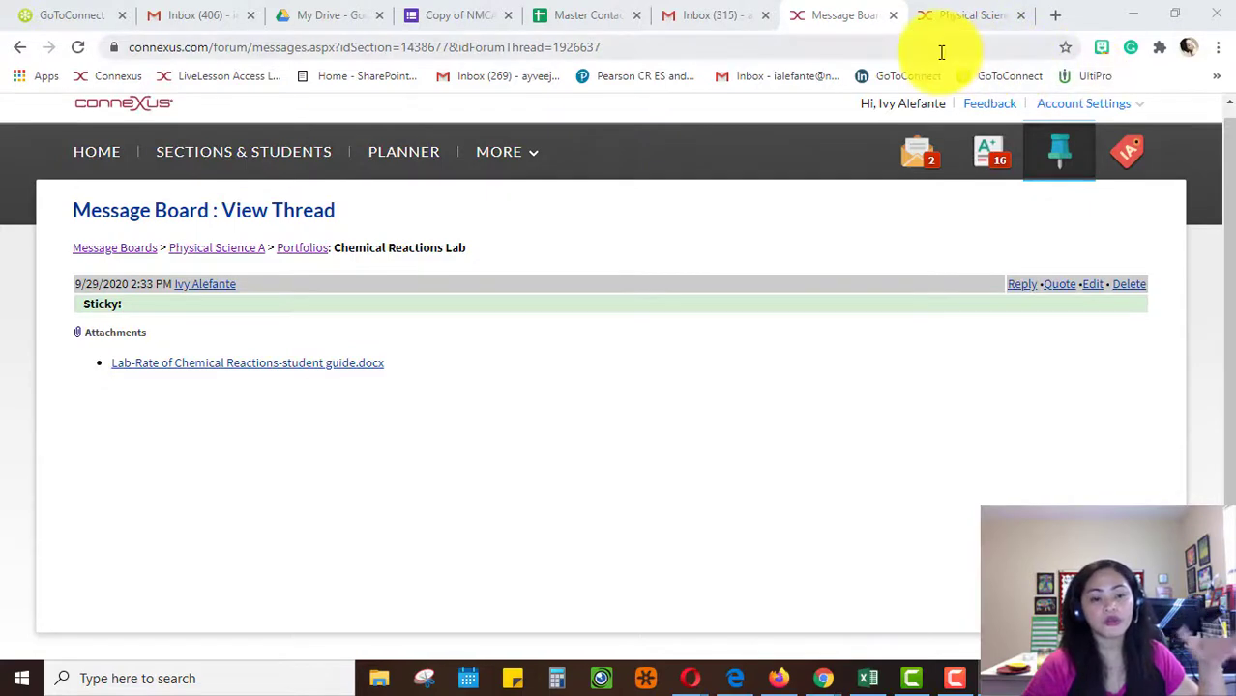
{"action": "left_click", "coordinate": [894, 15]}
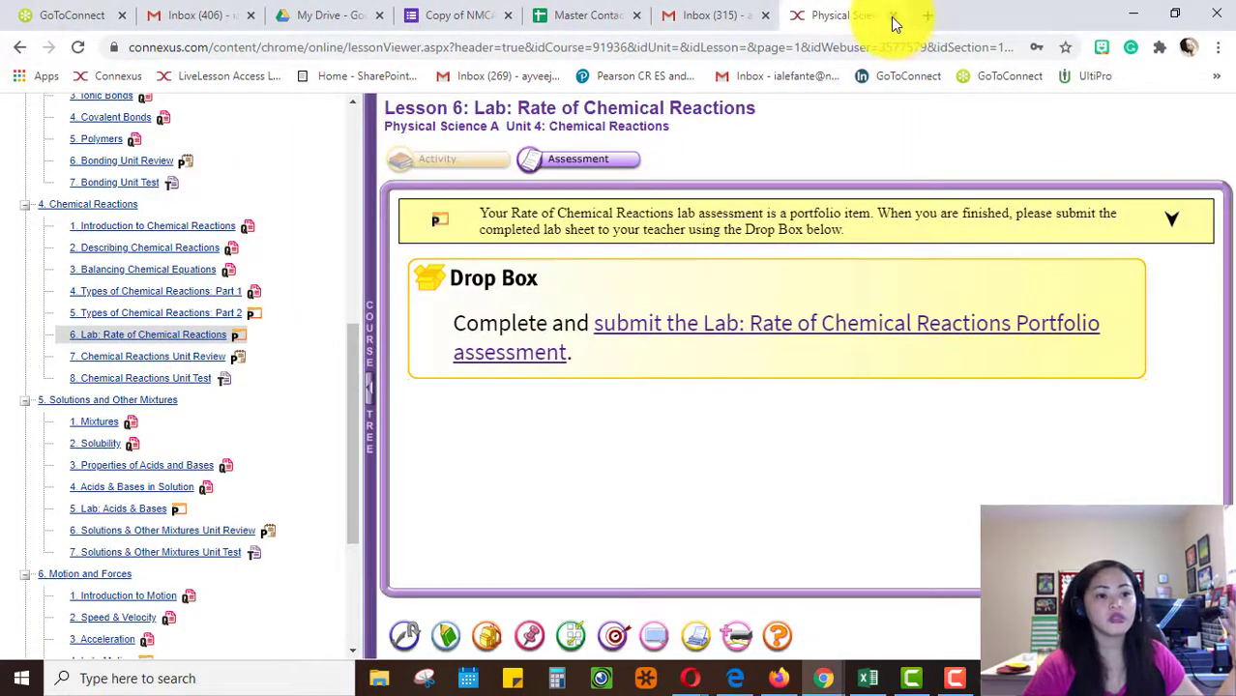